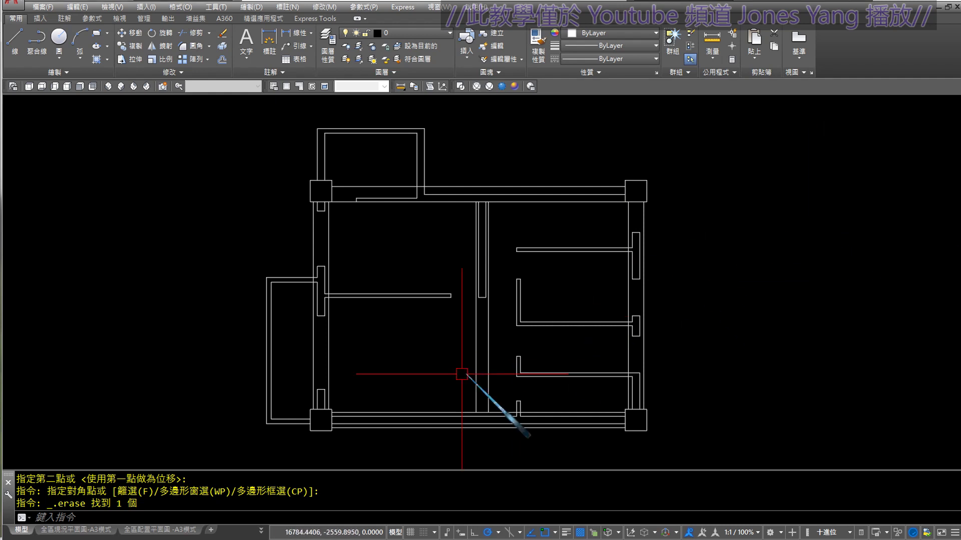
Bring the Notepad notes forward and review the overkill lines and step 3's DWG clause.
{"action": "left_click", "coordinate": [361, 520]}
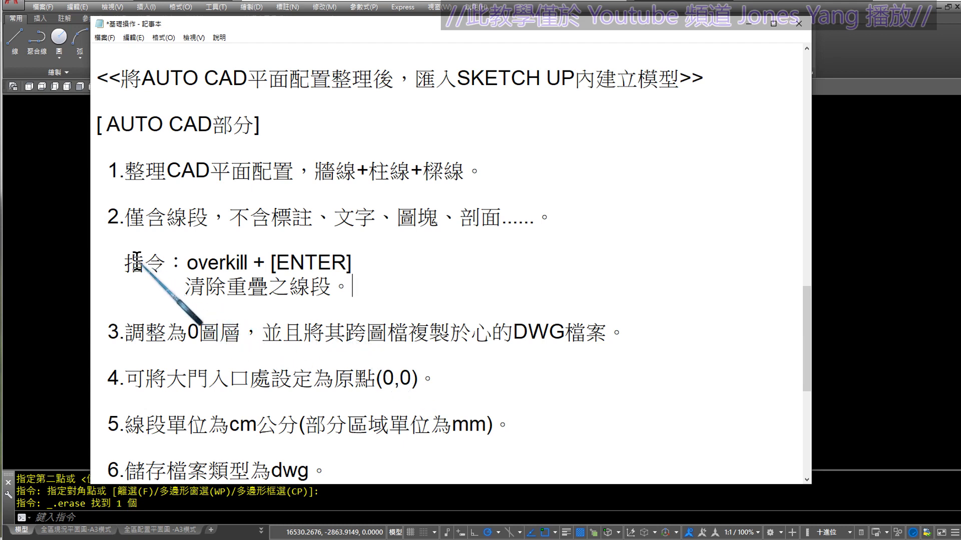
{"action": "mouse_move", "coordinate": [124, 263]}
{"action": "left_mouse_down"}
{"action": "mouse_move", "coordinate": [336, 264]}
{"action": "mouse_move", "coordinate": [350, 287]}
{"action": "left_mouse_up"}
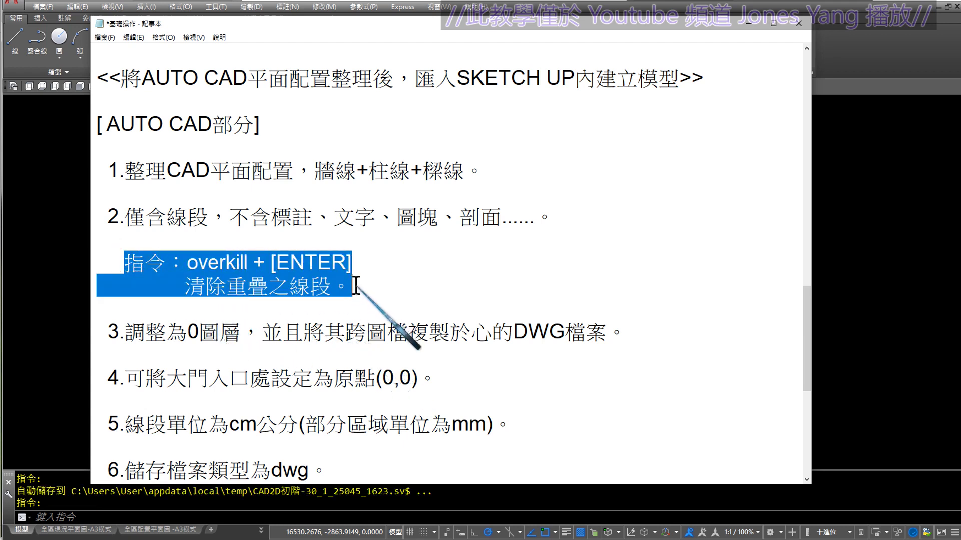
{"action": "left_click", "coordinate": [293, 264]}
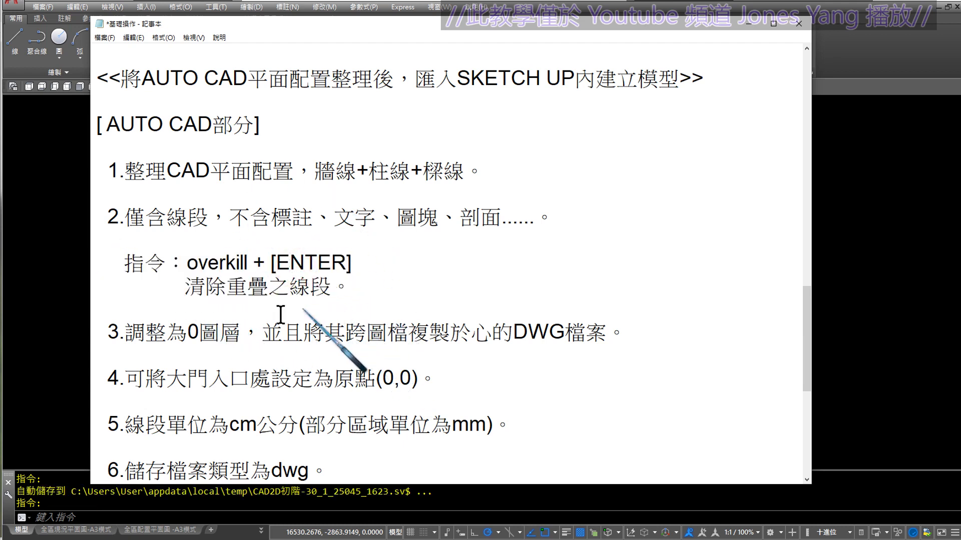
{"action": "left_click_drag", "start_coordinate": [131, 344], "coordinate": [622, 337]}
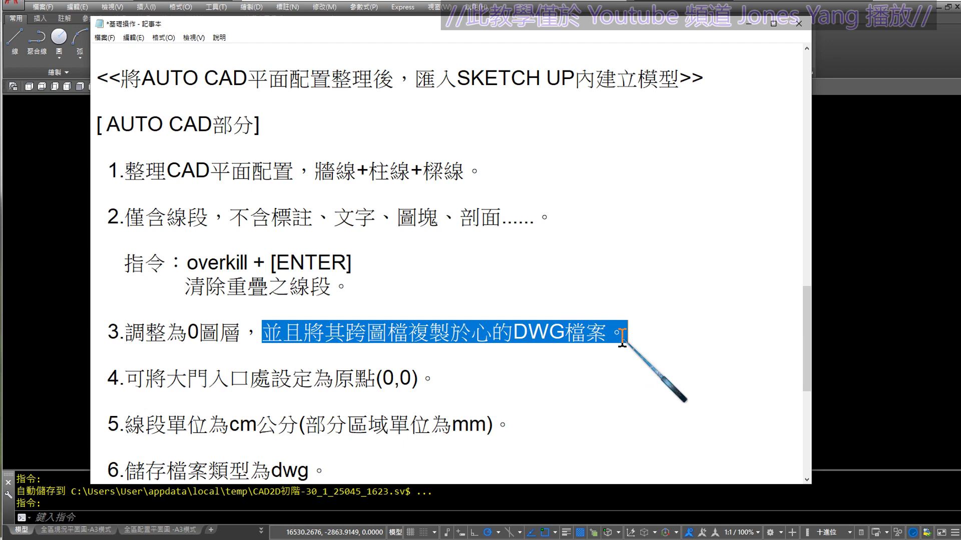
Replace the mistyped 心 in step 3 with 新 so it reads 複製於新的DWG檔案.
{"action": "left_click", "coordinate": [518, 340]}
{"action": "left_click_drag", "start_coordinate": [472, 340], "coordinate": [489, 340]}
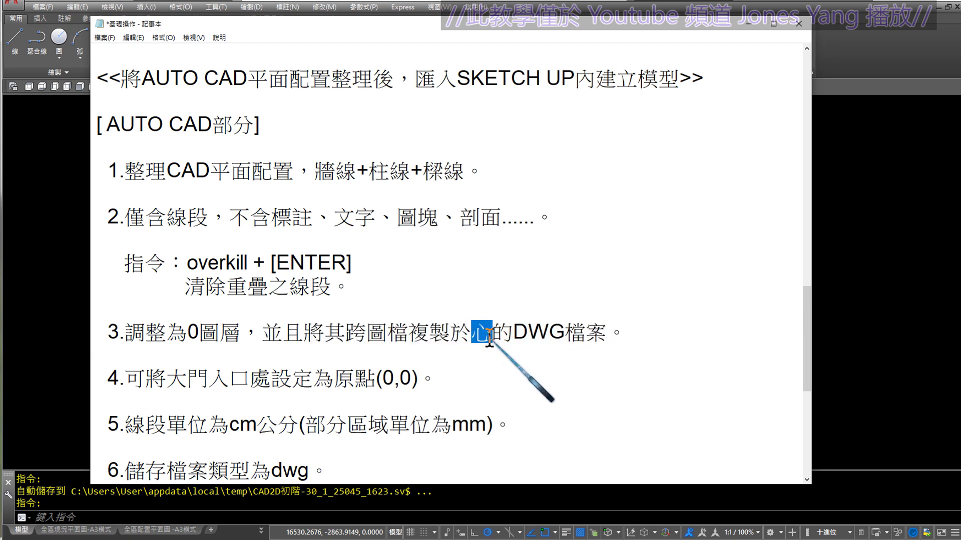
{"action": "type", "text": "新"}
{"action": "key", "text": "Down"}
{"action": "key", "text": "Escape"}
Bring AutoCAD forward and zoom out to survey the blocks above the plans.
{"action": "left_click", "coordinate": [873, 321]}
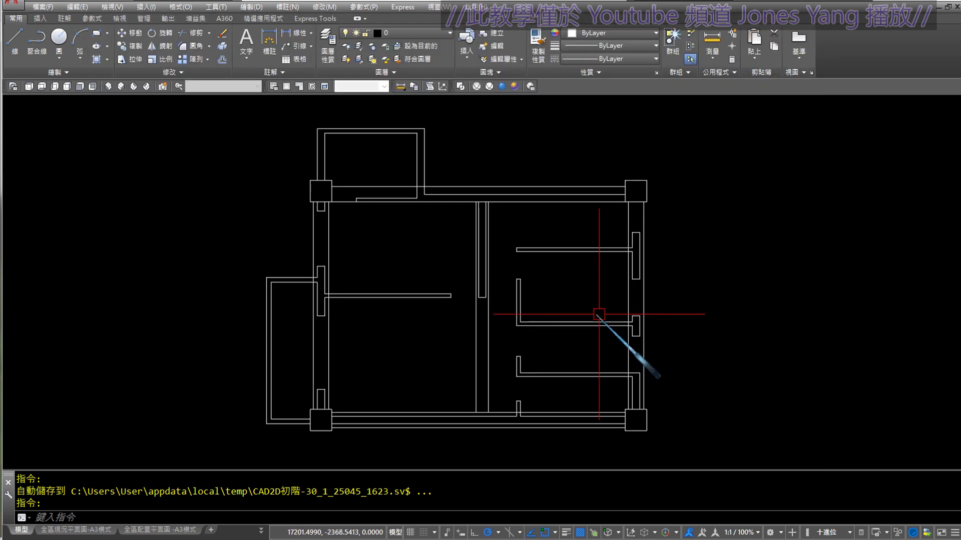
{"action": "scroll", "coordinate": [599, 314], "scroll_direction": "down", "scroll_amount": 2}
{"action": "scroll", "coordinate": [560, 320], "scroll_direction": "down", "scroll_amount": 2}
{"action": "scroll", "coordinate": [510, 271], "scroll_direction": "down", "scroll_amount": 1}
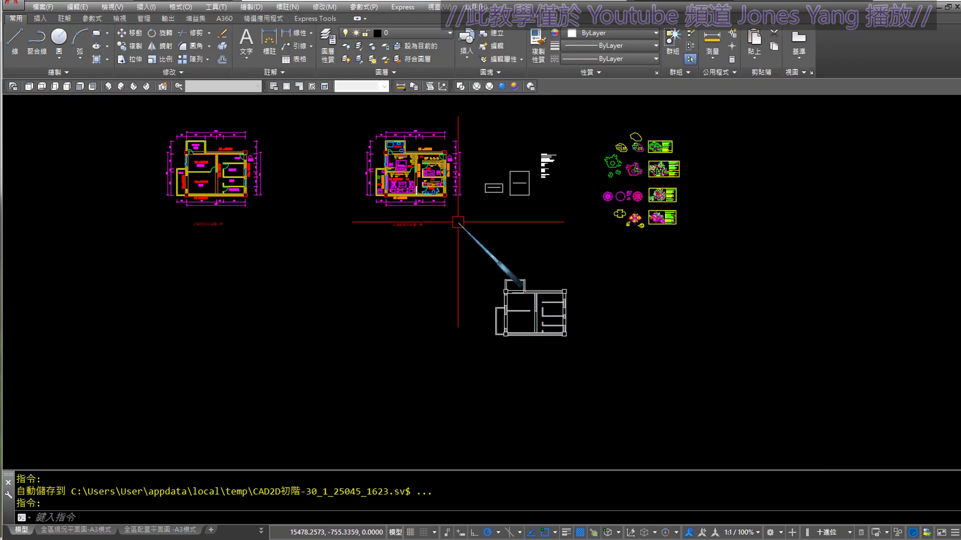
{"action": "middle_click_drag", "start_coordinate": [458, 222], "coordinate": [488, 289]}
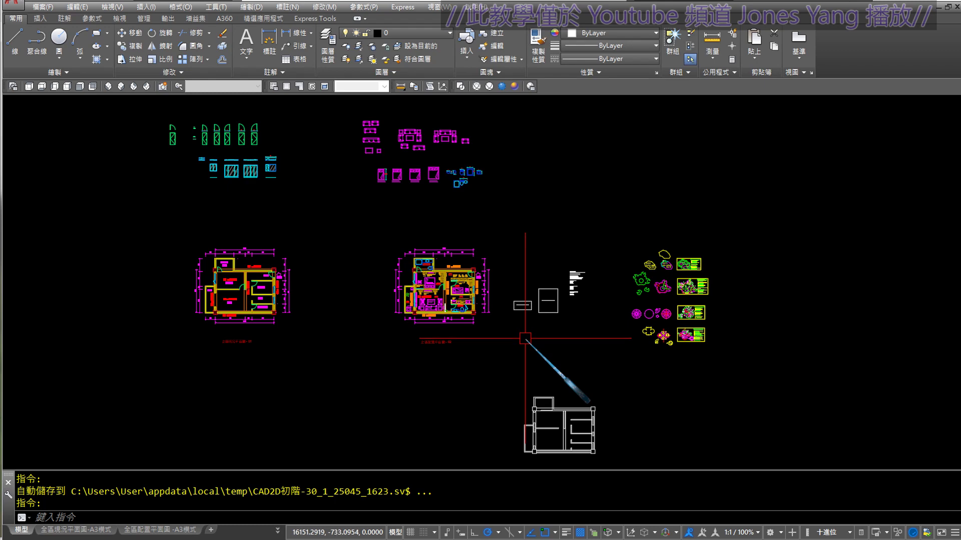
{"action": "scroll", "coordinate": [670, 301], "scroll_direction": "up", "scroll_amount": 3}
{"action": "scroll", "coordinate": [646, 281], "scroll_direction": "up", "scroll_amount": 4}
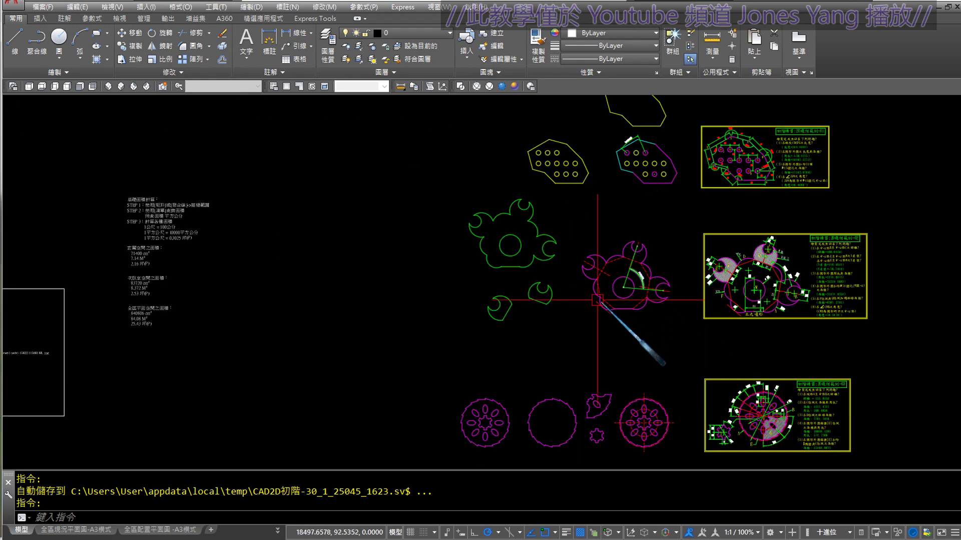
Pan past the lower patterned shapes and zoom back onto the white floor-plan outline.
{"action": "middle_click_drag", "start_coordinate": [646, 415], "coordinate": [708, 248]}
{"action": "scroll", "coordinate": [646, 275], "scroll_direction": "up", "scroll_amount": 2}
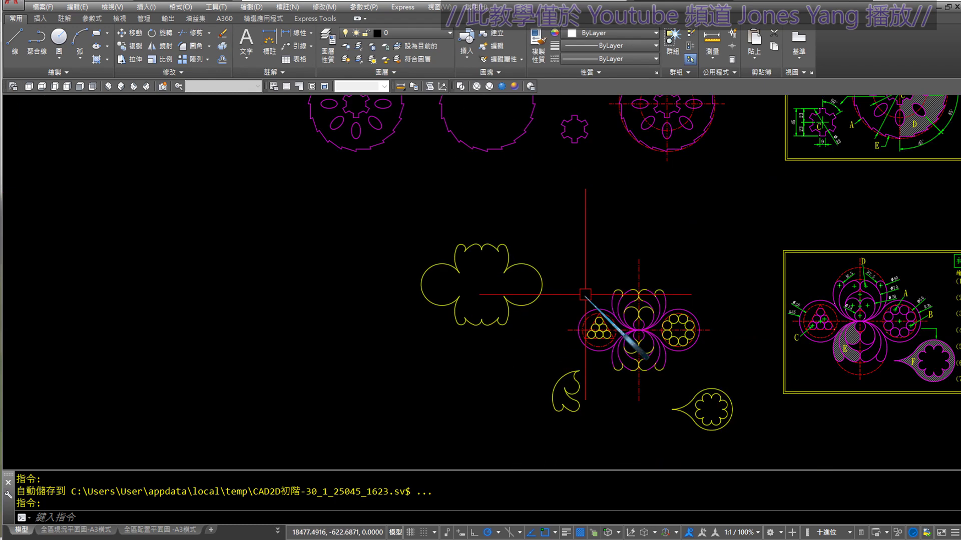
{"action": "scroll", "coordinate": [676, 216], "scroll_direction": "up", "scroll_amount": 2}
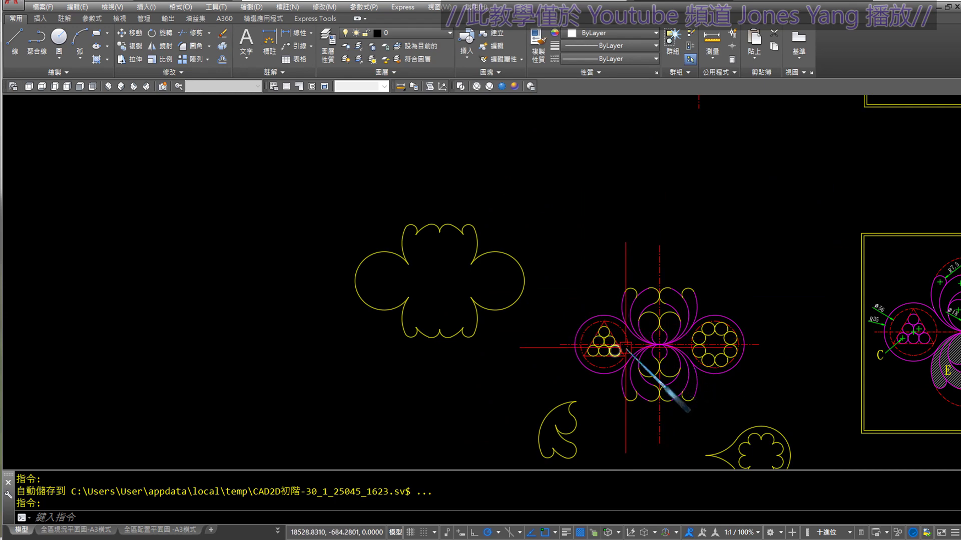
{"action": "scroll", "coordinate": [625, 347], "scroll_direction": "down", "scroll_amount": 5}
{"action": "scroll", "coordinate": [548, 333], "scroll_direction": "down", "scroll_amount": 3}
{"action": "scroll", "coordinate": [453, 337], "scroll_direction": "down", "scroll_amount": 2}
{"action": "mouse_move", "coordinate": [453, 336]}
{"action": "middle_mouse_down"}
{"action": "mouse_move", "coordinate": [443, 368]}
{"action": "mouse_move", "coordinate": [467, 322]}
{"action": "middle_mouse_up"}
{"action": "scroll", "coordinate": [468, 322], "scroll_direction": "up", "scroll_amount": 3}
{"action": "scroll", "coordinate": [468, 354], "scroll_direction": "up", "scroll_amount": 2}
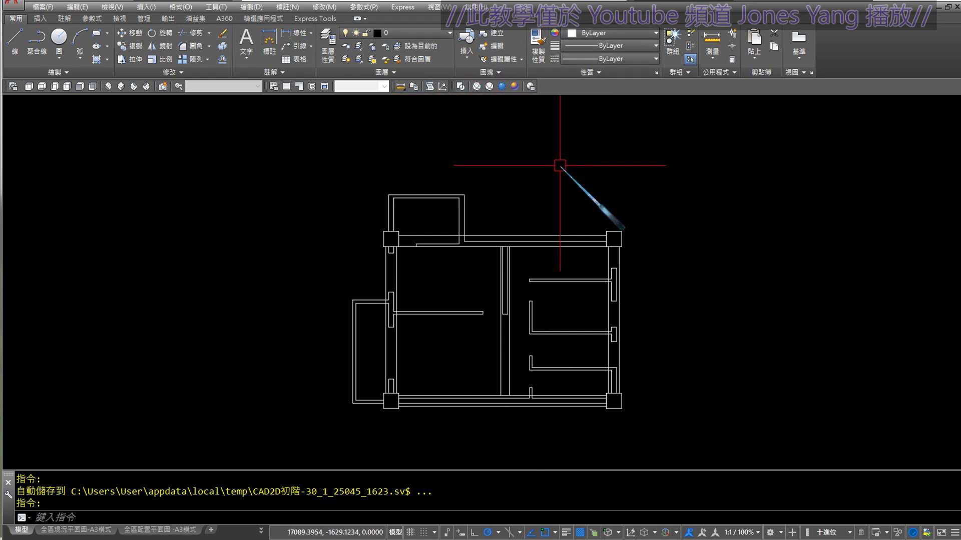
{"action": "key", "text": "Escape"}
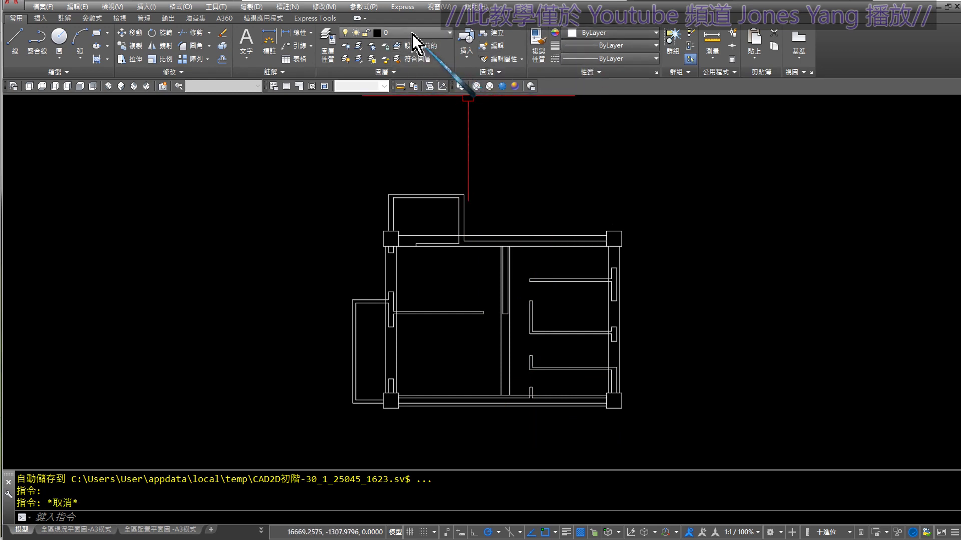
{"action": "left_click", "coordinate": [412, 34]}
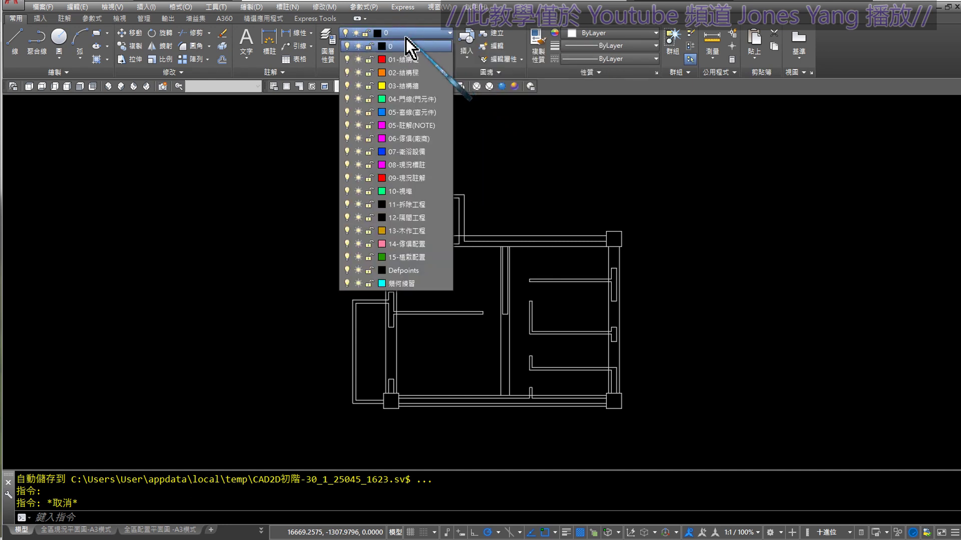
{"action": "left_click", "coordinate": [349, 46]}
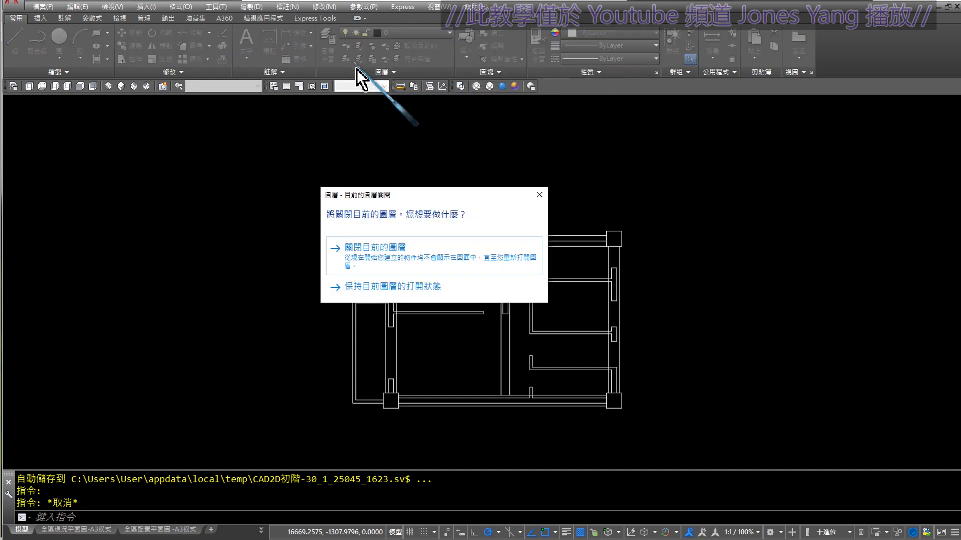
{"action": "left_click", "coordinate": [373, 248]}
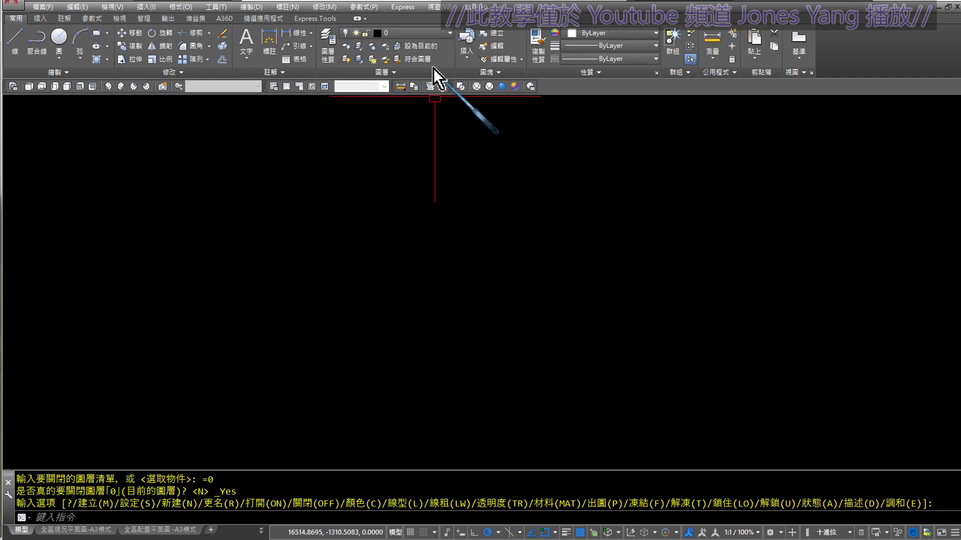
{"action": "left_click", "coordinate": [419, 33]}
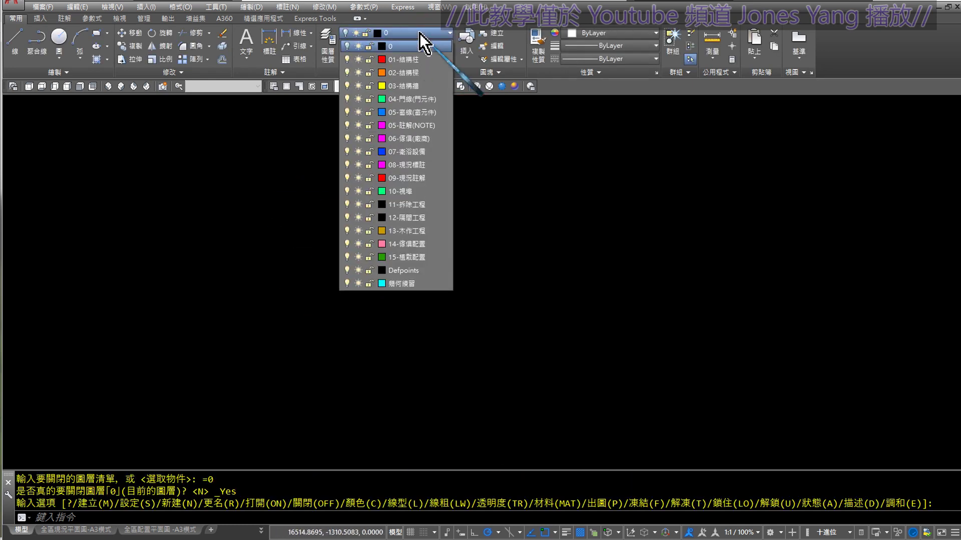
{"action": "left_click", "coordinate": [348, 46]}
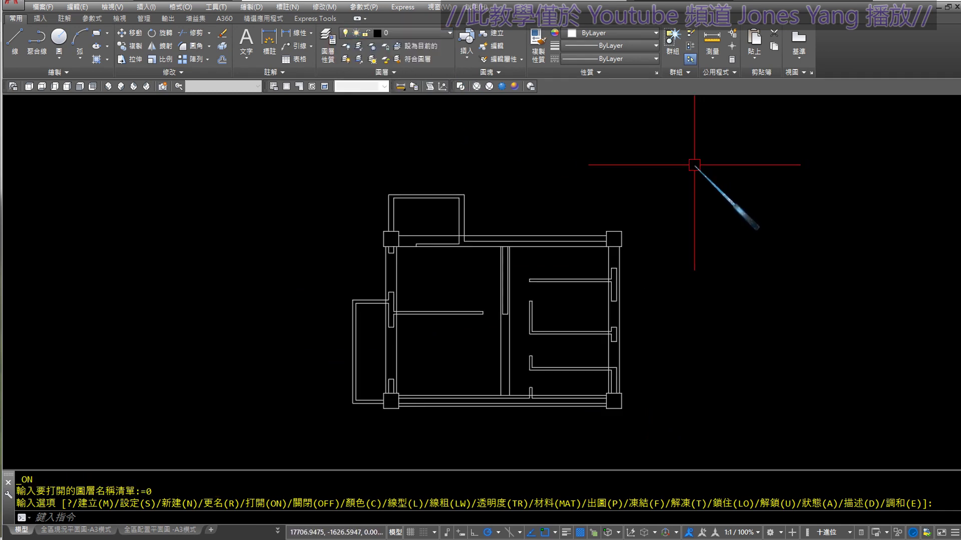
Window-select all 88 floor-plan objects and copy them to the clipboard via Clipboard > Copy.
{"action": "left_click", "coordinate": [719, 146]}
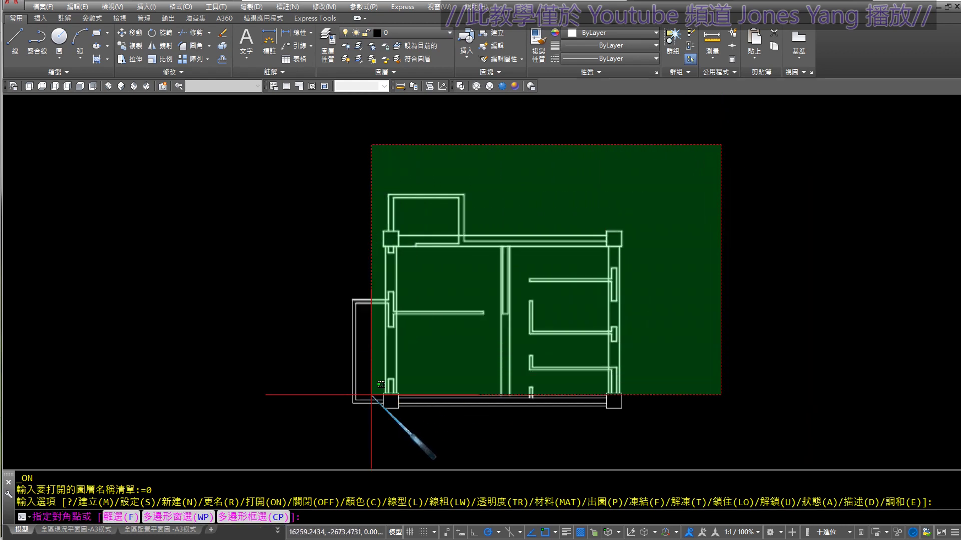
{"action": "left_click", "coordinate": [271, 444]}
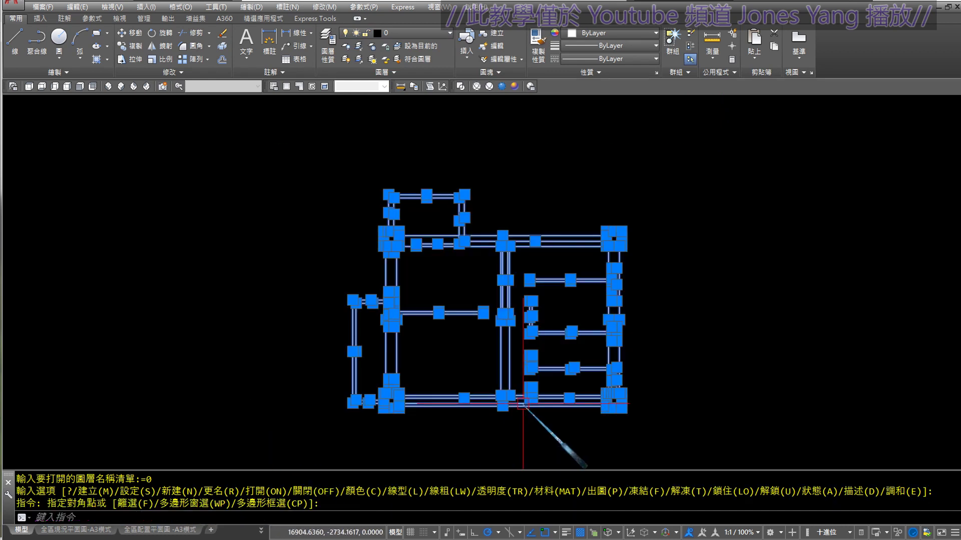
{"action": "key", "text": "Escape"}
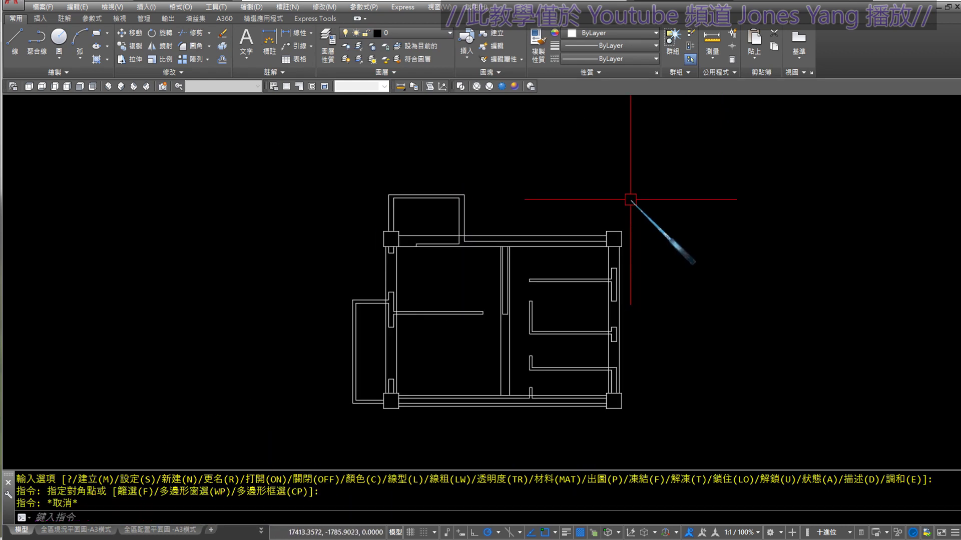
{"action": "key", "text": "Escape"}
{"action": "left_click", "coordinate": [687, 151]}
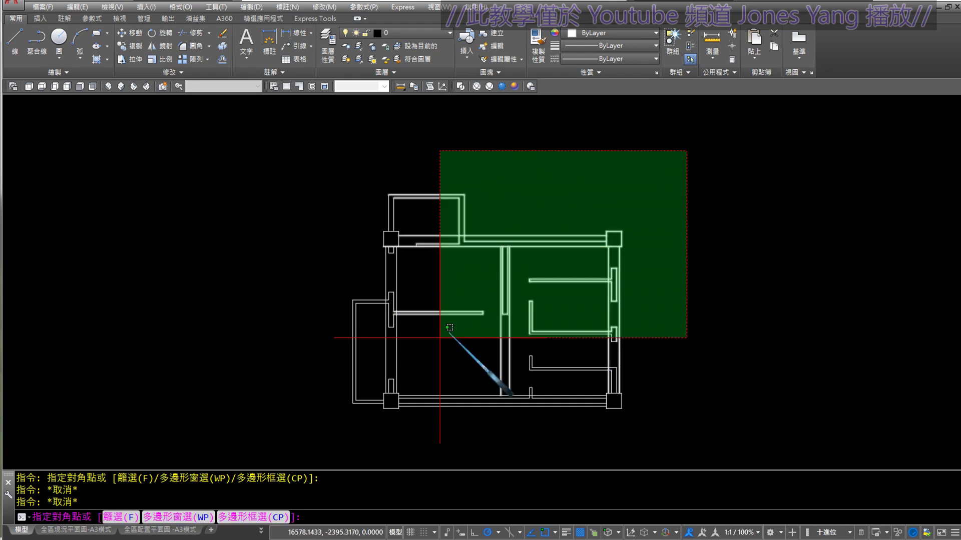
{"action": "left_click", "coordinate": [293, 429]}
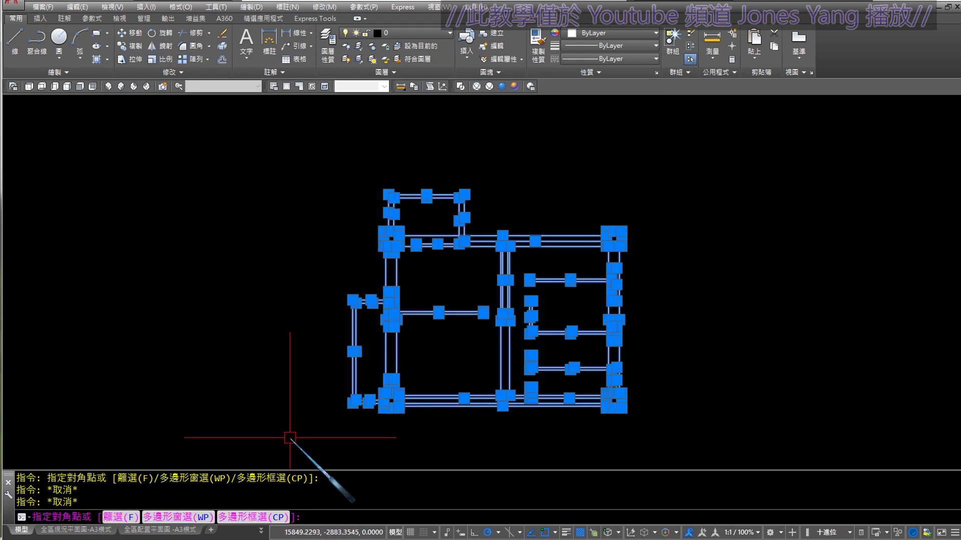
{"action": "right_click", "coordinate": [574, 235]}
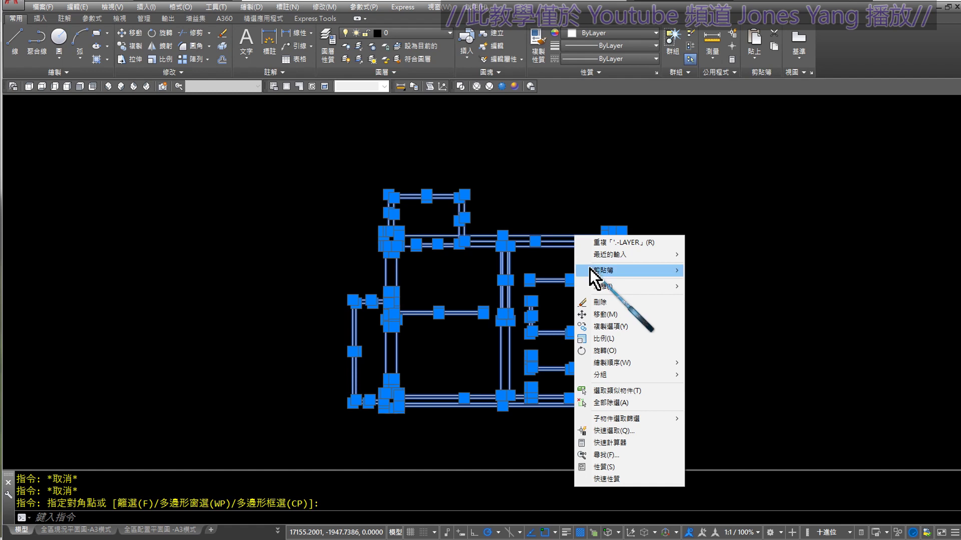
{"action": "mouse_move", "coordinate": [628, 271]}
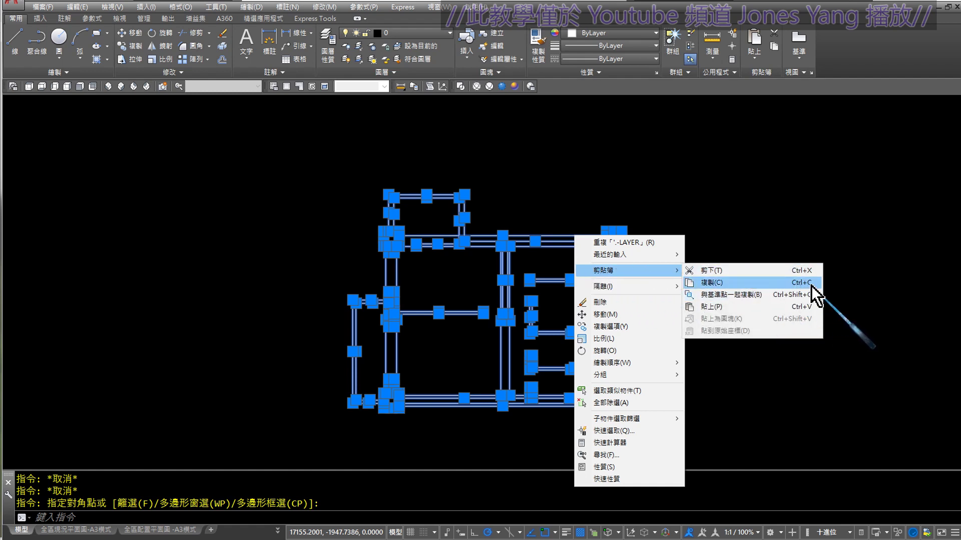
{"action": "left_click", "coordinate": [806, 284]}
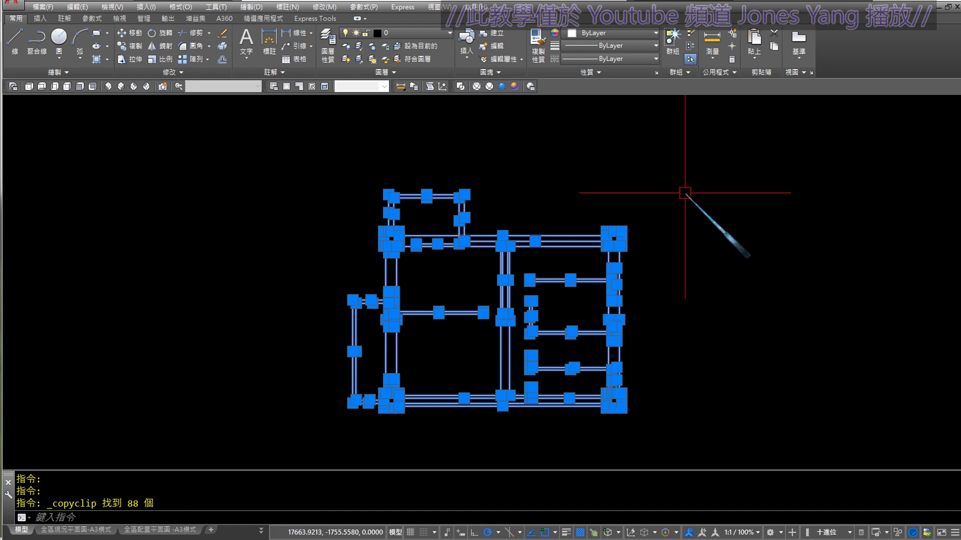
{"action": "key", "text": "Escape"}
{"action": "key", "text": "Escape"}
{"action": "scroll", "coordinate": [558, 272], "scroll_direction": "up", "scroll_amount": 2}
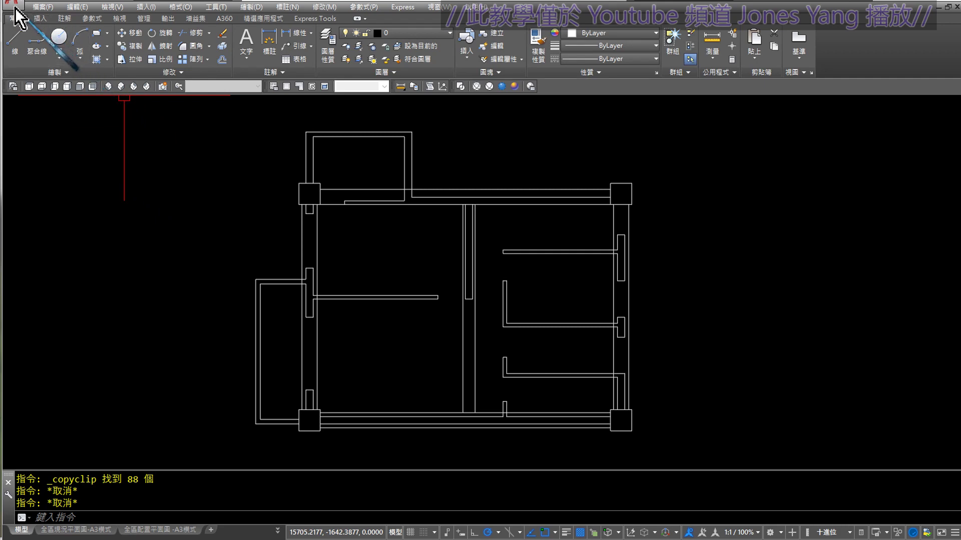
Create a new blank drawing using Open with no Template – Metric.
{"action": "left_click", "coordinate": [43, 7]}
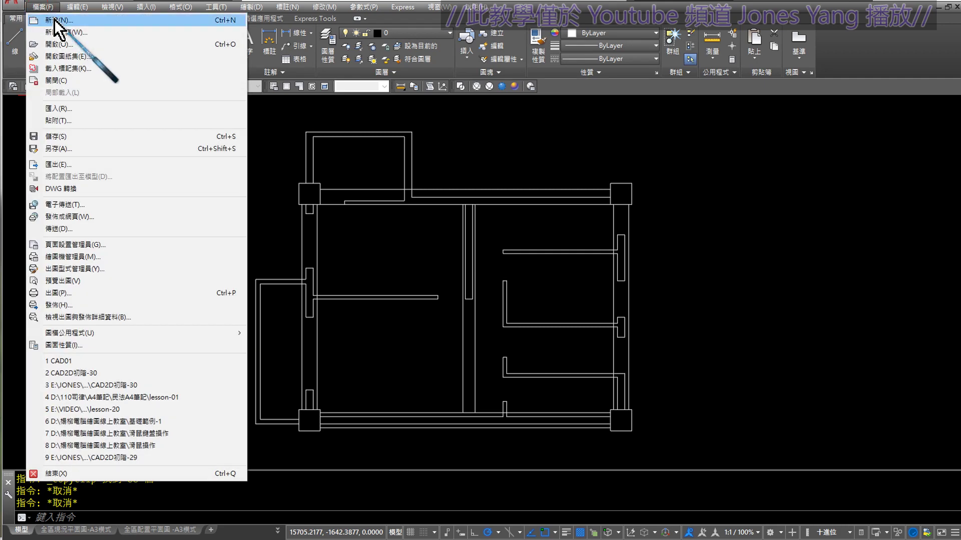
{"action": "left_click", "coordinate": [56, 21]}
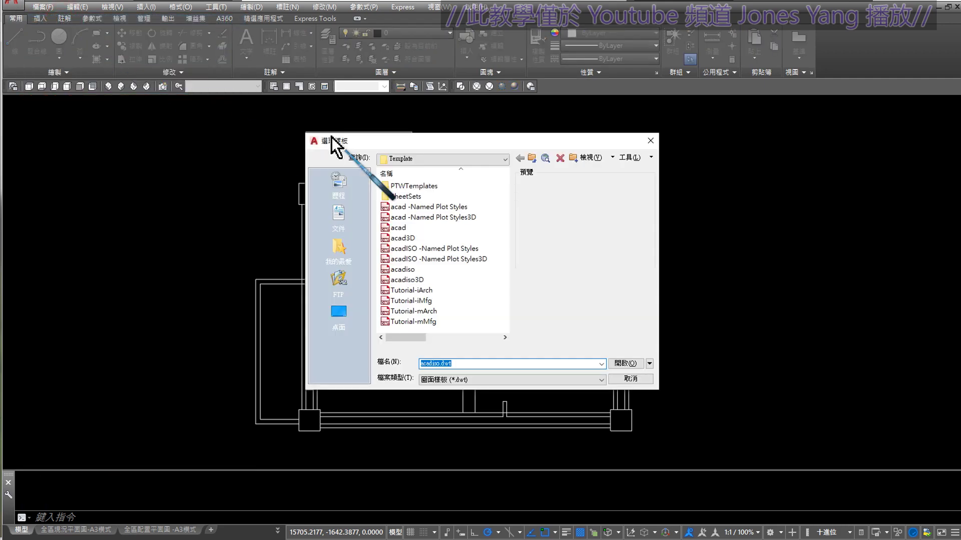
{"action": "left_click", "coordinate": [650, 364]}
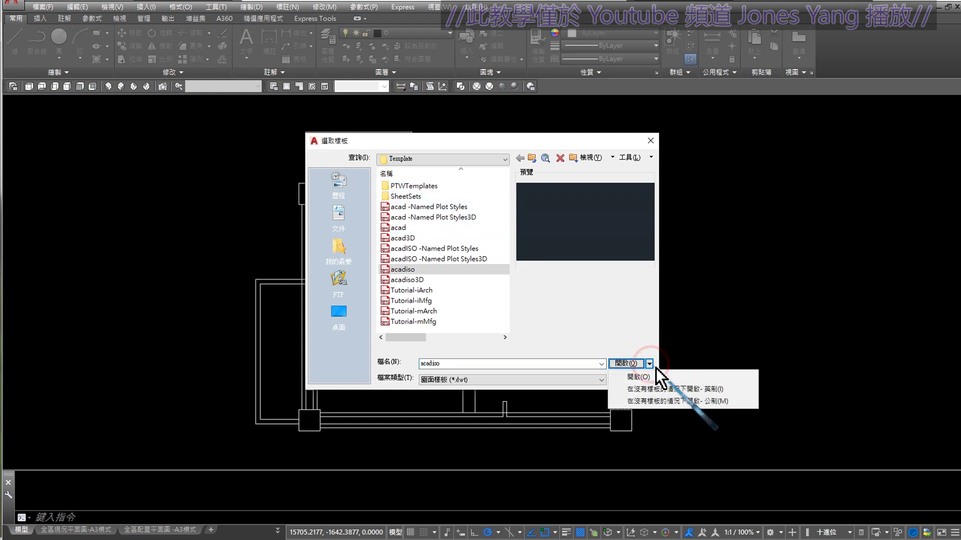
{"action": "left_click", "coordinate": [688, 401]}
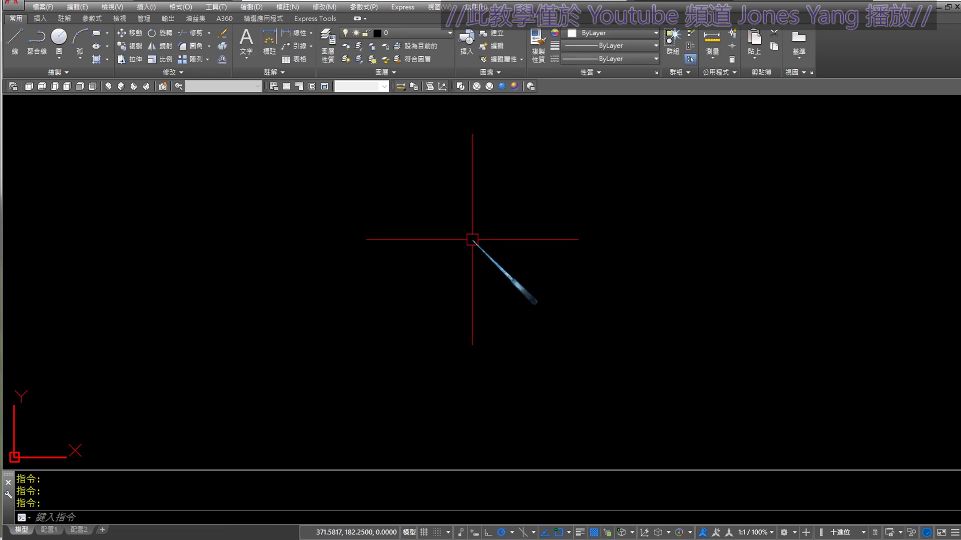
Paste the copied floor plan into Drawing2 near the origin and recentre the view on it.
{"action": "right_click", "coordinate": [472, 240]}
{"action": "mouse_move", "coordinate": [518, 263]}
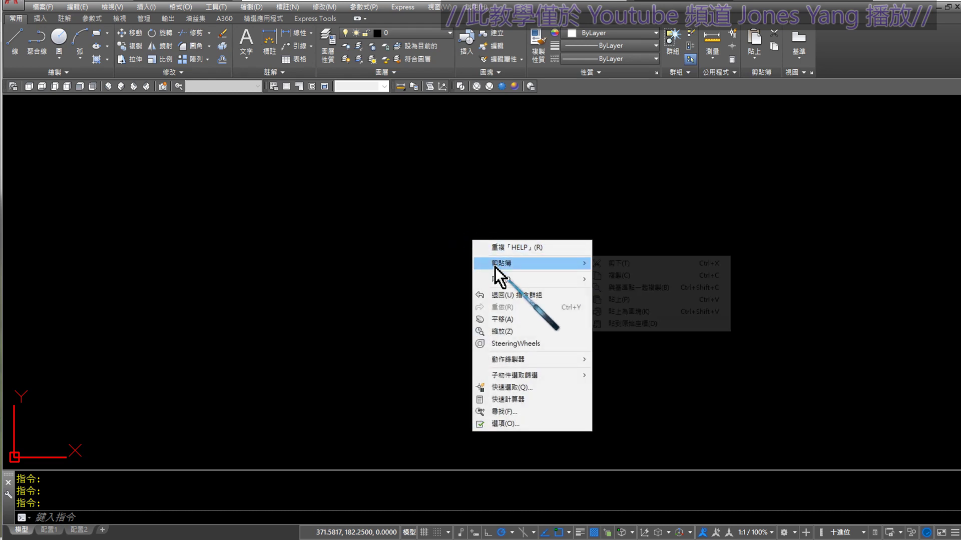
{"action": "left_click", "coordinate": [712, 301]}
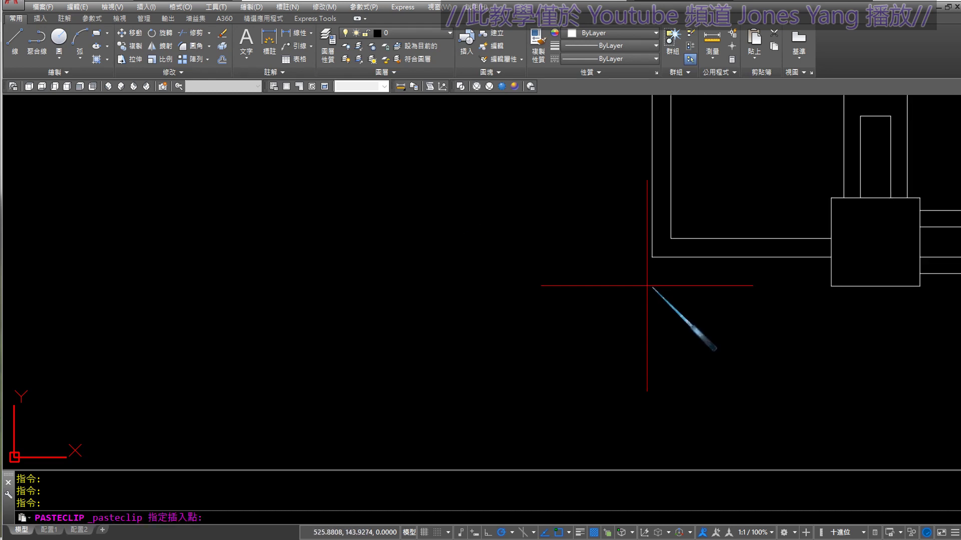
{"action": "scroll", "coordinate": [521, 321], "scroll_direction": "down", "scroll_amount": 5}
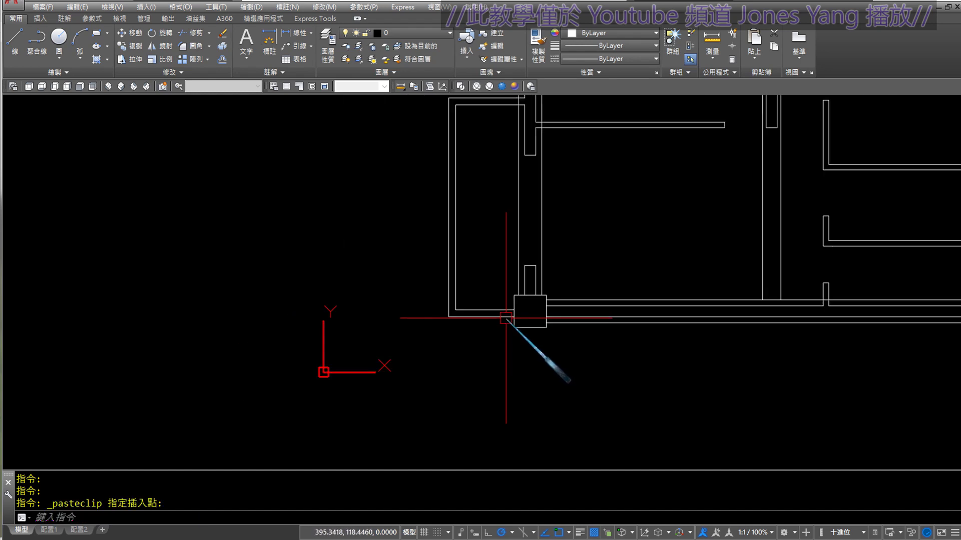
{"action": "left_click", "coordinate": [505, 318]}
{"action": "middle_click_drag", "start_coordinate": [568, 254], "coordinate": [498, 290]}
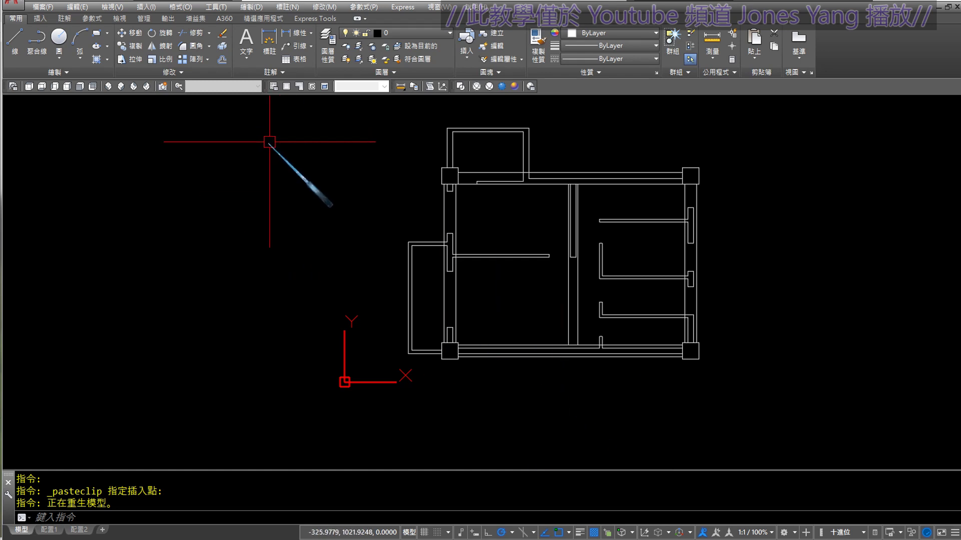
{"action": "left_click", "coordinate": [434, 8]}
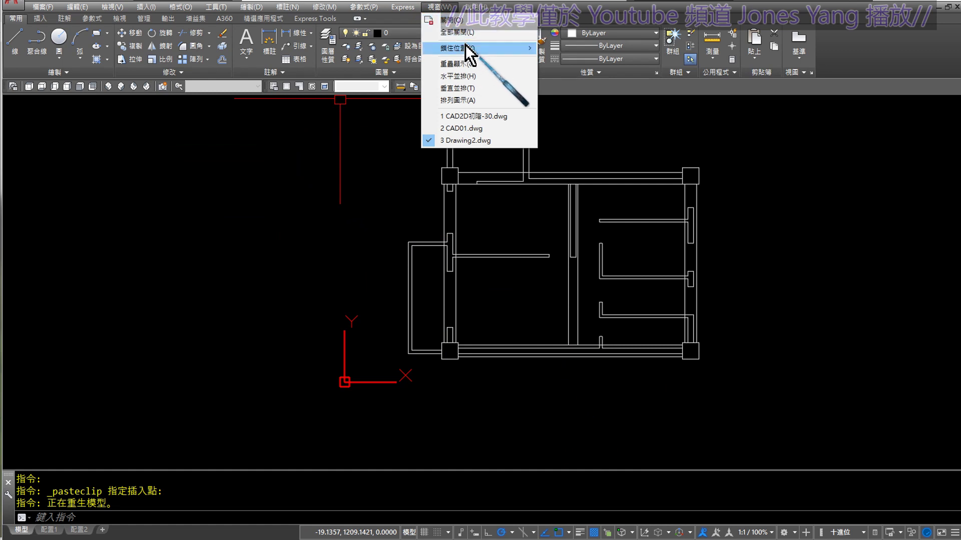
{"action": "left_click", "coordinate": [460, 118]}
{"action": "scroll", "coordinate": [500, 262], "scroll_direction": "down", "scroll_amount": 2}
{"action": "scroll", "coordinate": [508, 258], "scroll_direction": "down", "scroll_amount": 2}
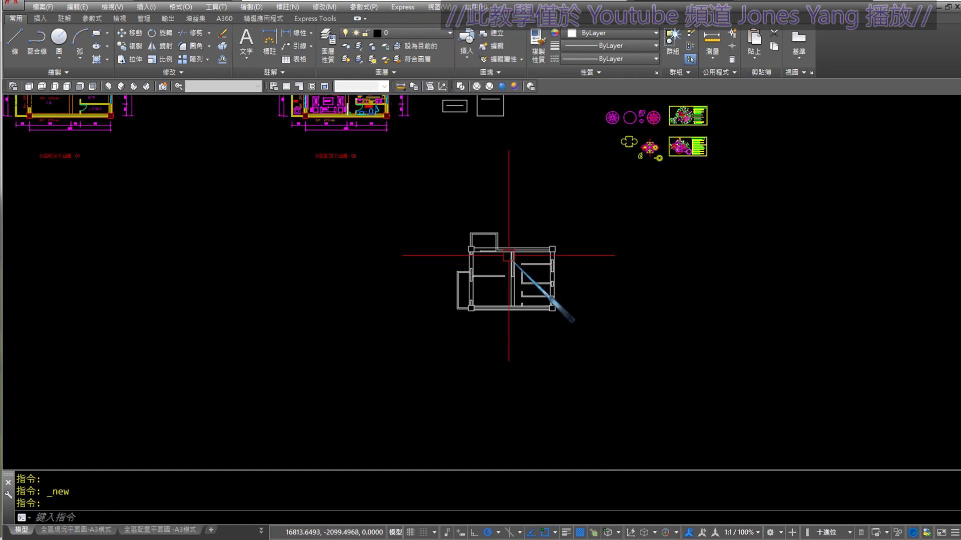
{"action": "scroll", "coordinate": [463, 232], "scroll_direction": "up", "scroll_amount": 3}
{"action": "scroll", "coordinate": [429, 215], "scroll_direction": "up", "scroll_amount": 2}
{"action": "scroll", "coordinate": [460, 216], "scroll_direction": "up", "scroll_amount": 3}
{"action": "scroll", "coordinate": [491, 236], "scroll_direction": "up", "scroll_amount": 3}
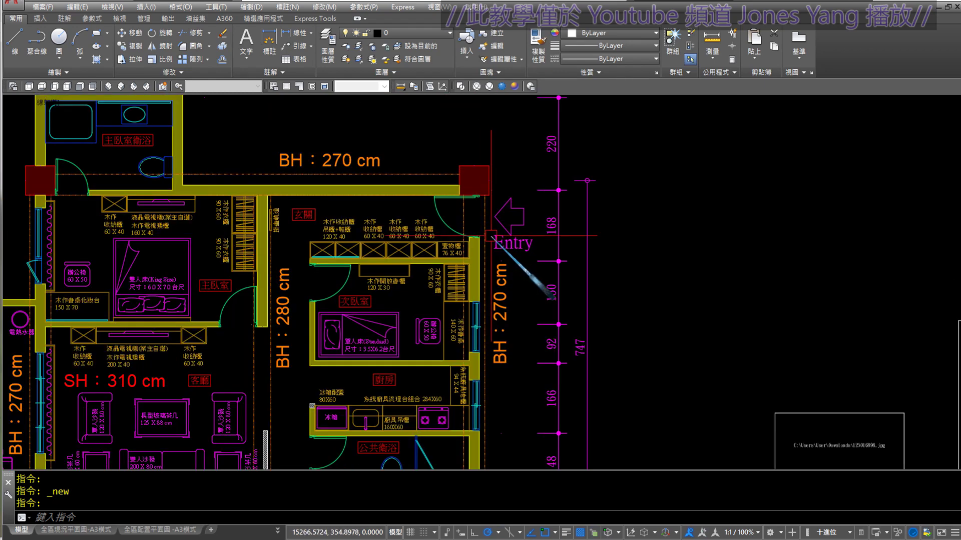
{"action": "scroll", "coordinate": [491, 235], "scroll_direction": "up", "scroll_amount": 3}
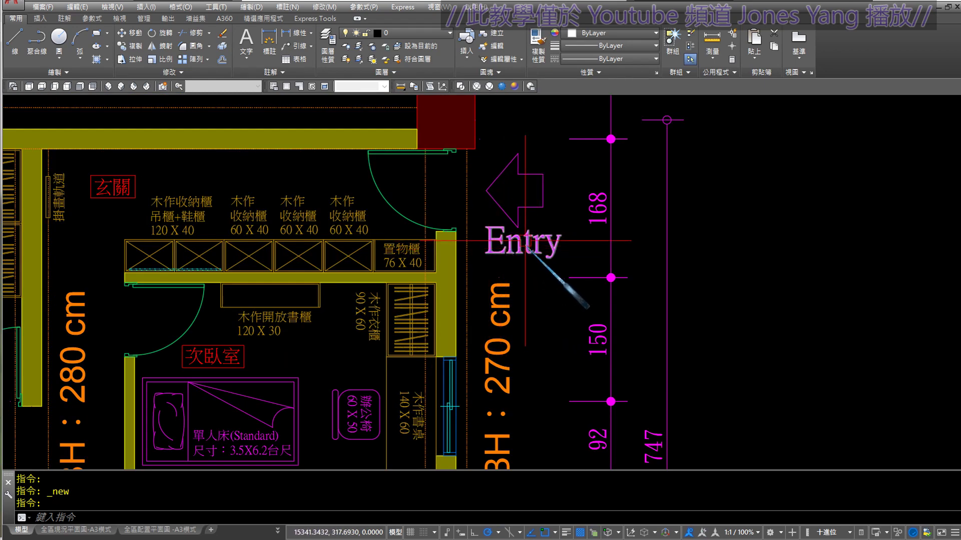
{"action": "scroll", "coordinate": [491, 131], "scroll_direction": "up", "scroll_amount": 3}
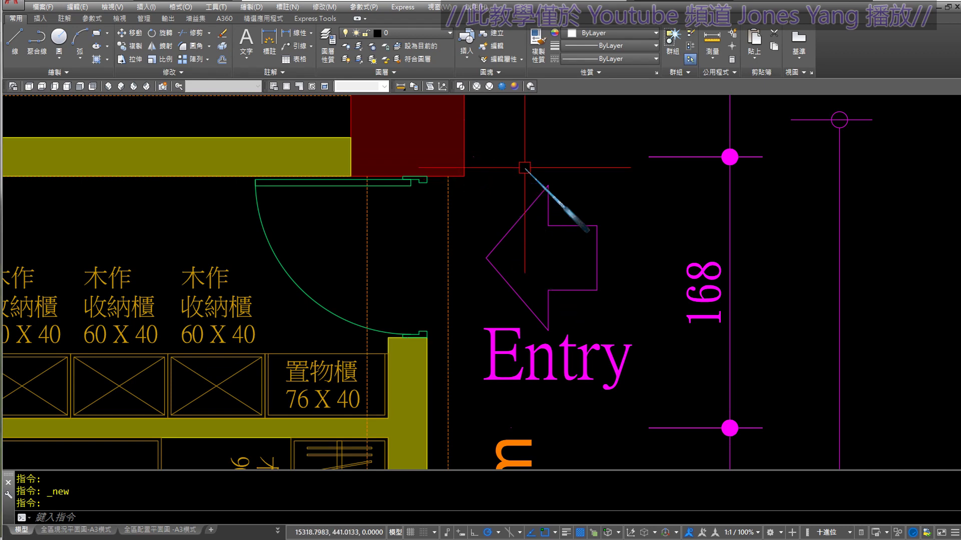
{"action": "scroll", "coordinate": [517, 196], "scroll_direction": "down", "scroll_amount": 5}
{"action": "scroll", "coordinate": [517, 196], "scroll_direction": "down", "scroll_amount": 2}
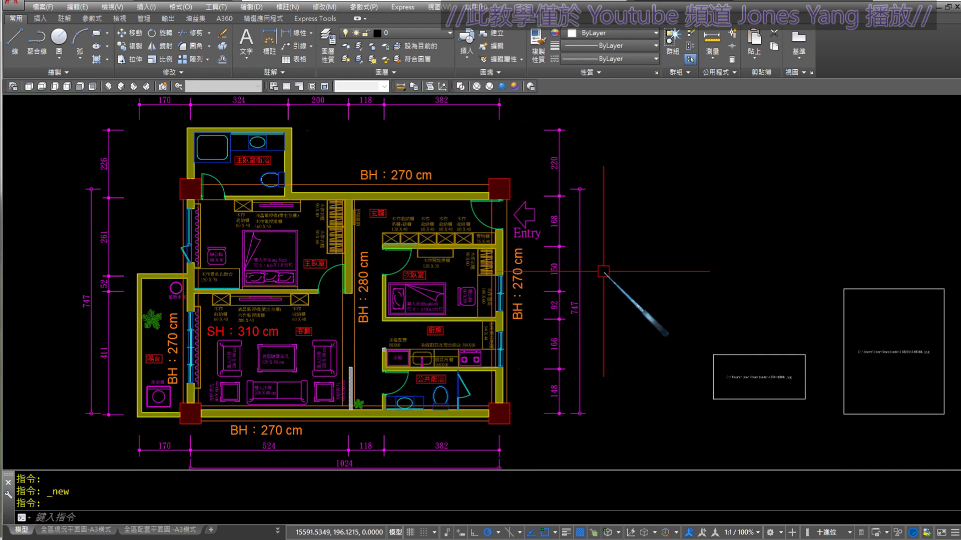
{"action": "middle_click_drag", "start_coordinate": [609, 268], "coordinate": [578, 251]}
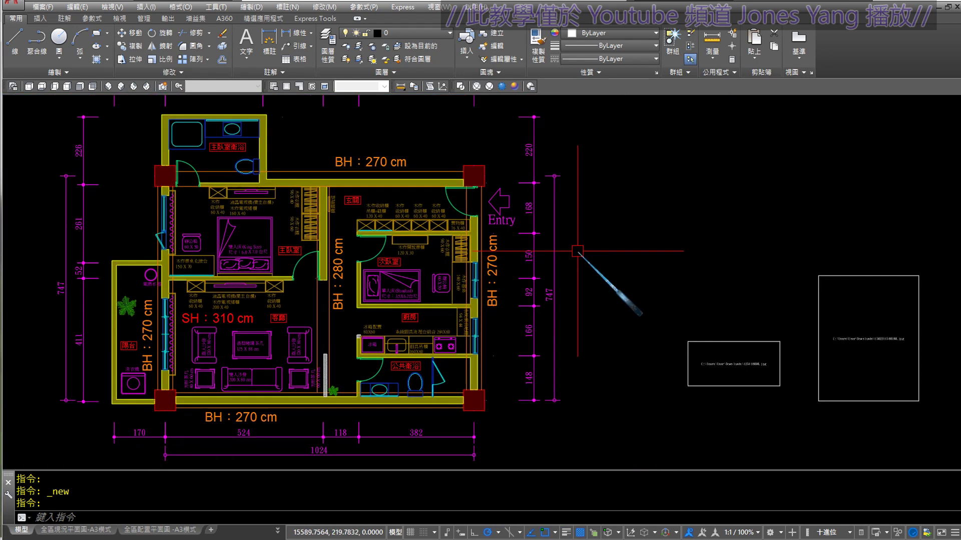
{"action": "left_click", "coordinate": [439, 7]}
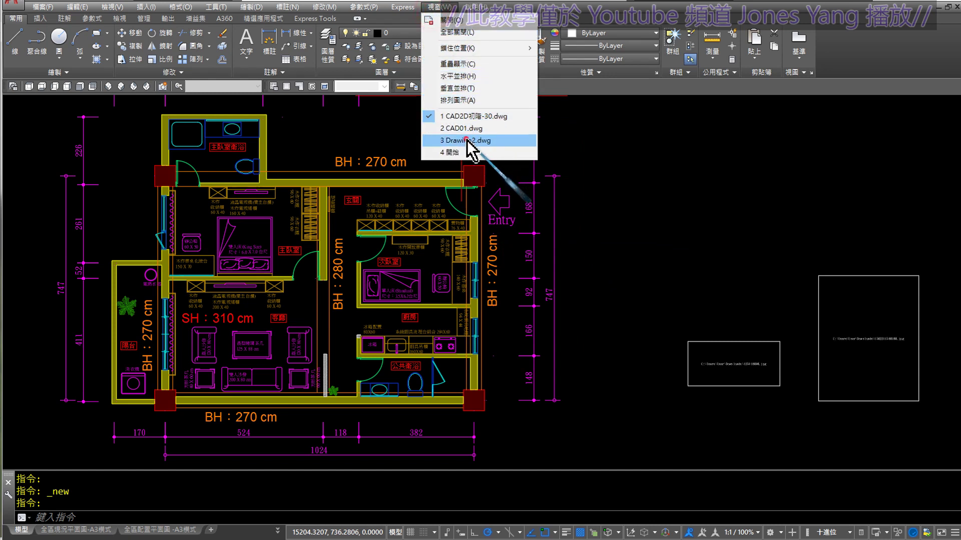
{"action": "left_click", "coordinate": [467, 141]}
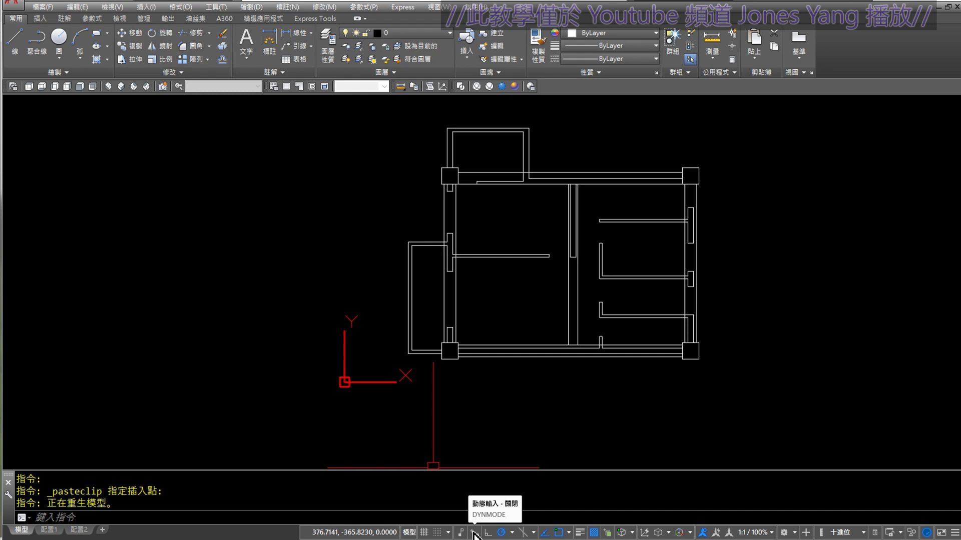
Turn Dynamic Input on in the status bar and glance through the status-bar customization list.
{"action": "left_click", "coordinate": [473, 533]}
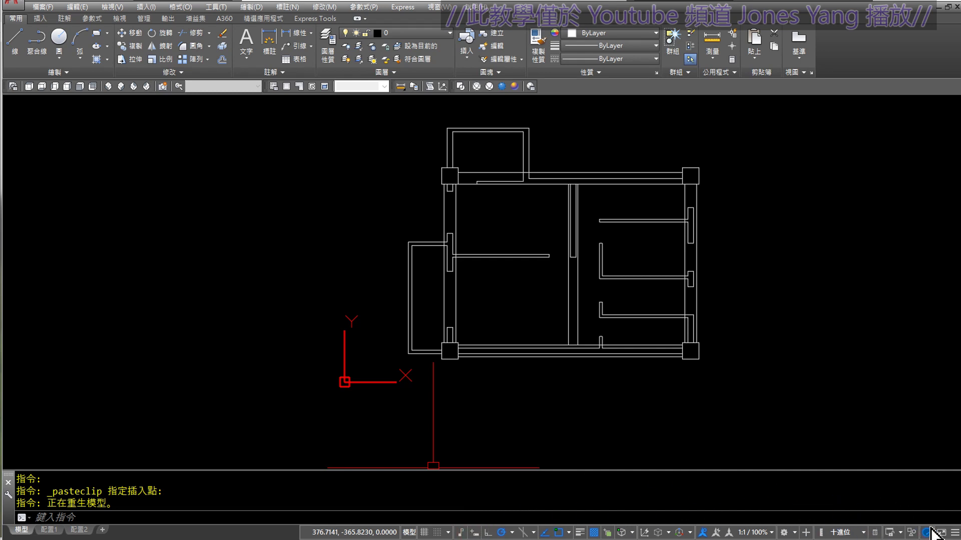
{"action": "left_click", "coordinate": [954, 534]}
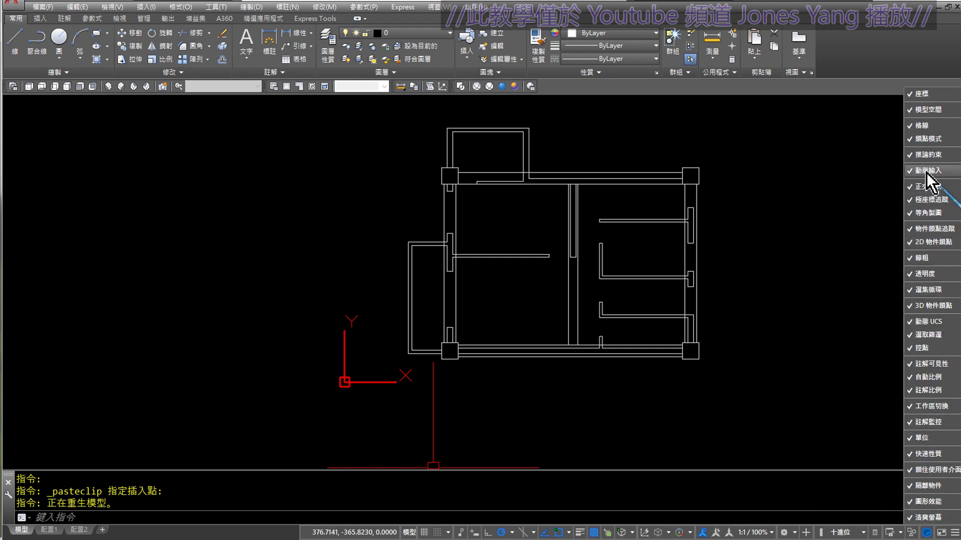
{"action": "key", "text": "Escape"}
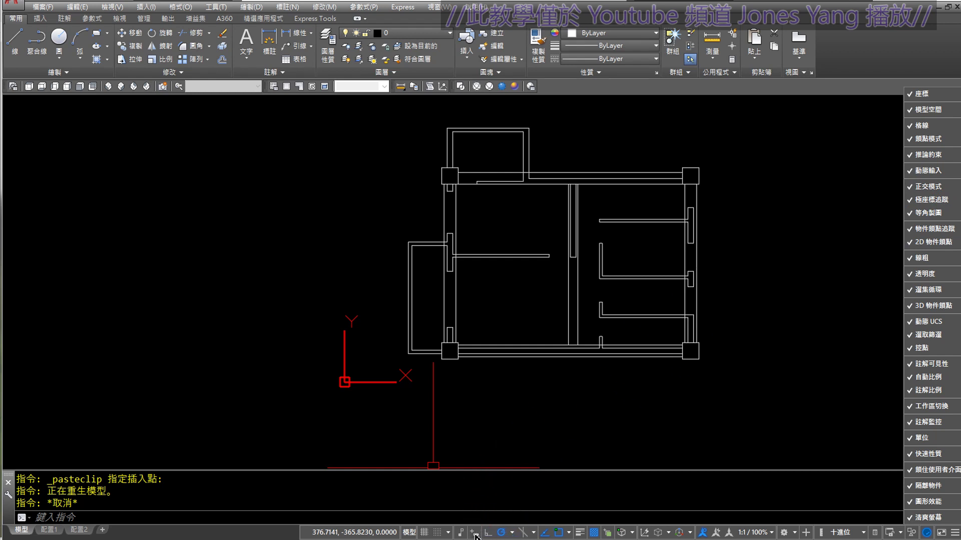
{"action": "left_click", "coordinate": [491, 413]}
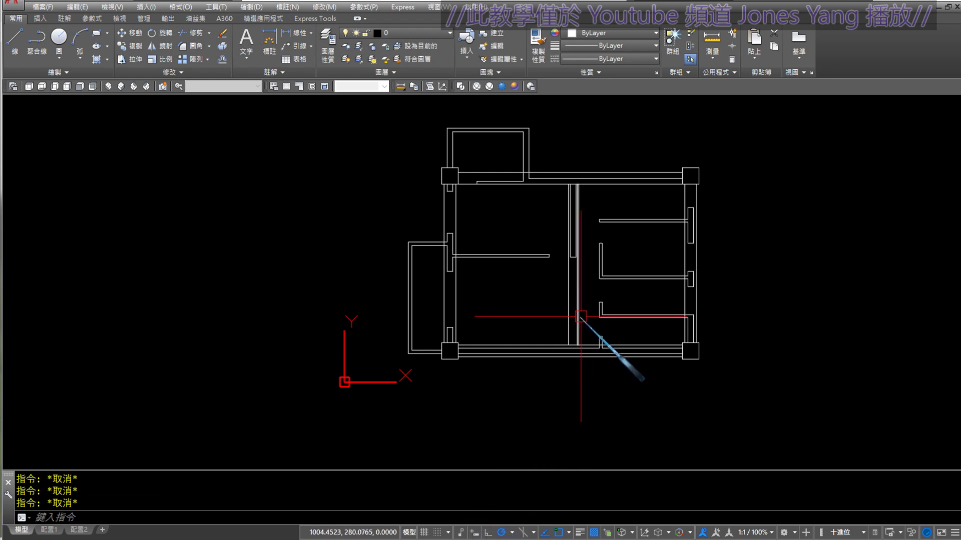
Move all 88 plan objects from their top-right corner base point to 0,0.
{"action": "middle_click_drag", "start_coordinate": [597, 265], "coordinate": [521, 285]}
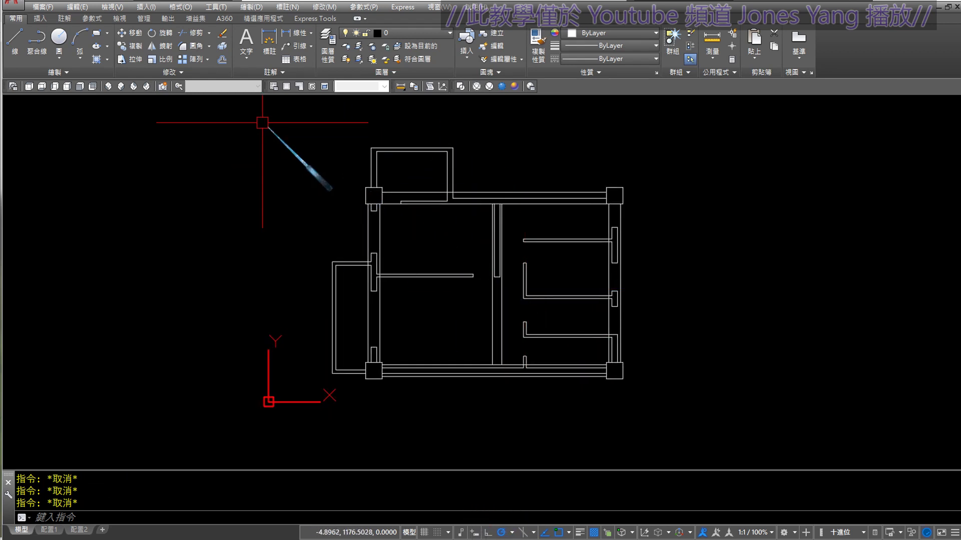
{"action": "left_click", "coordinate": [131, 34]}
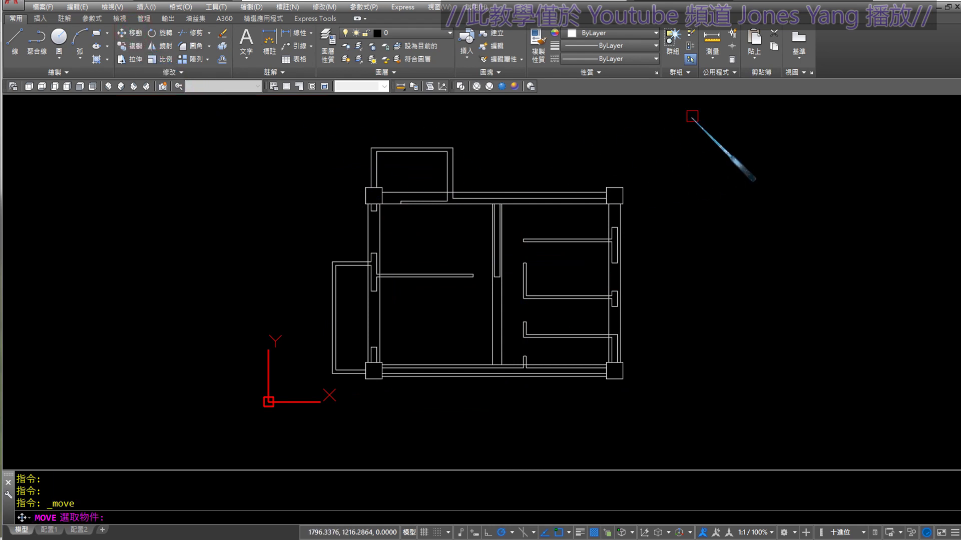
{"action": "left_click", "coordinate": [709, 105]}
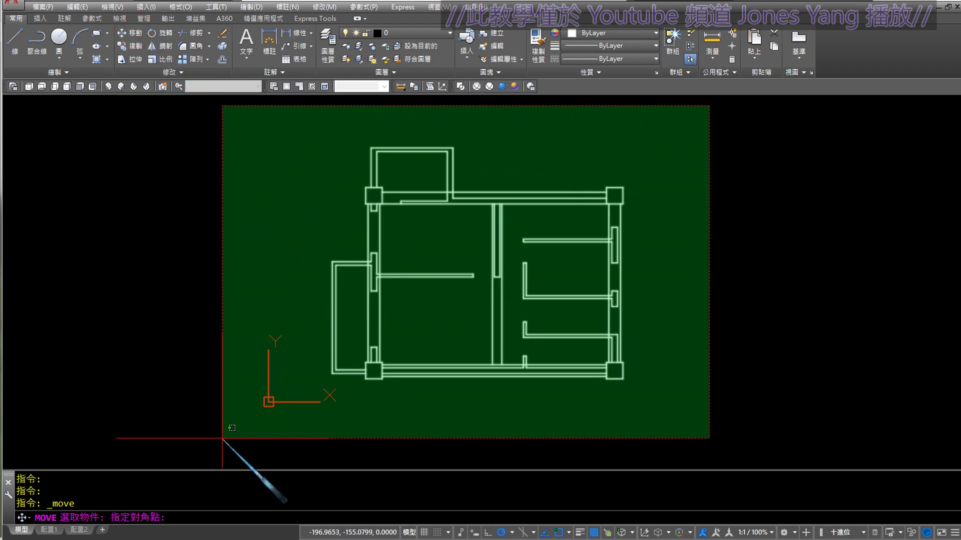
{"action": "left_click", "coordinate": [220, 431]}
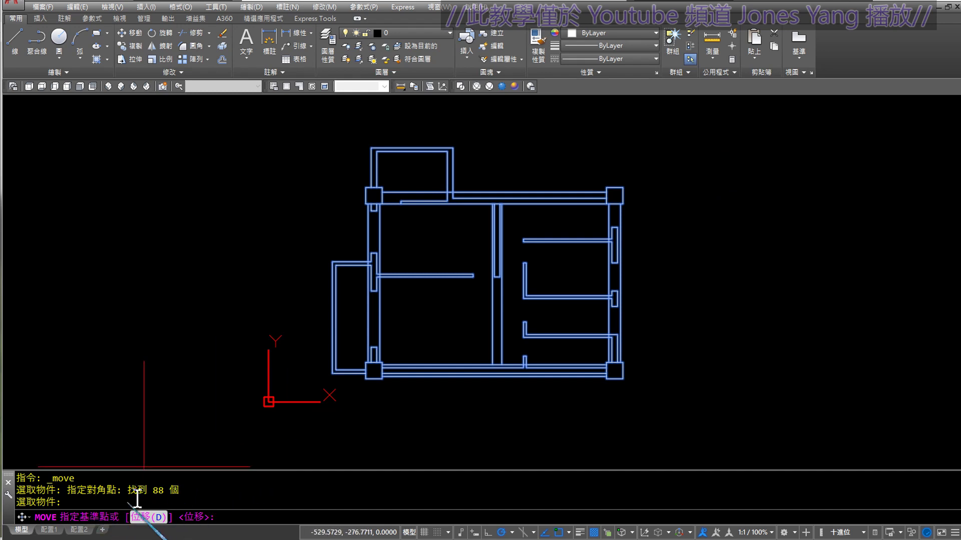
{"action": "scroll", "coordinate": [634, 202], "scroll_direction": "up", "scroll_amount": 5}
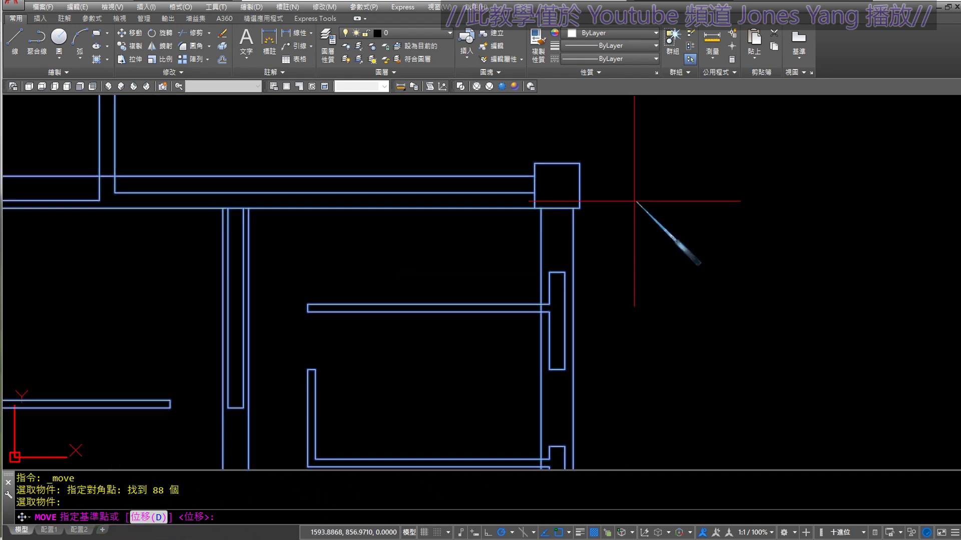
{"action": "scroll", "coordinate": [635, 202], "scroll_direction": "up", "scroll_amount": 3}
{"action": "scroll", "coordinate": [607, 214], "scroll_direction": "up", "scroll_amount": 1}
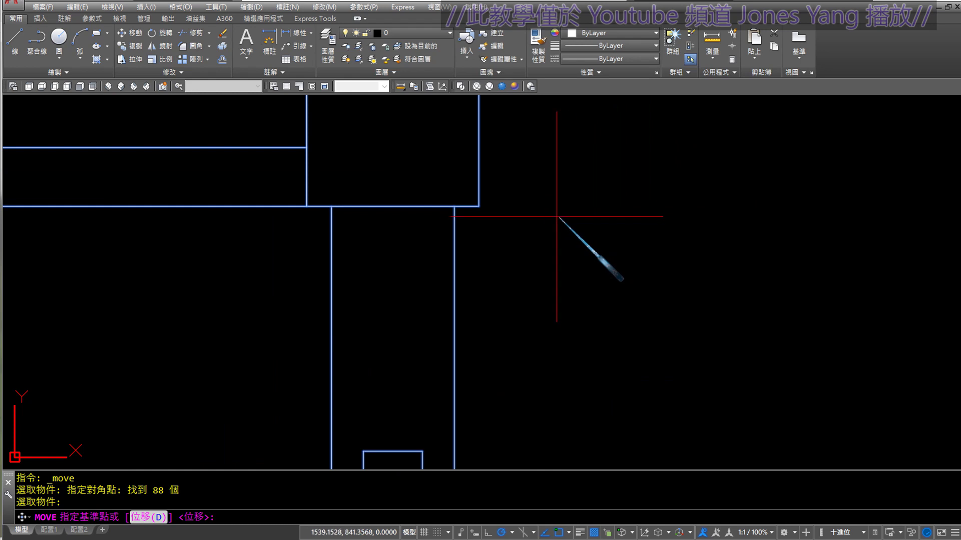
{"action": "left_click", "coordinate": [478, 207]}
{"action": "scroll", "coordinate": [493, 208], "scroll_direction": "down", "scroll_amount": 2}
{"action": "scroll", "coordinate": [560, 205], "scroll_direction": "down", "scroll_amount": 2}
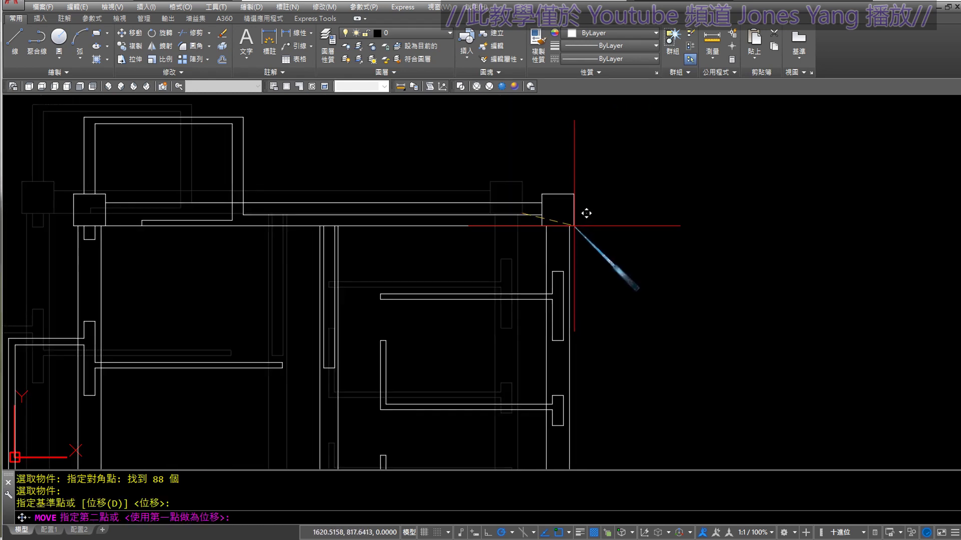
{"action": "type", "text": "0"}
{"action": "key", "text": "Return"}
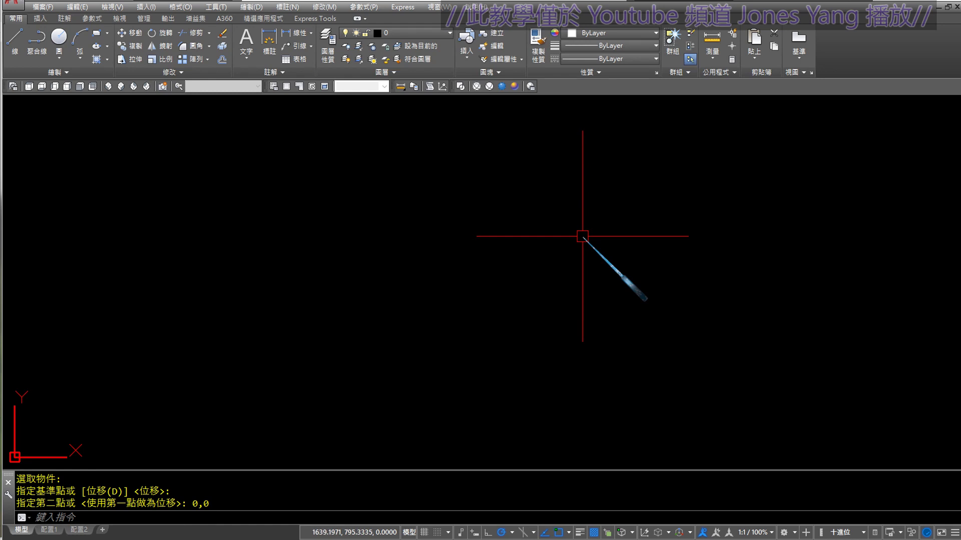
{"action": "middle_click", "coordinate": [582, 236]}
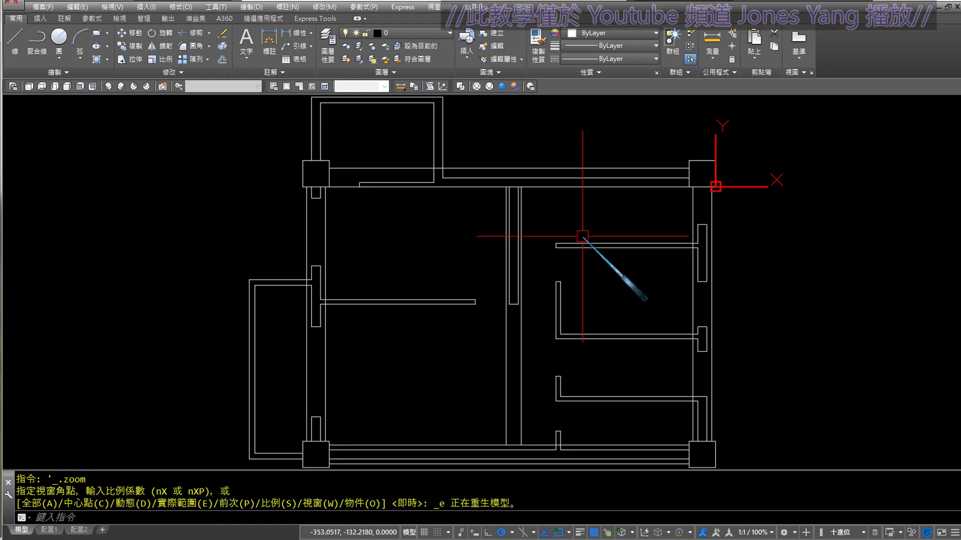
{"action": "middle_click_drag", "start_coordinate": [714, 189], "coordinate": [497, 274]}
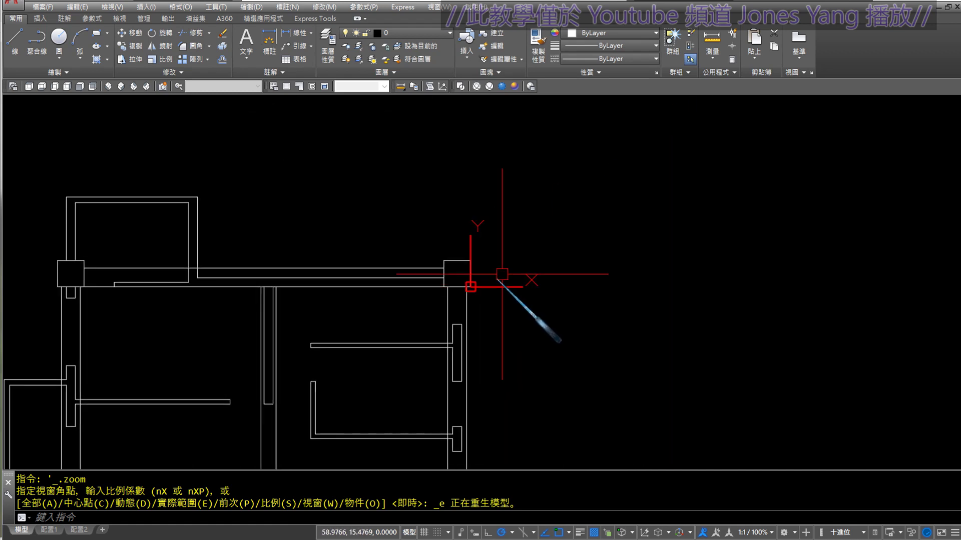
{"action": "scroll", "coordinate": [514, 246], "scroll_direction": "up", "scroll_amount": 5}
{"action": "middle_click", "coordinate": [514, 247]}
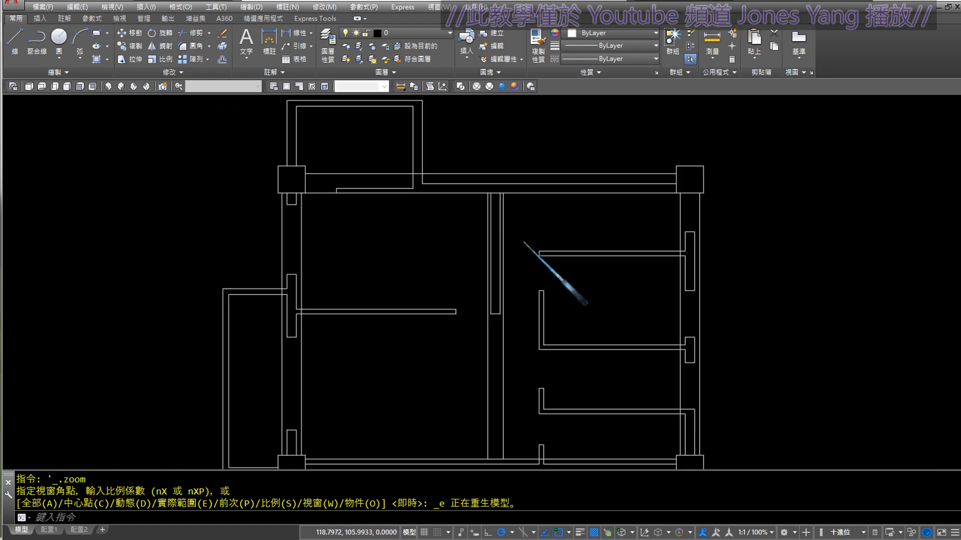
{"action": "middle_click_drag", "start_coordinate": [735, 237], "coordinate": [515, 279]}
{"action": "scroll", "coordinate": [521, 210], "scroll_direction": "up", "scroll_amount": 2}
{"action": "scroll", "coordinate": [524, 210], "scroll_direction": "up", "scroll_amount": 3}
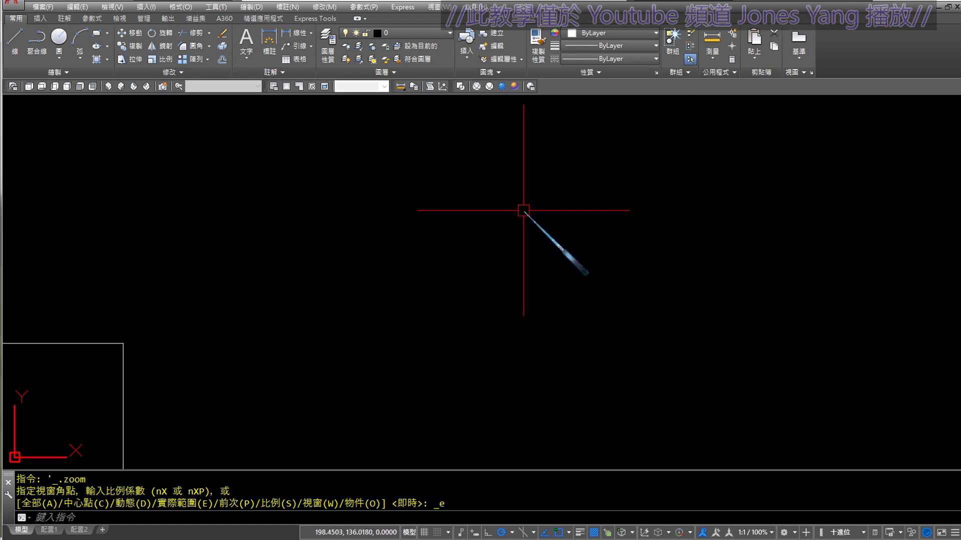
{"action": "left_click_drag", "start_coordinate": [50, 500], "coordinate": [86, 523]}
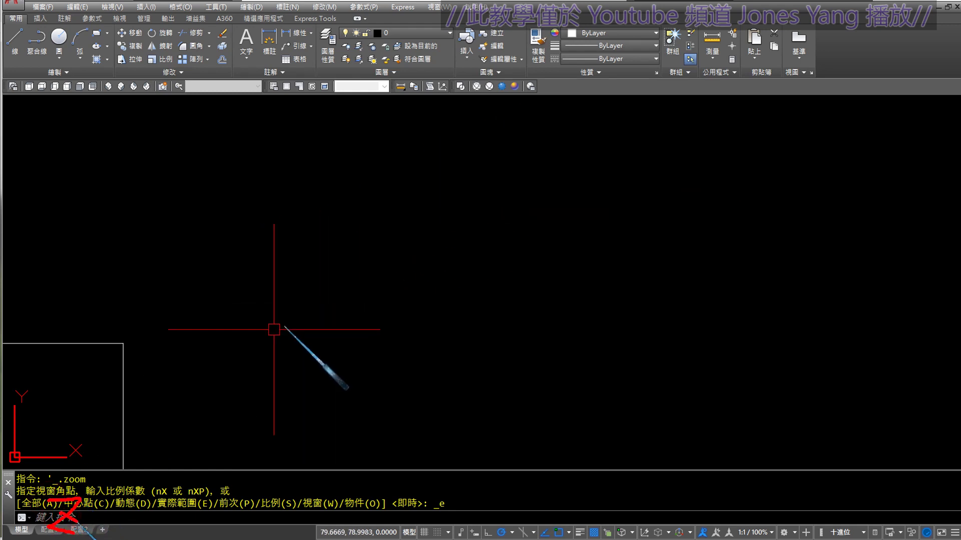
{"action": "left_click_drag", "start_coordinate": [165, 500], "coordinate": [165, 533]}
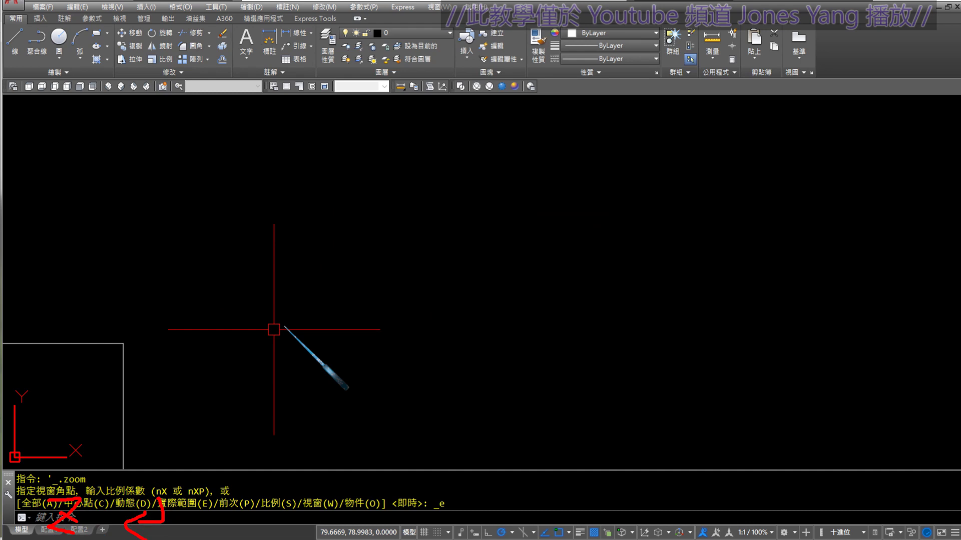
{"action": "mouse_move", "coordinate": [200, 498]}
{"action": "left_mouse_down"}
{"action": "mouse_move", "coordinate": [197, 528]}
{"action": "mouse_move", "coordinate": [205, 514]}
{"action": "left_mouse_up"}
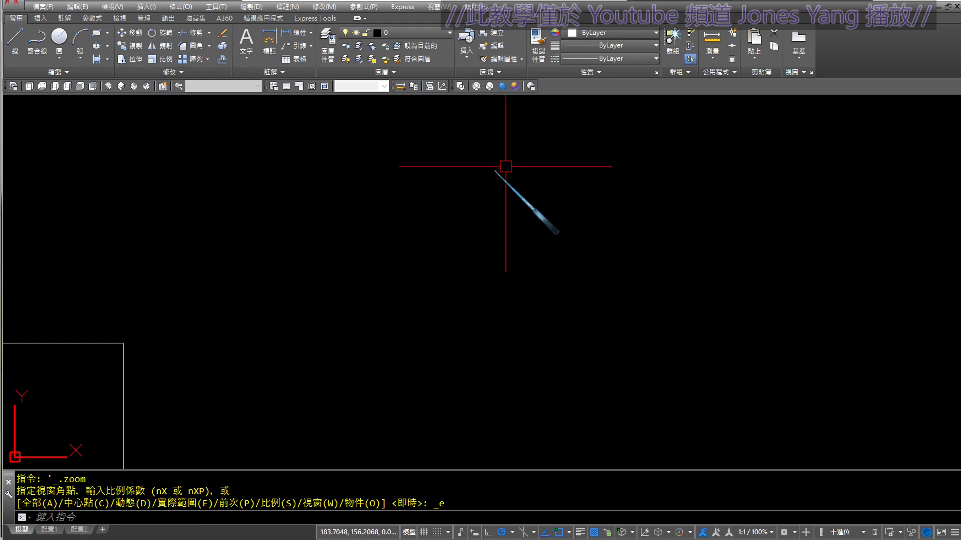
{"action": "type", "text": "z"}
{"action": "key", "text": "Return"}
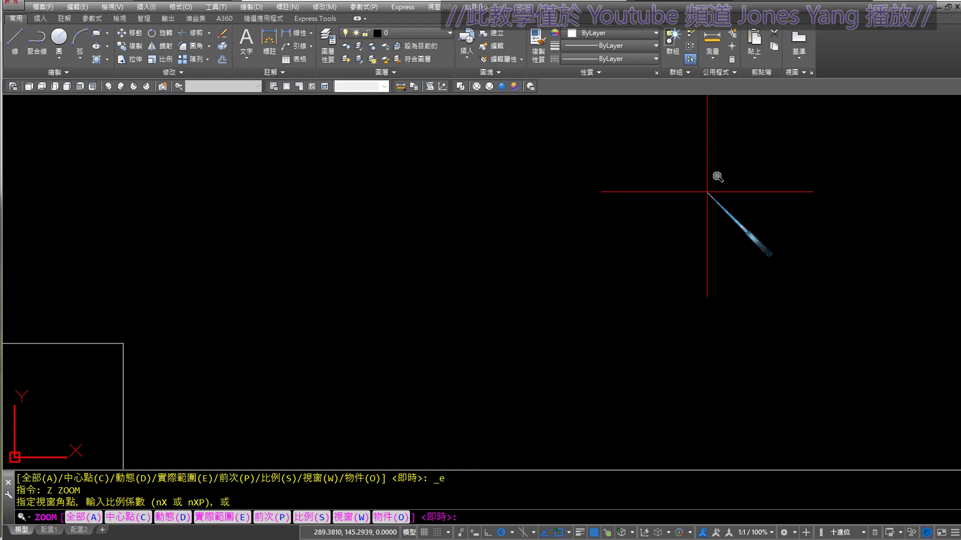
{"action": "key", "text": "Return"}
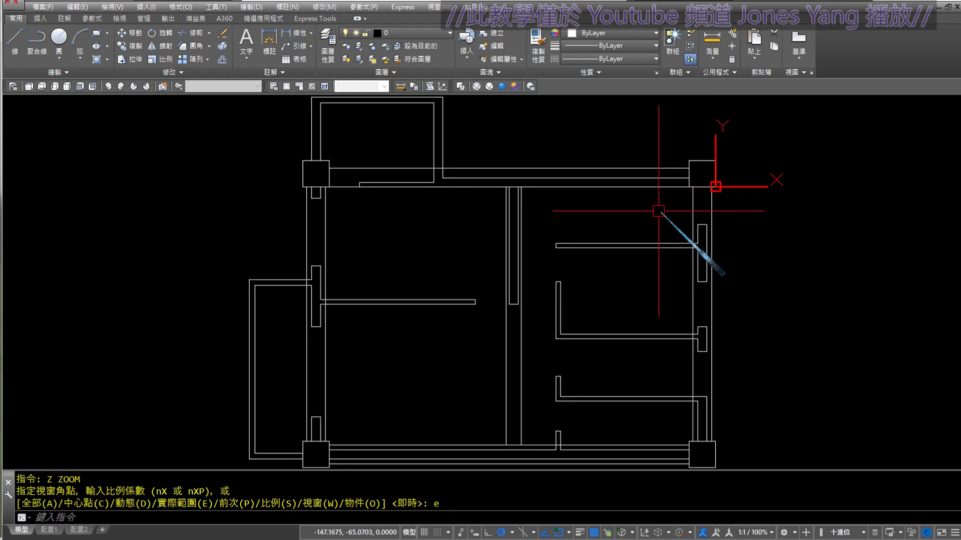
{"action": "scroll", "coordinate": [709, 201], "scroll_direction": "up", "scroll_amount": 3}
{"action": "scroll", "coordinate": [709, 200], "scroll_direction": "up", "scroll_amount": 3}
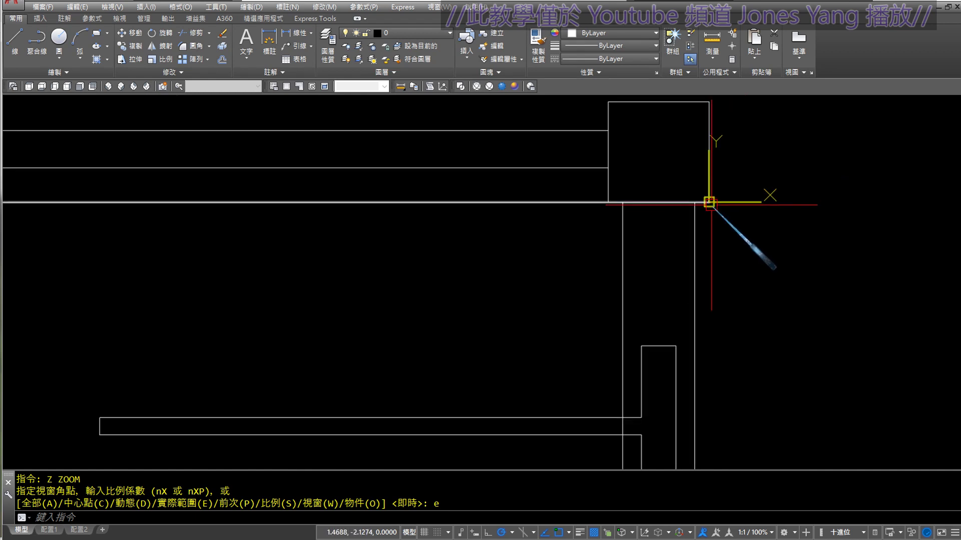
{"action": "scroll", "coordinate": [714, 198], "scroll_direction": "up", "scroll_amount": 3}
{"action": "scroll", "coordinate": [715, 197], "scroll_direction": "down", "scroll_amount": 3}
{"action": "scroll", "coordinate": [714, 194], "scroll_direction": "down", "scroll_amount": 3}
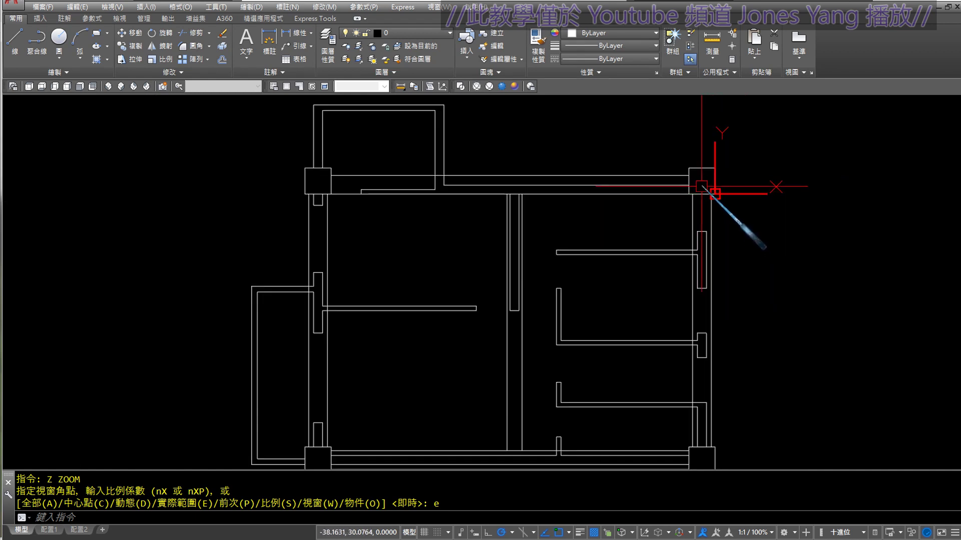
{"action": "scroll", "coordinate": [623, 248], "scroll_direction": "down", "scroll_amount": 2}
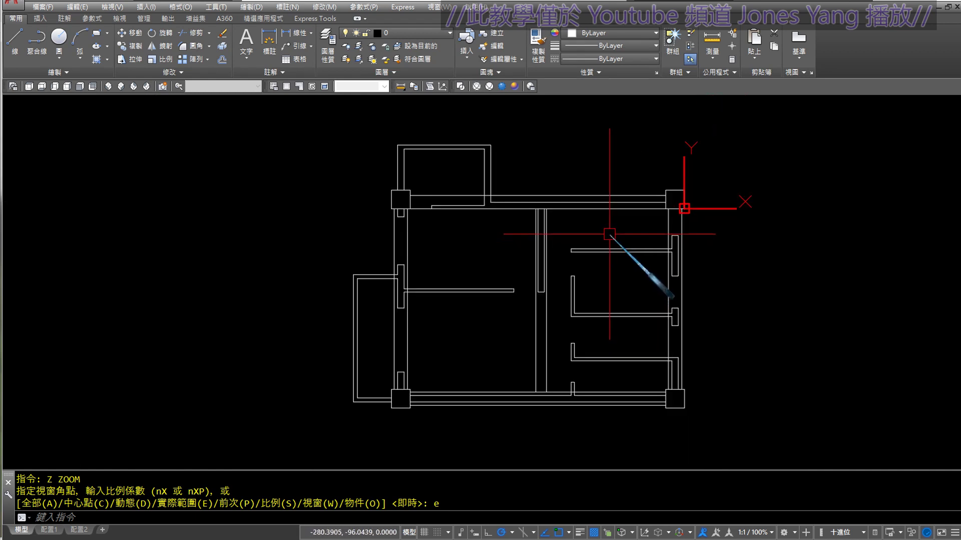
{"action": "scroll", "coordinate": [621, 238], "scroll_direction": "up", "scroll_amount": 2}
{"action": "middle_click_drag", "start_coordinate": [621, 236], "coordinate": [563, 231]}
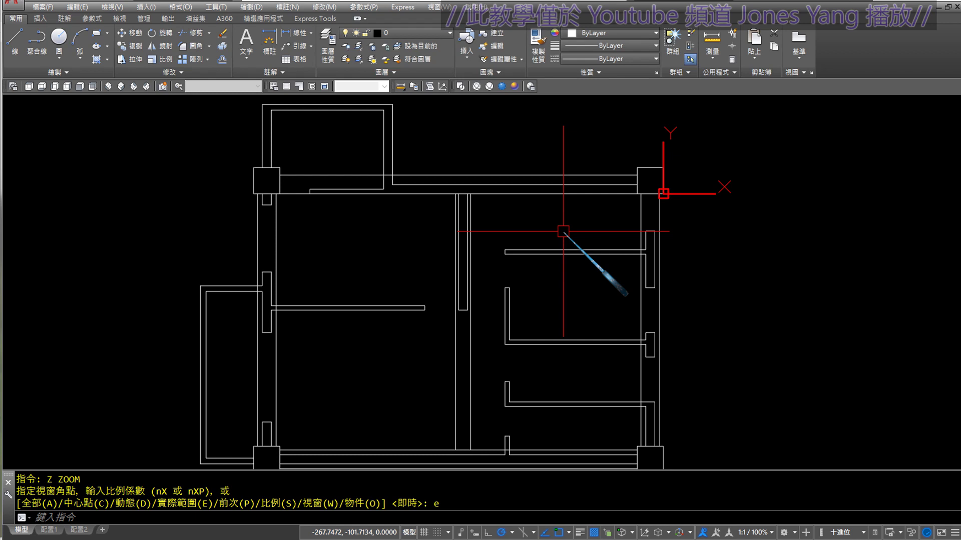
{"action": "scroll", "coordinate": [660, 185], "scroll_direction": "up", "scroll_amount": 5}
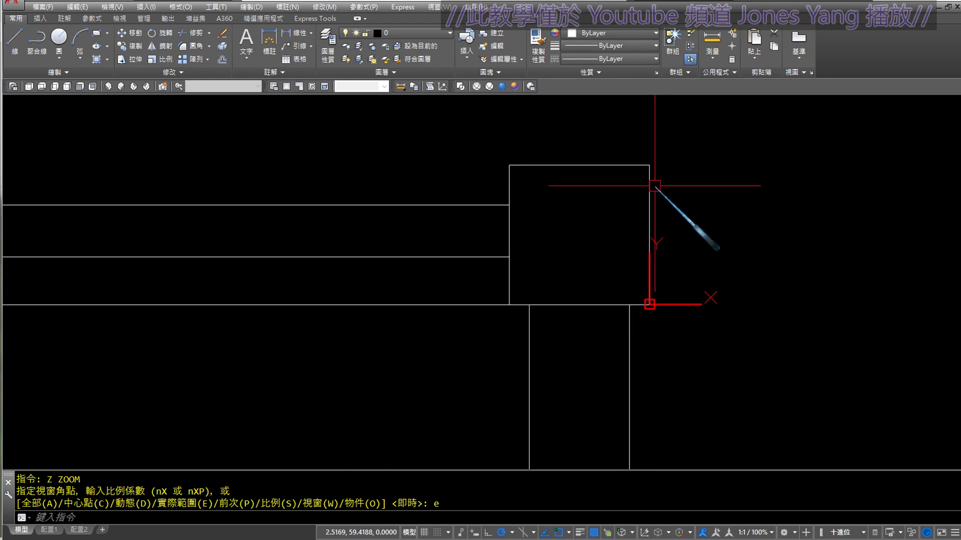
{"action": "middle_click_drag", "start_coordinate": [678, 183], "coordinate": [496, 180]}
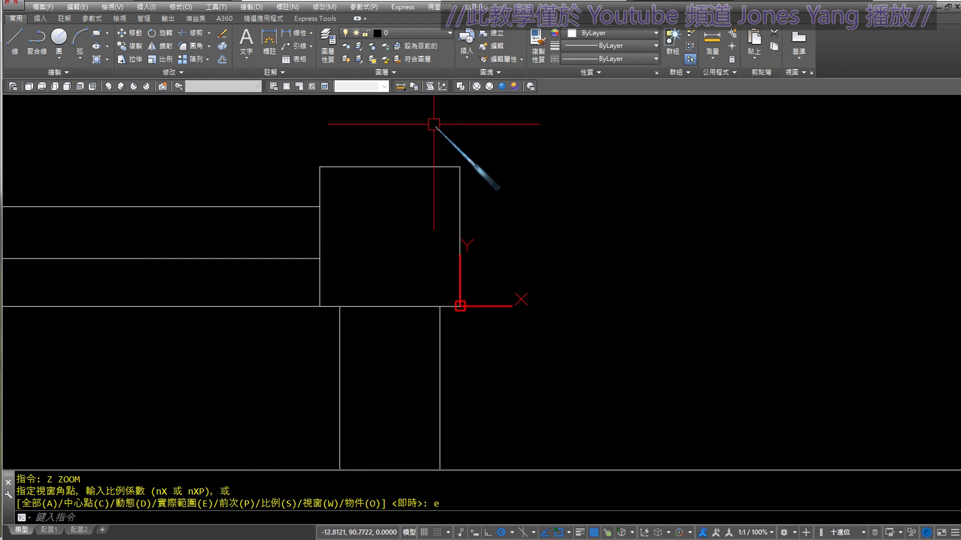
{"action": "left_click", "coordinate": [295, 37]}
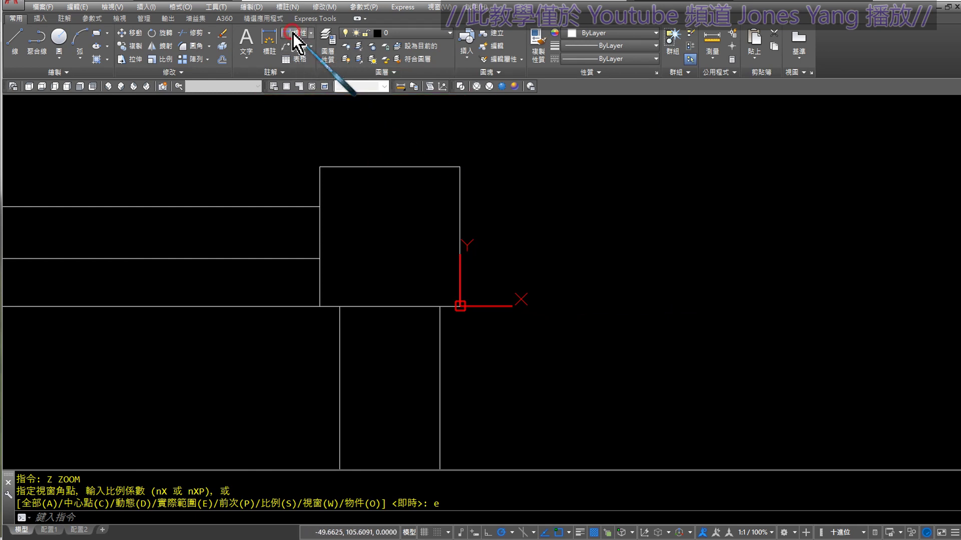
{"action": "left_click", "coordinate": [460, 166]}
{"action": "scroll", "coordinate": [483, 188], "scroll_direction": "up", "scroll_amount": 2}
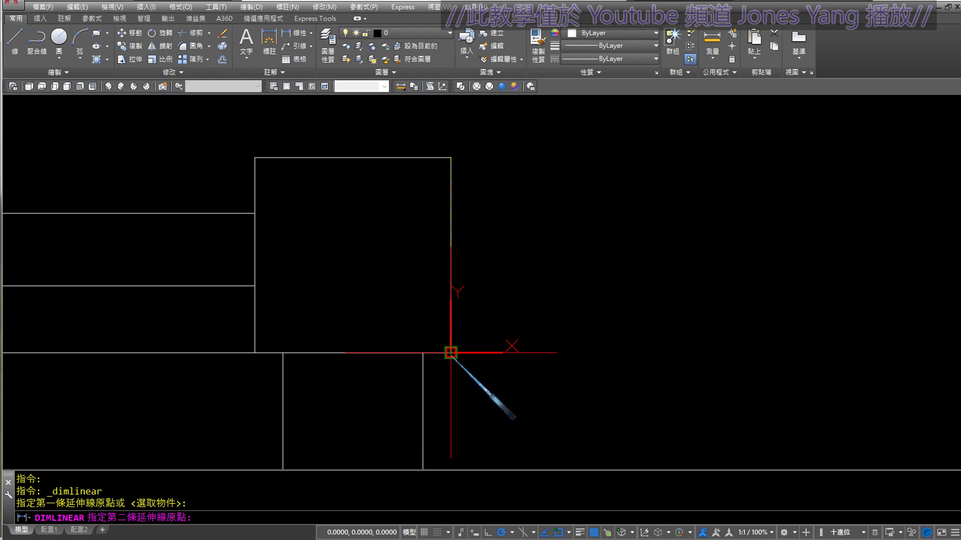
{"action": "left_click", "coordinate": [450, 353]}
{"action": "left_click", "coordinate": [539, 350]}
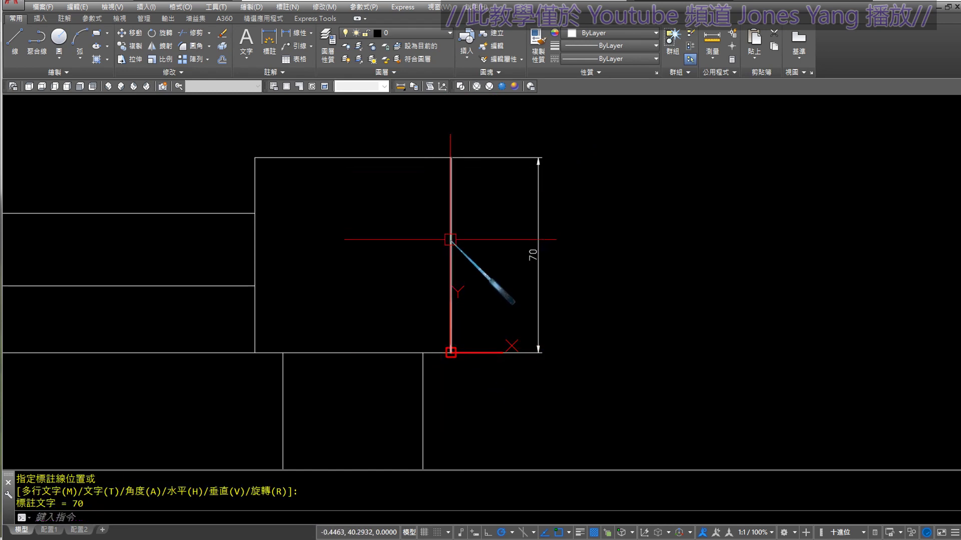
{"action": "left_click", "coordinate": [575, 239]}
{"action": "left_click", "coordinate": [530, 262]}
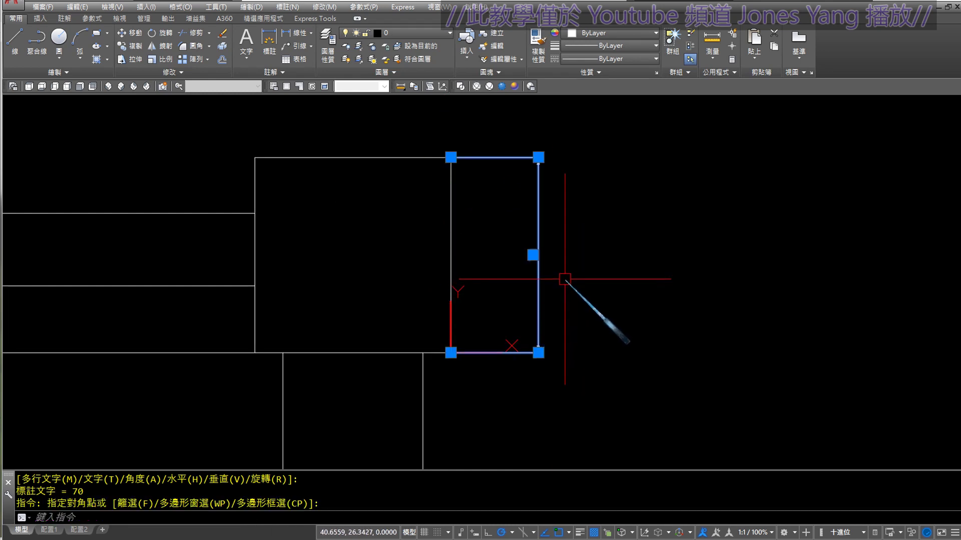
{"action": "key", "text": "Delete"}
{"action": "scroll", "coordinate": [579, 267], "scroll_direction": "down", "scroll_amount": 1}
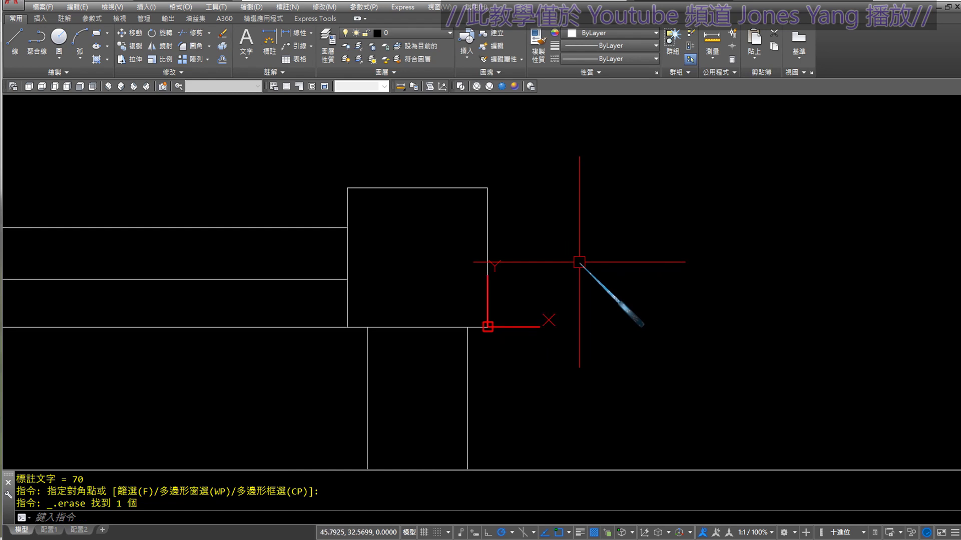
{"action": "scroll", "coordinate": [575, 263], "scroll_direction": "down", "scroll_amount": 3}
{"action": "scroll", "coordinate": [563, 251], "scroll_direction": "up", "scroll_amount": 2}
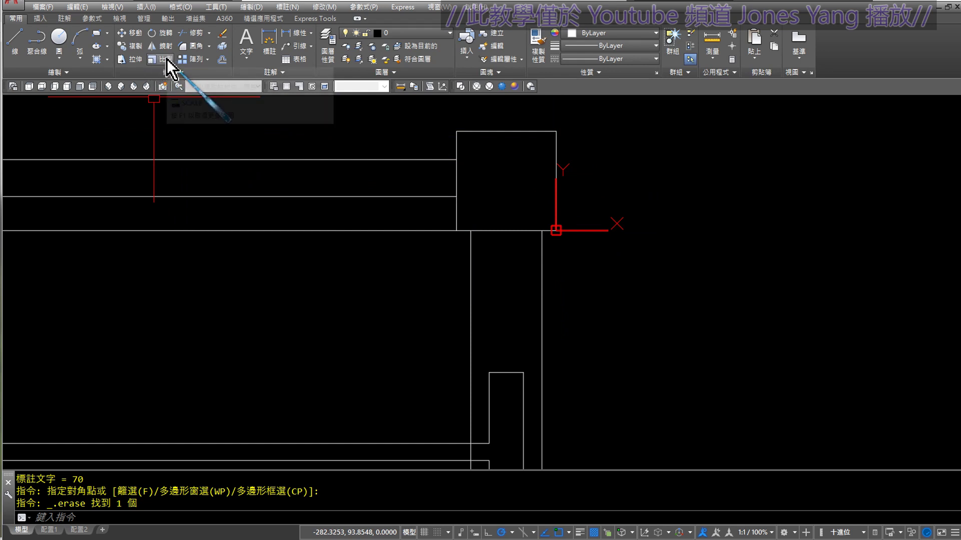
{"action": "scroll", "coordinate": [397, 214], "scroll_direction": "down", "scroll_amount": 2}
{"action": "scroll", "coordinate": [446, 231], "scroll_direction": "down", "scroll_amount": 3}
{"action": "middle_click_drag", "start_coordinate": [363, 266], "coordinate": [556, 220]}
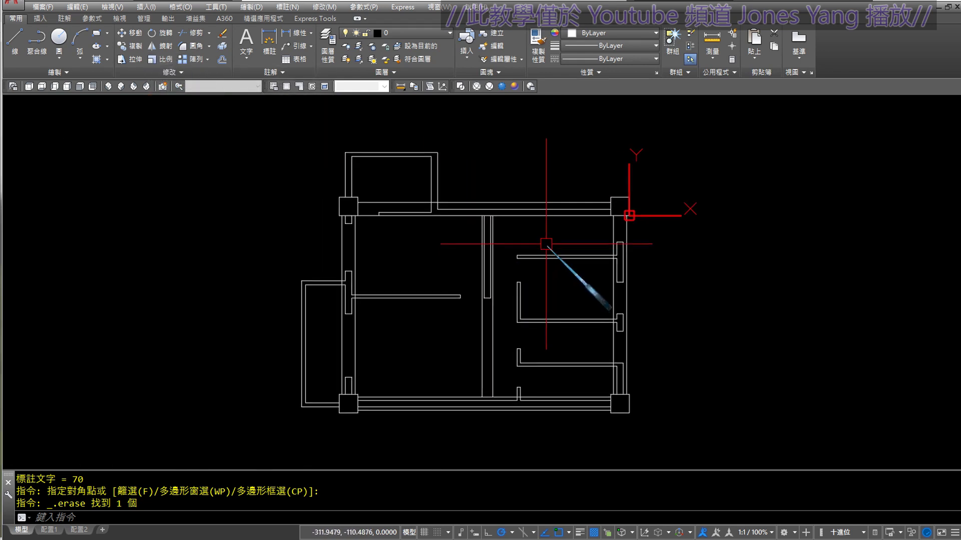
{"action": "scroll", "coordinate": [554, 235], "scroll_direction": "up", "scroll_amount": 2}
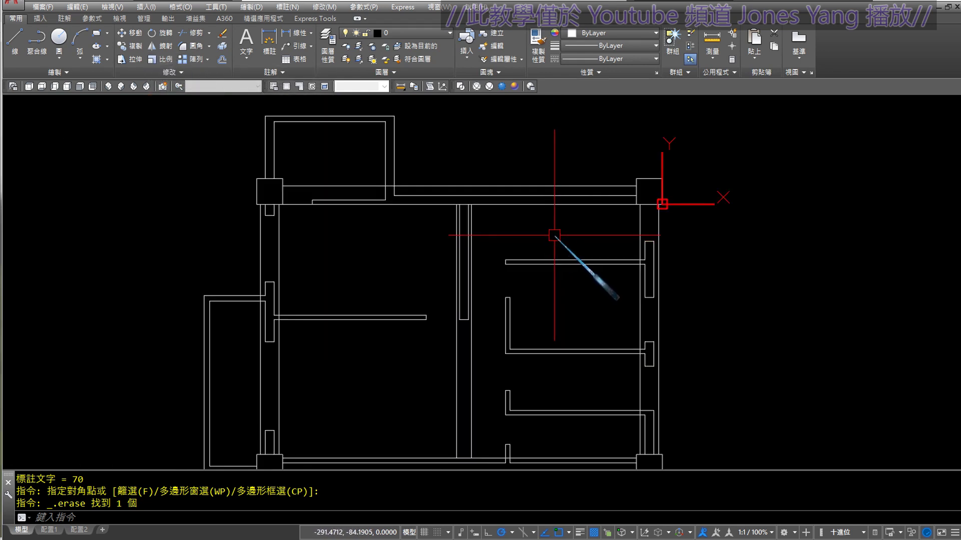
{"action": "middle_click_drag", "start_coordinate": [554, 235], "coordinate": [538, 217]}
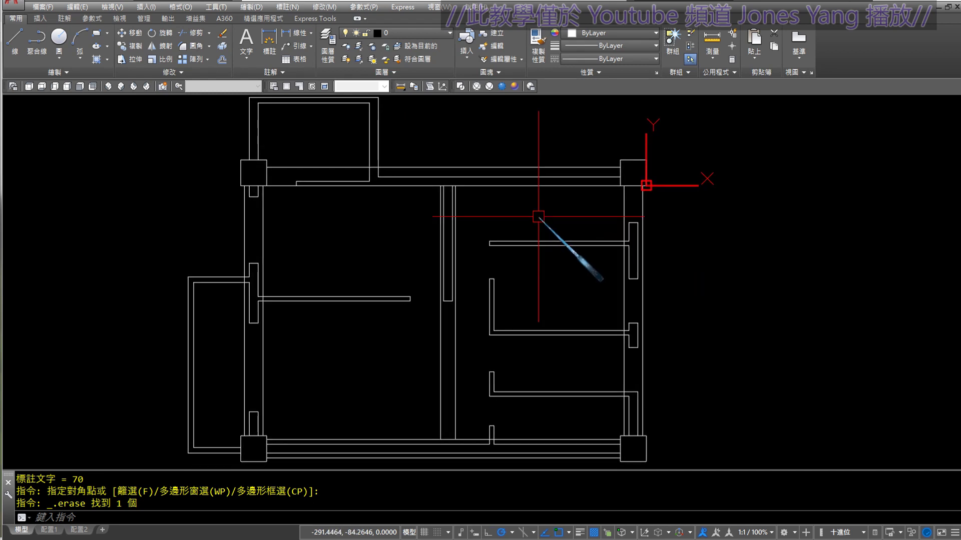
{"action": "scroll", "coordinate": [628, 190], "scroll_direction": "up", "scroll_amount": 3}
{"action": "scroll", "coordinate": [625, 247], "scroll_direction": "up", "scroll_amount": 2}
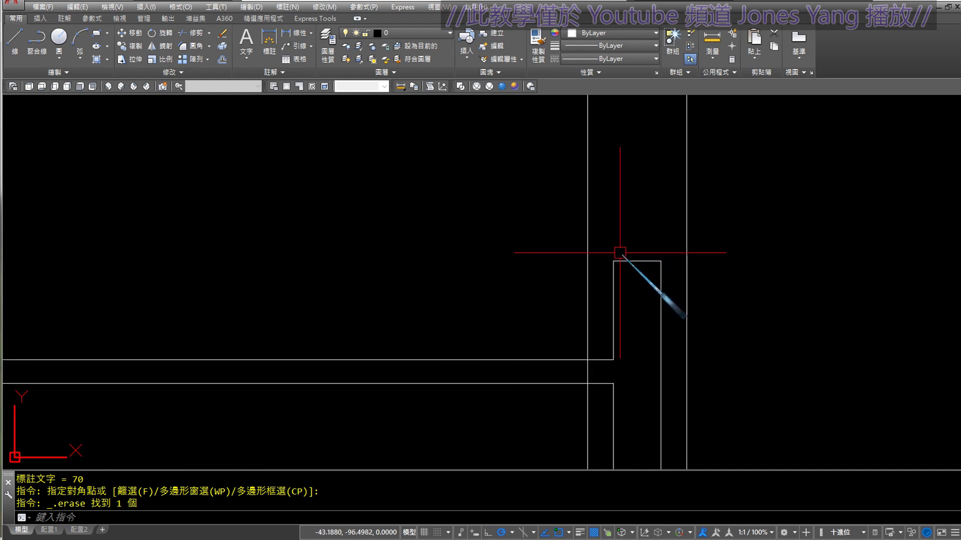
{"action": "left_click", "coordinate": [312, 33]}
{"action": "left_click", "coordinate": [310, 50]}
{"action": "key", "text": "Return"}
{"action": "left_click", "coordinate": [635, 260]}
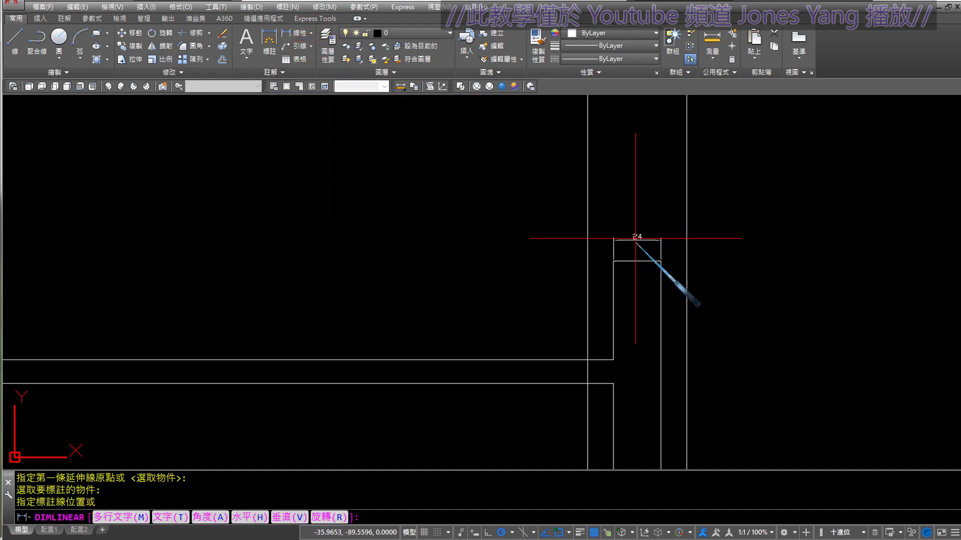
{"action": "scroll", "coordinate": [635, 223], "scroll_direction": "up", "scroll_amount": 4}
{"action": "scroll", "coordinate": [635, 224], "scroll_direction": "up", "scroll_amount": 1}
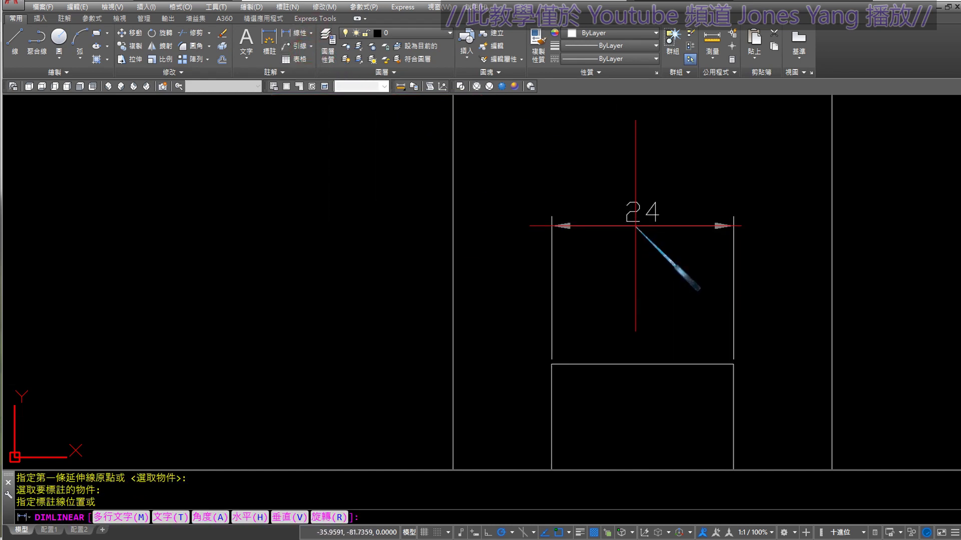
{"action": "key", "text": "Escape"}
{"action": "scroll", "coordinate": [634, 226], "scroll_direction": "down", "scroll_amount": 2}
{"action": "scroll", "coordinate": [629, 235], "scroll_direction": "down", "scroll_amount": 2}
{"action": "scroll", "coordinate": [626, 251], "scroll_direction": "down", "scroll_amount": 2}
{"action": "scroll", "coordinate": [608, 268], "scroll_direction": "down", "scroll_amount": 1}
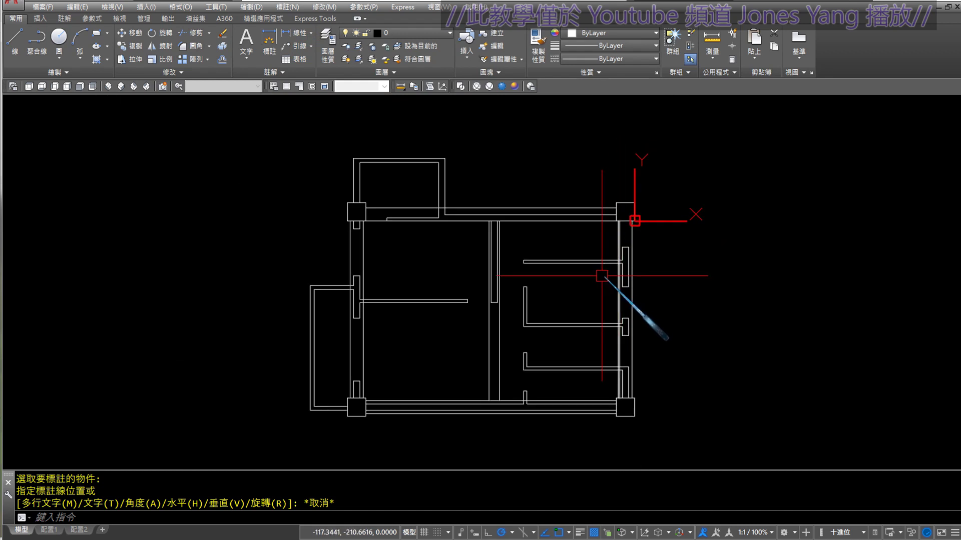
{"action": "middle_click_drag", "start_coordinate": [602, 276], "coordinate": [585, 268]}
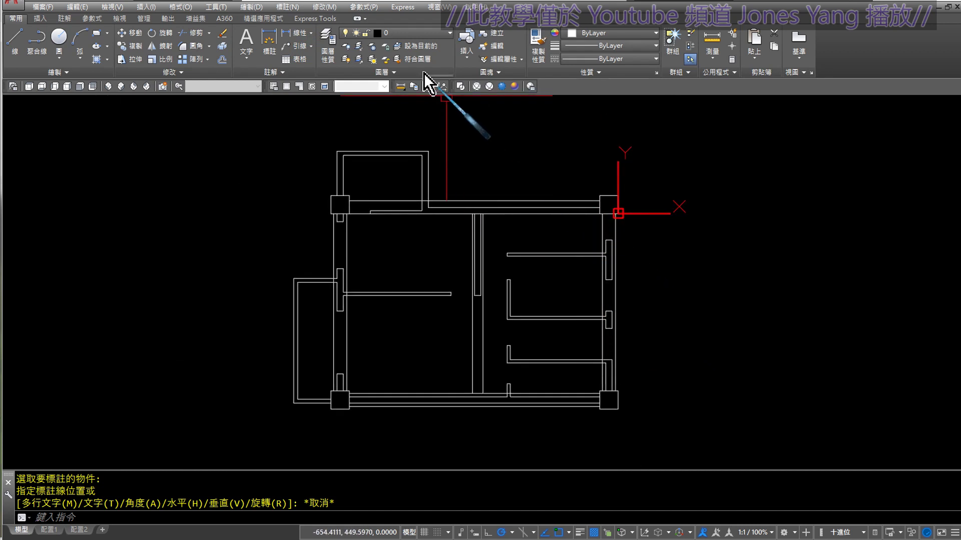
{"action": "left_click", "coordinate": [402, 33]}
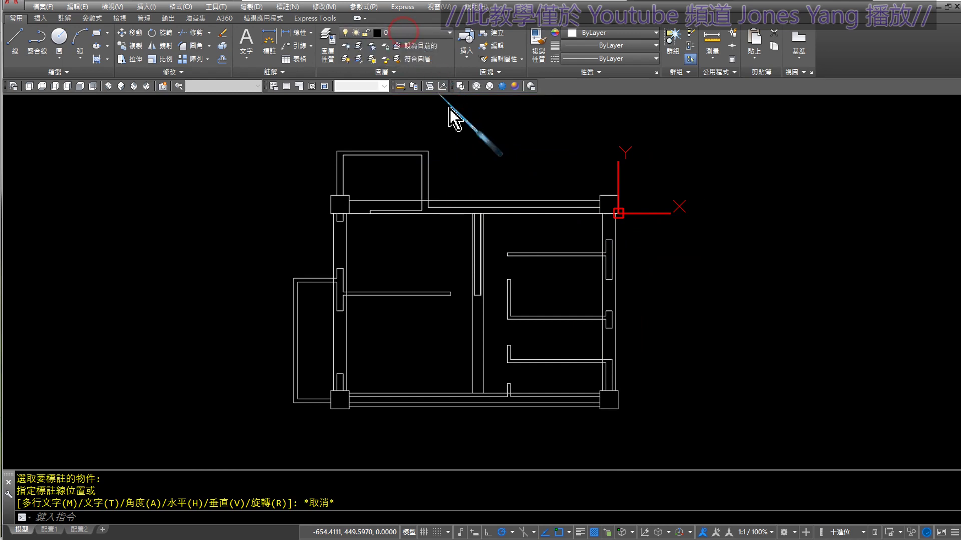
{"action": "middle_click", "coordinate": [490, 155]}
{"action": "middle_click", "coordinate": [491, 156]}
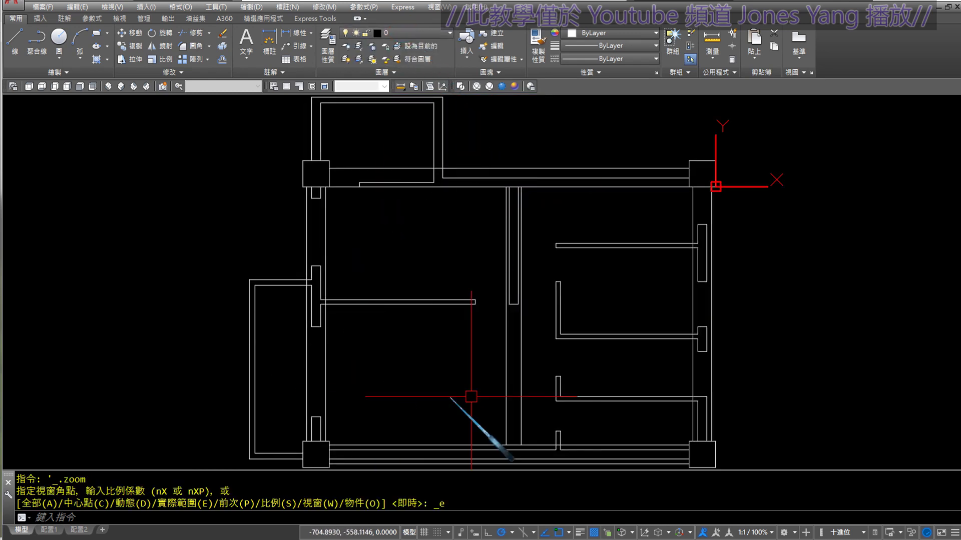
{"action": "scroll", "coordinate": [457, 235], "scroll_direction": "down", "scroll_amount": 2}
{"action": "middle_click_drag", "start_coordinate": [499, 150], "coordinate": [454, 166]}
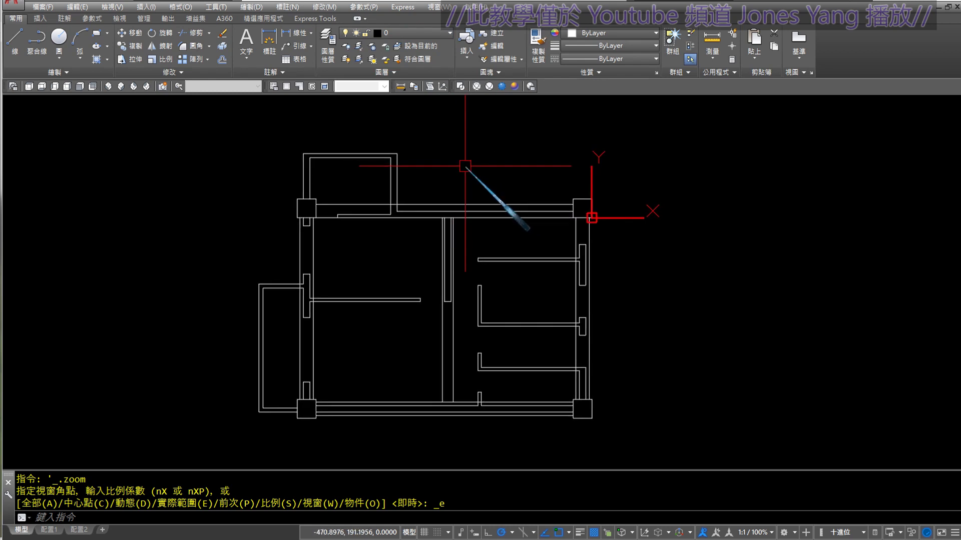
Choose Save (儲存) from the File menu to open the Save As dialog for Drawing2.
{"action": "left_click", "coordinate": [43, 7]}
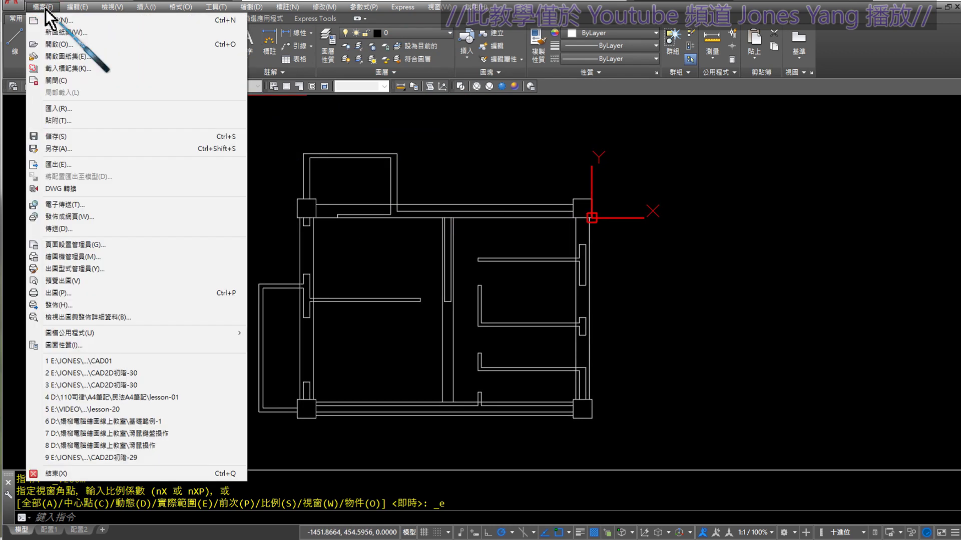
{"action": "left_click", "coordinate": [88, 137]}
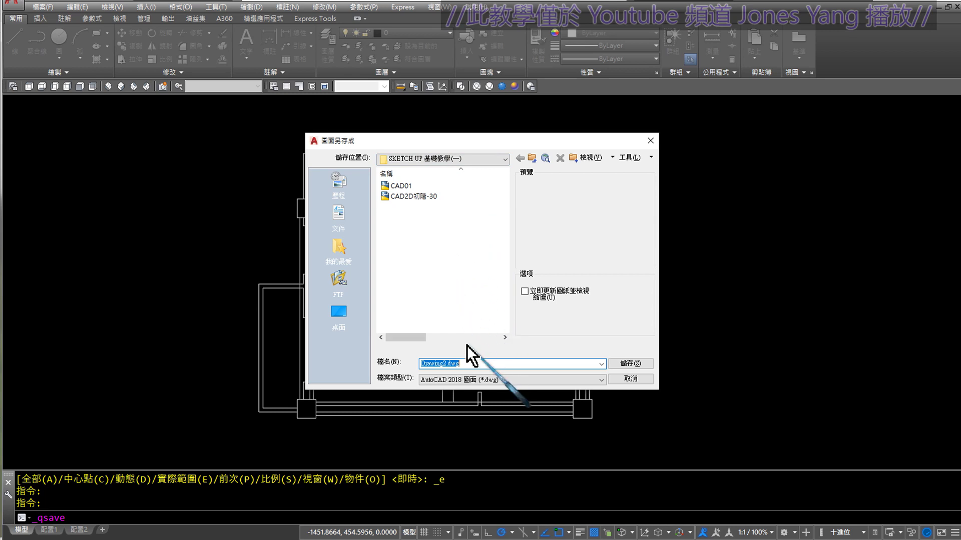
Save Drawing2 as CAD結構2D參考平面圖.dwg in AutoCAD 2013/LT2013 format.
{"action": "left_click", "coordinate": [475, 379]}
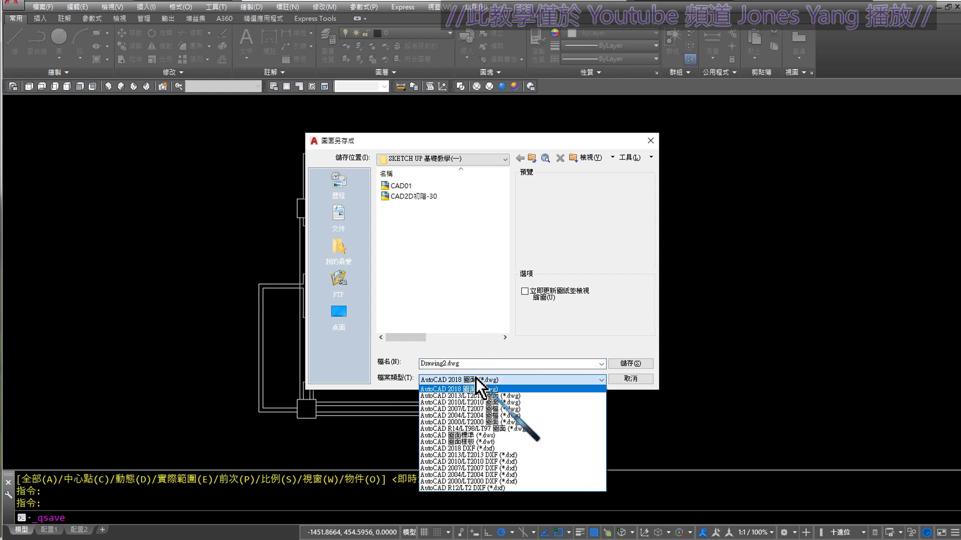
{"action": "left_click", "coordinate": [472, 396]}
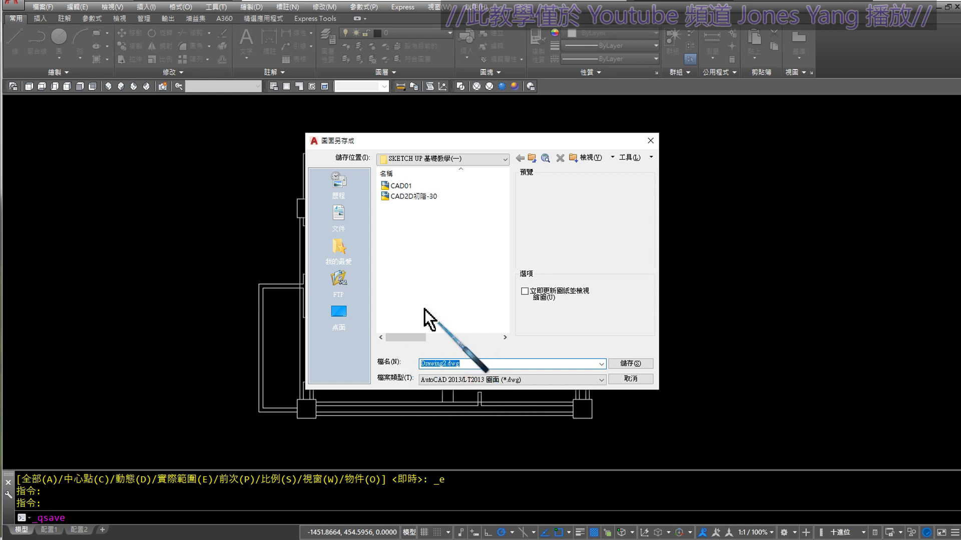
{"action": "type", "text": "CAD"}
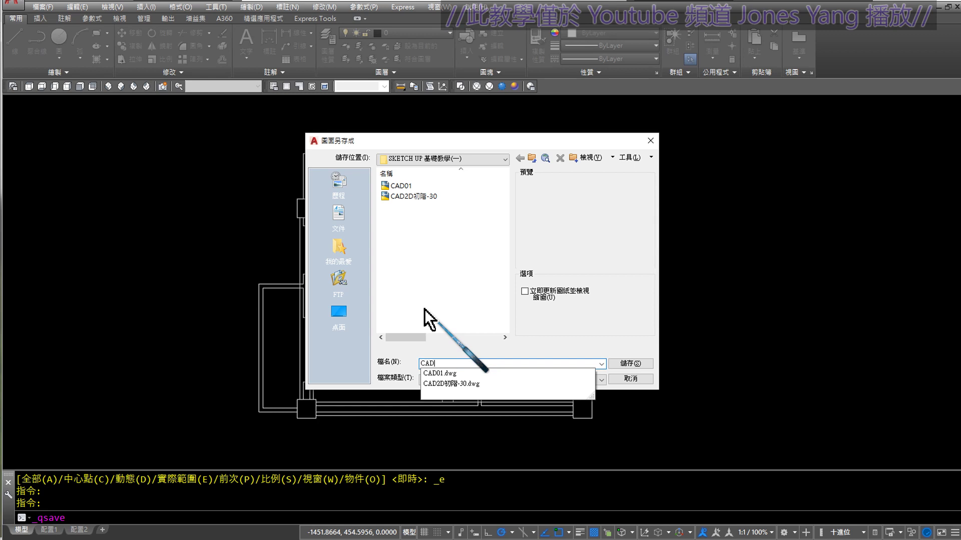
{"action": "type", "text": "結構"}
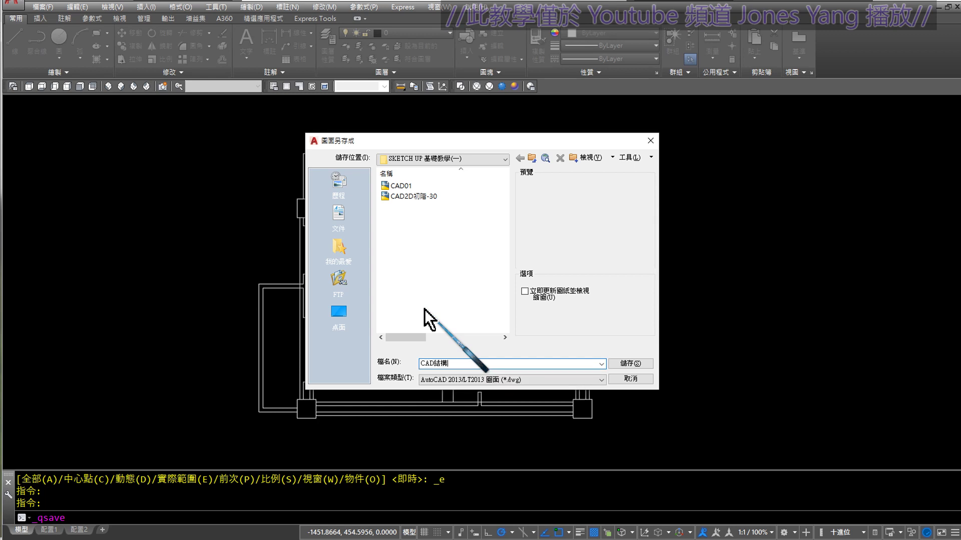
{"action": "type", "text": "2D參考"}
{"action": "type", "text": "平面"}
{"action": "type", "text": "圖"}
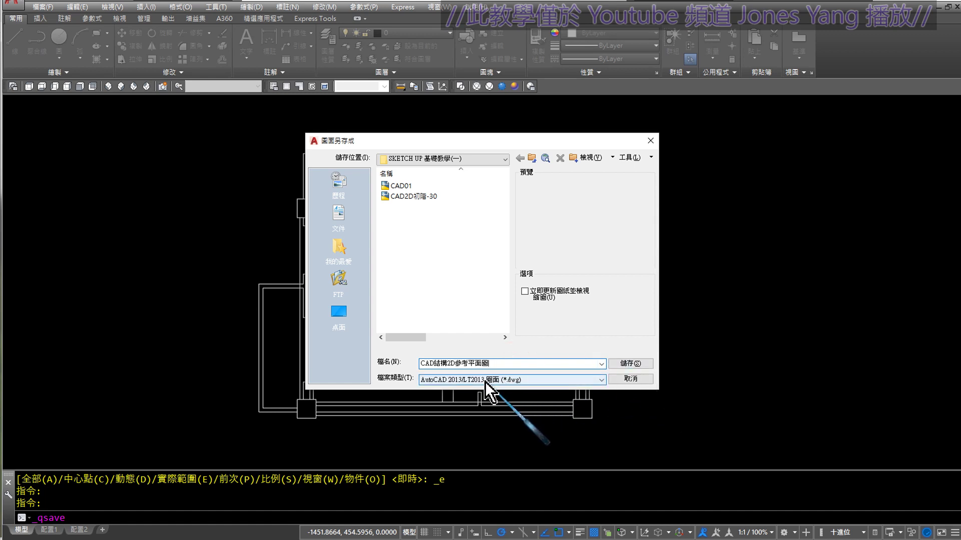
{"action": "left_click", "coordinate": [624, 366]}
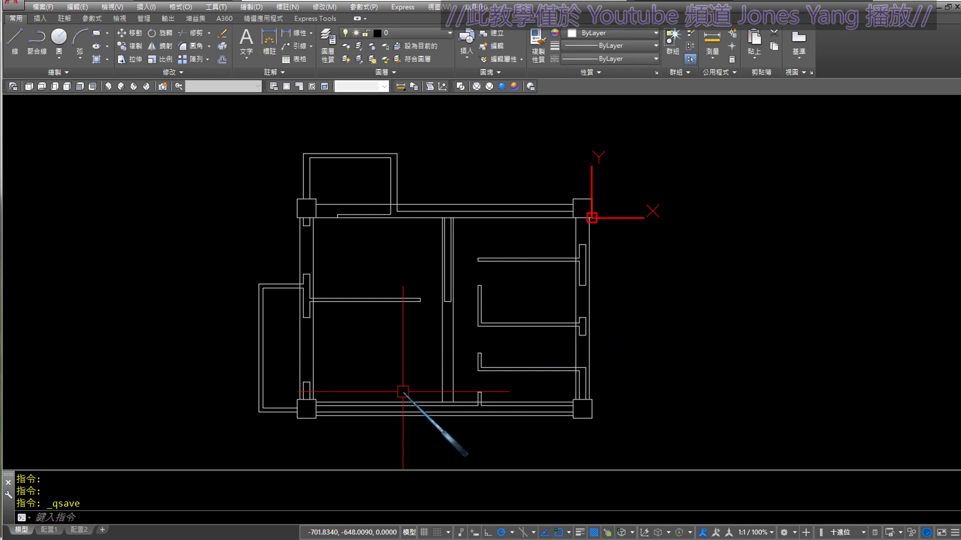
Review the notes' steps on moving lines to layer 0, centimetre units and saving as DWG.
{"action": "left_click", "coordinate": [336, 530]}
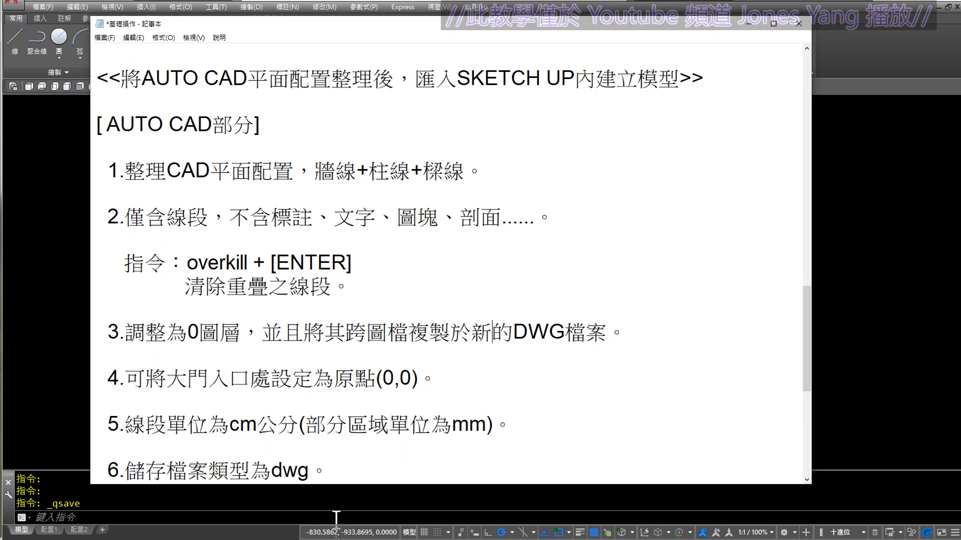
{"action": "left_click_drag", "start_coordinate": [130, 336], "coordinate": [245, 345]}
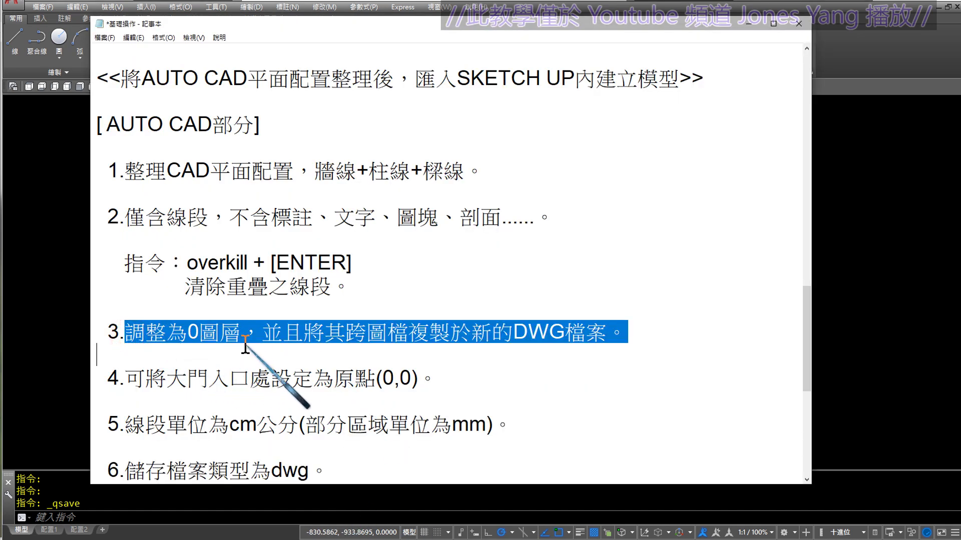
{"action": "left_click", "coordinate": [428, 335]}
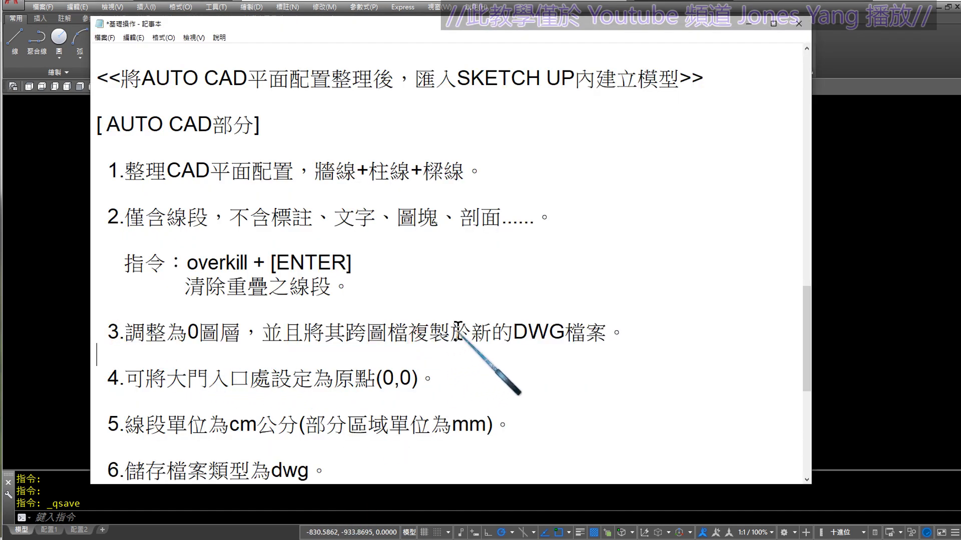
{"action": "scroll", "coordinate": [326, 380], "scroll_direction": "down", "scroll_amount": 1}
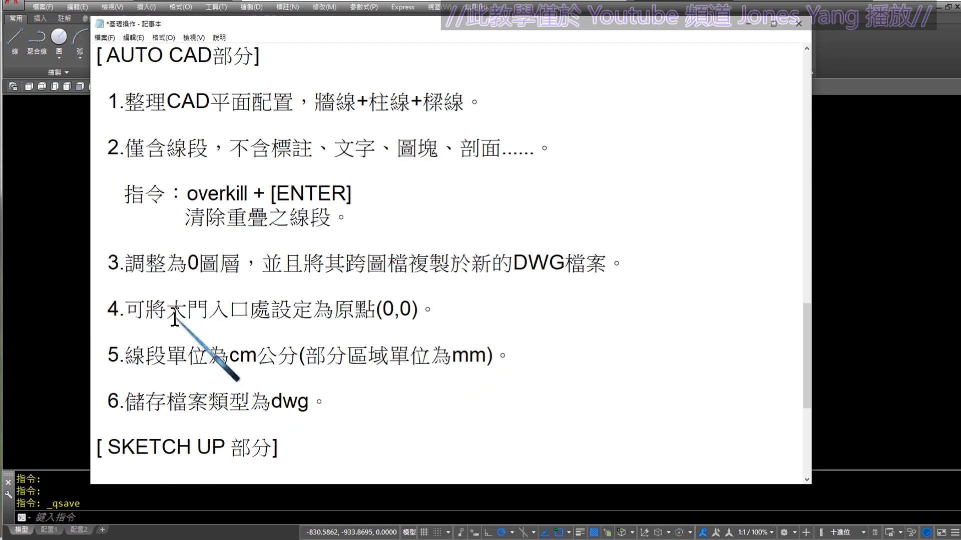
{"action": "left_click_drag", "start_coordinate": [167, 309], "coordinate": [386, 326]}
{"action": "left_click_drag", "start_coordinate": [145, 356], "coordinate": [289, 361]}
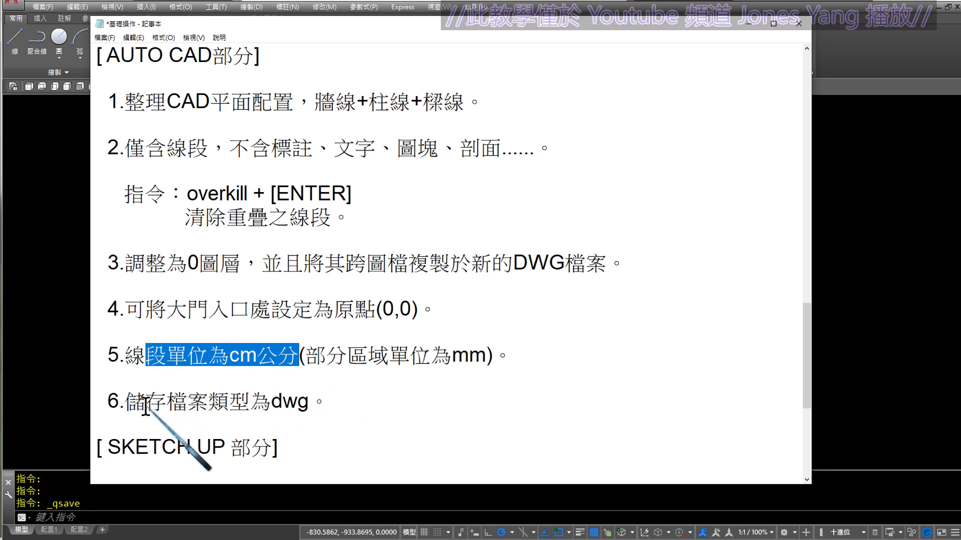
{"action": "left_click_drag", "start_coordinate": [144, 403], "coordinate": [346, 409]}
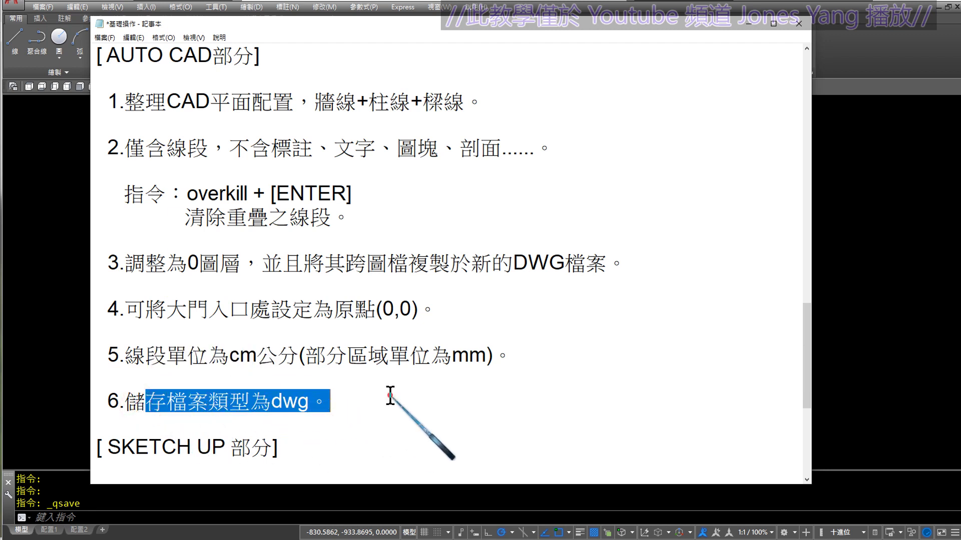
{"action": "left_click", "coordinate": [388, 392]}
{"action": "mouse_move", "coordinate": [108, 99]}
{"action": "left_mouse_down"}
{"action": "mouse_move", "coordinate": [332, 257]}
{"action": "mouse_move", "coordinate": [350, 386]}
{"action": "left_mouse_up"}
{"action": "left_click", "coordinate": [368, 403]}
Scroll to the SKETCH UP section and highlight step 1's layers 01-CAD 2D through 13-結構樑.
{"action": "scroll", "coordinate": [360, 387], "scroll_direction": "down", "scroll_amount": 1}
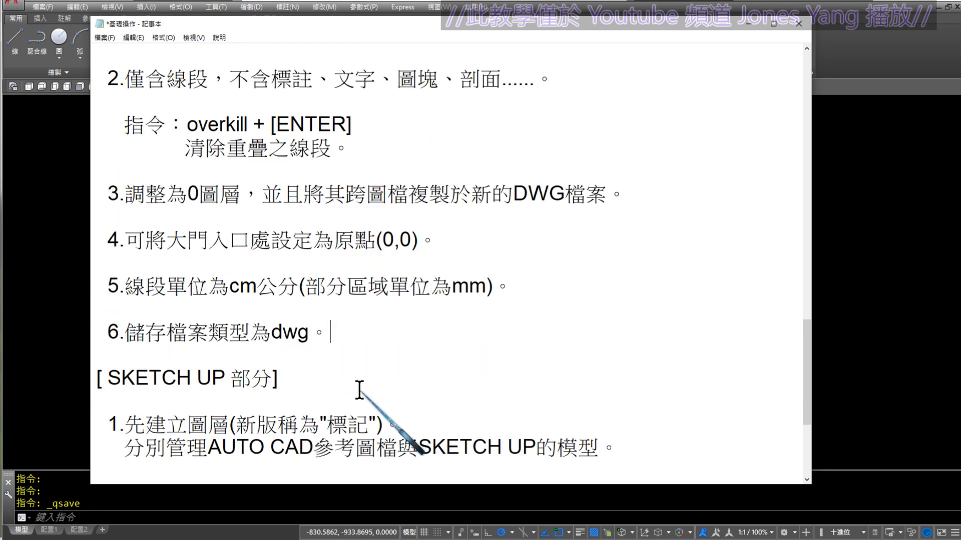
{"action": "scroll", "coordinate": [360, 388], "scroll_direction": "down", "scroll_amount": 2}
{"action": "scroll", "coordinate": [356, 386], "scroll_direction": "down", "scroll_amount": 1}
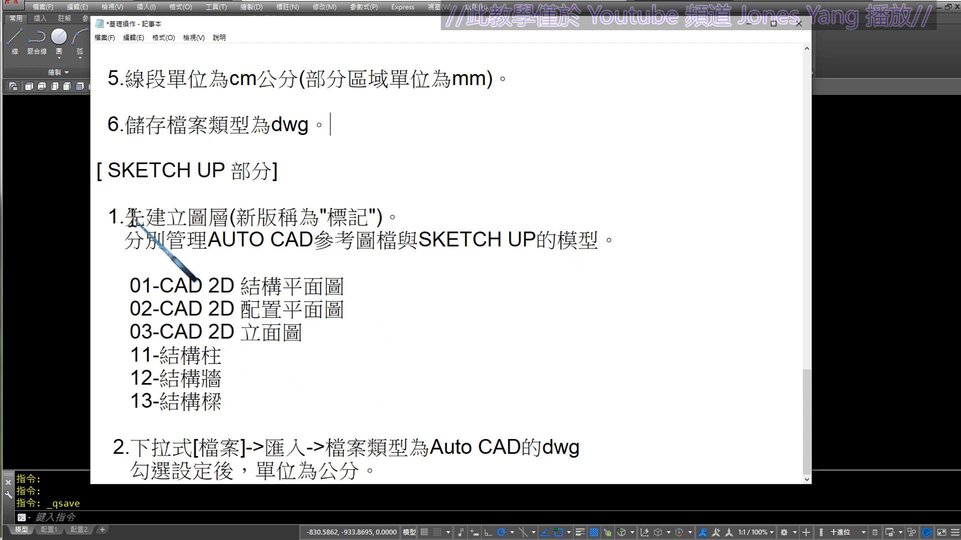
{"action": "left_click_drag", "start_coordinate": [124, 216], "coordinate": [279, 410]}
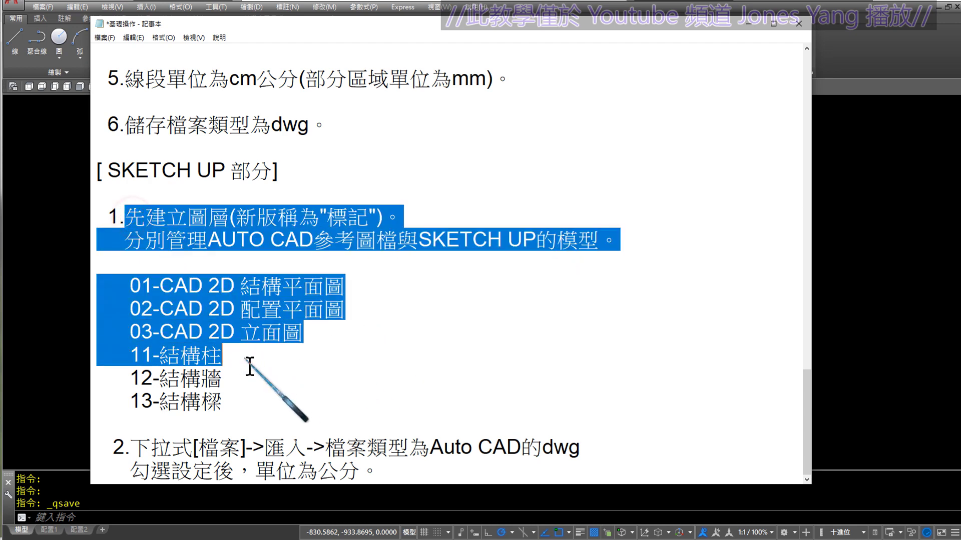
{"action": "left_click", "coordinate": [279, 410]}
{"action": "left_click_drag", "start_coordinate": [103, 216], "coordinate": [255, 403]}
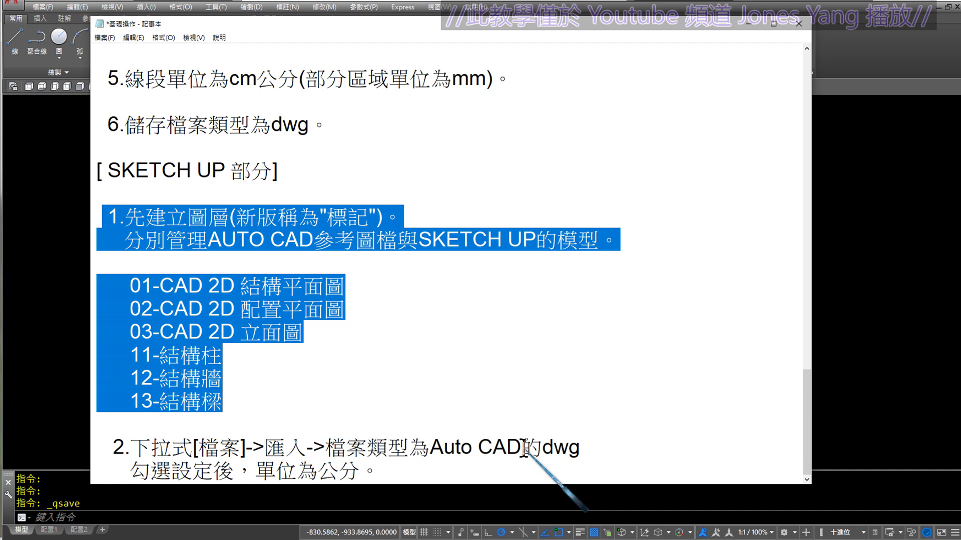
Bring the AutoCAD floor plan in front of the notes, nudge the view, and save the drawing.
{"action": "left_click", "coordinate": [877, 305]}
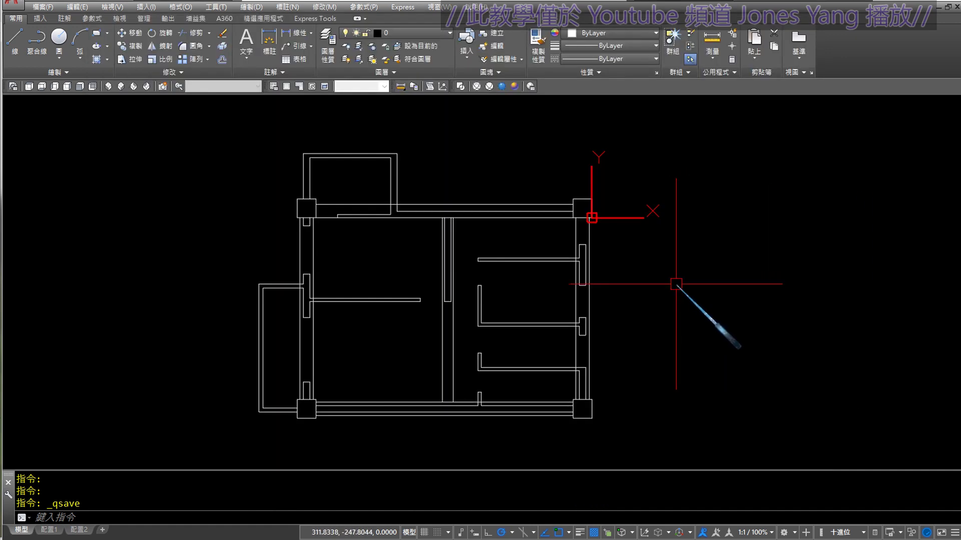
{"action": "middle_click_drag", "start_coordinate": [642, 281], "coordinate": [611, 282]}
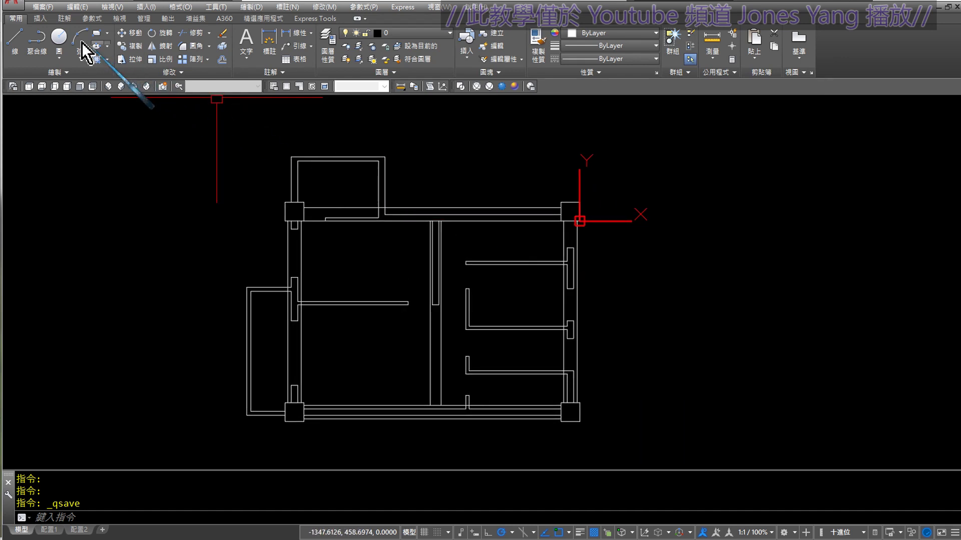
{"action": "left_click", "coordinate": [42, 7]}
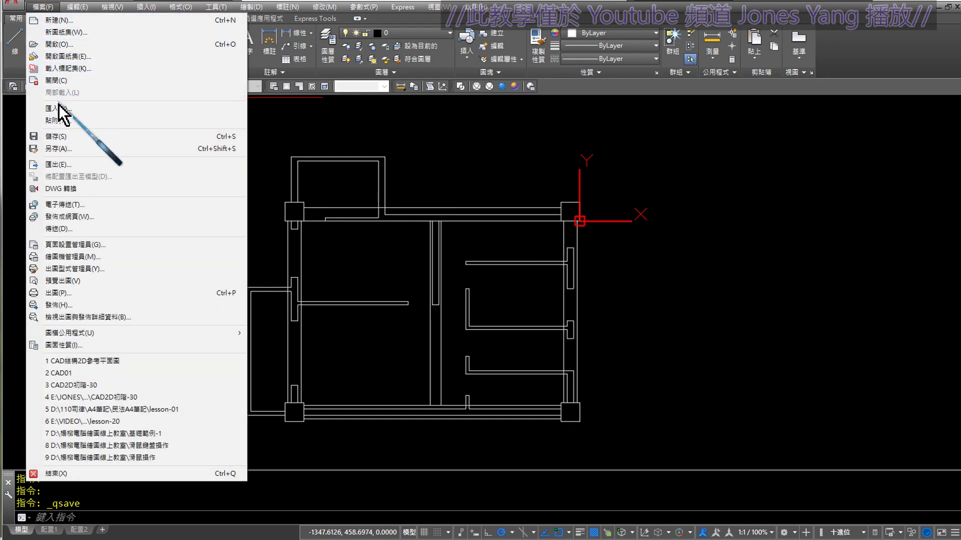
{"action": "left_click", "coordinate": [185, 214]}
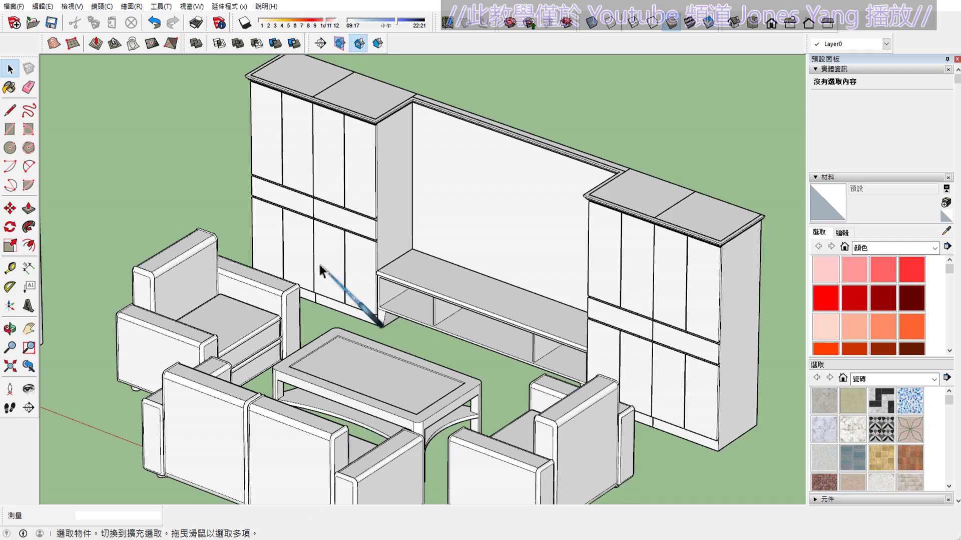
{"action": "scroll", "coordinate": [322, 267], "scroll_direction": "down", "scroll_amount": 2}
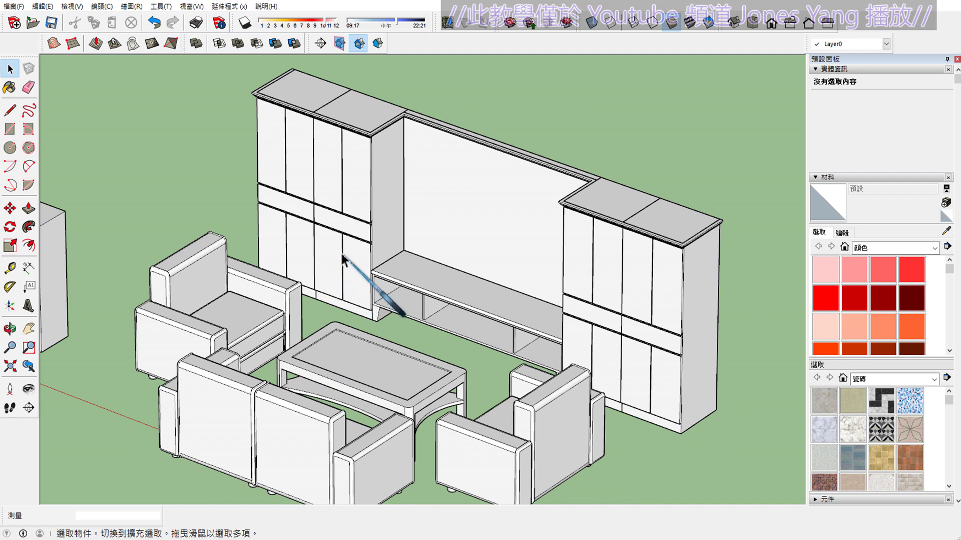
Save the living-room furniture model and start a blank new SketchUp model.
{"action": "scroll", "coordinate": [361, 281], "scroll_direction": "down", "scroll_amount": 3}
{"action": "mouse_move", "coordinate": [430, 320]}
{"action": "middle_mouse_down"}
{"action": "mouse_move", "coordinate": [441, 302]}
{"action": "mouse_move", "coordinate": [445, 310]}
{"action": "mouse_move", "coordinate": [439, 257]}
{"action": "middle_mouse_up"}
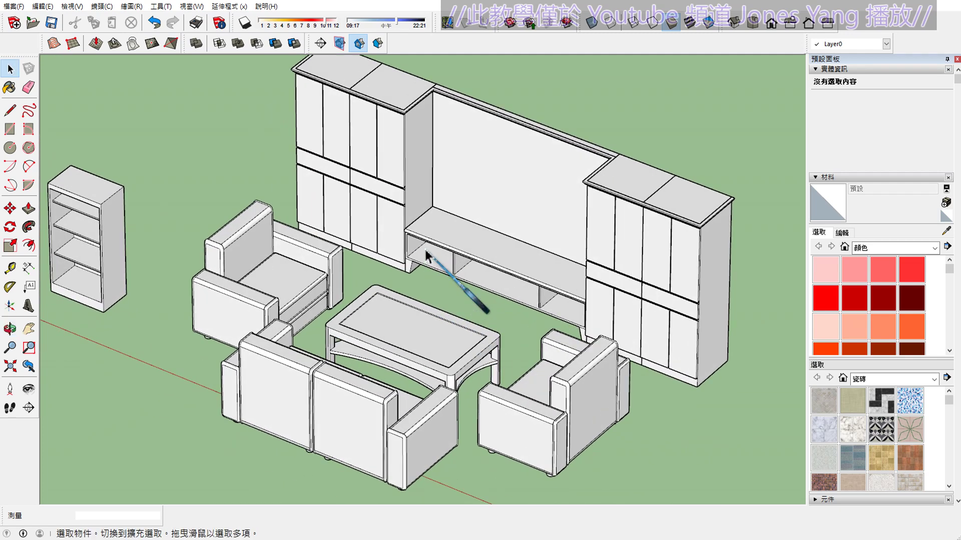
{"action": "left_click", "coordinate": [46, 24]}
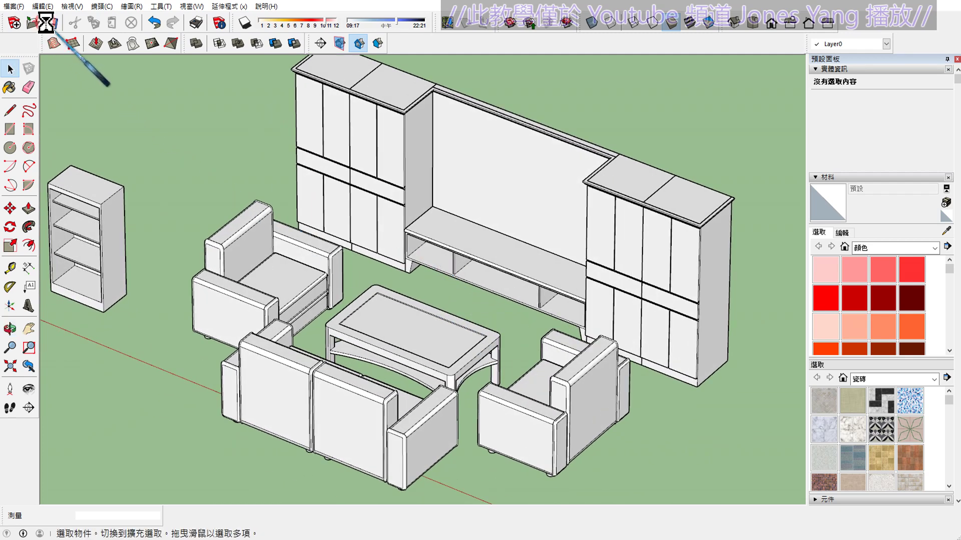
{"action": "left_click", "coordinate": [13, 6]}
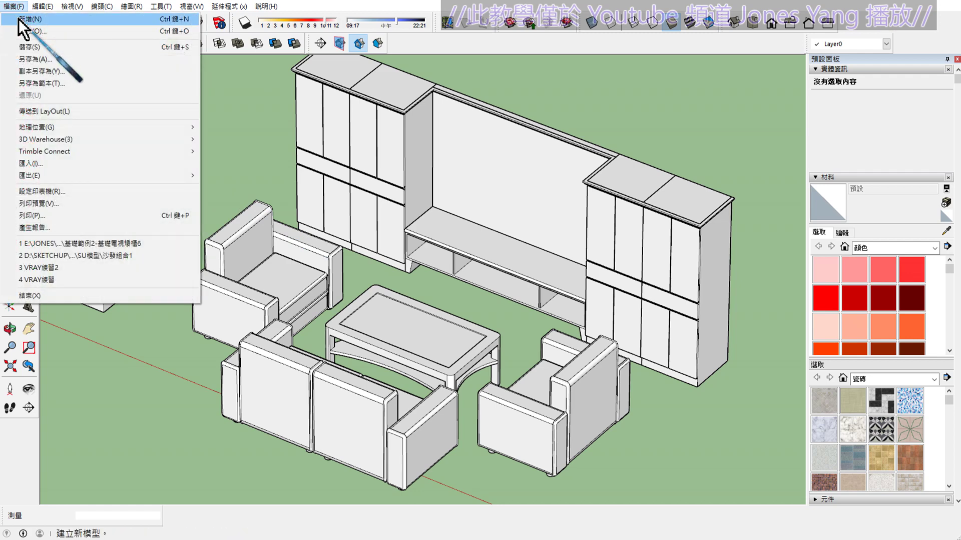
{"action": "left_click", "coordinate": [19, 20]}
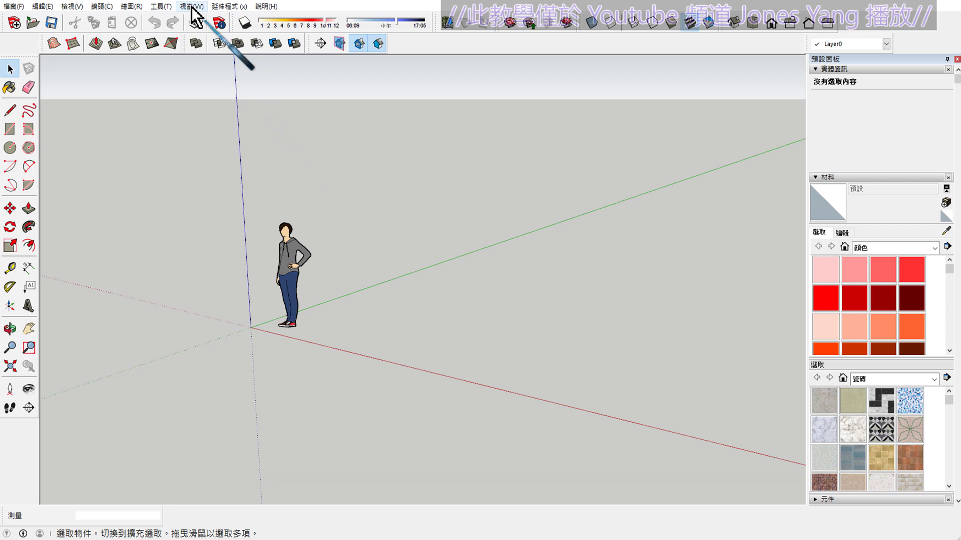
In Model Info > Units, use Decimal format, Centimeters, and 0.0cm length precision.
{"action": "left_click", "coordinate": [161, 7]}
{"action": "mouse_move", "coordinate": [191, 6]}
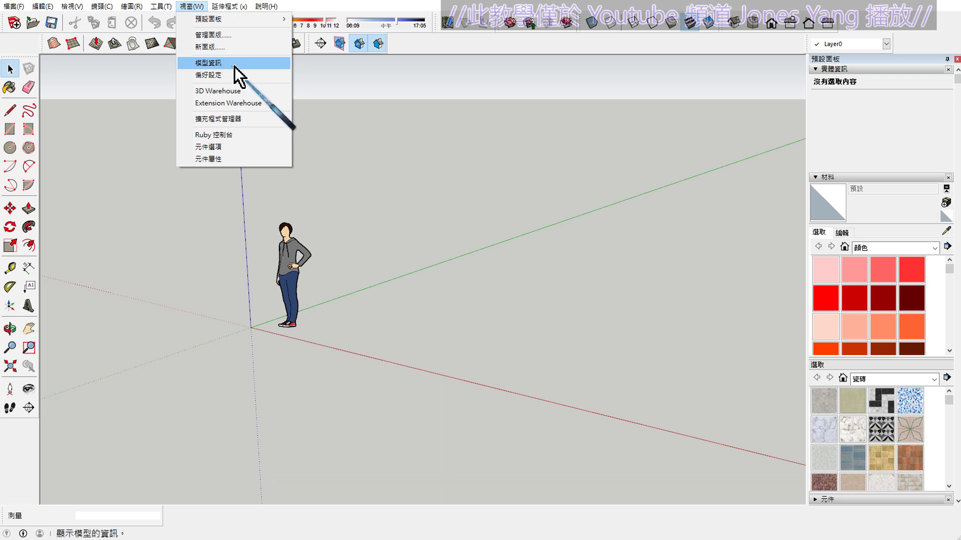
{"action": "left_click", "coordinate": [233, 64]}
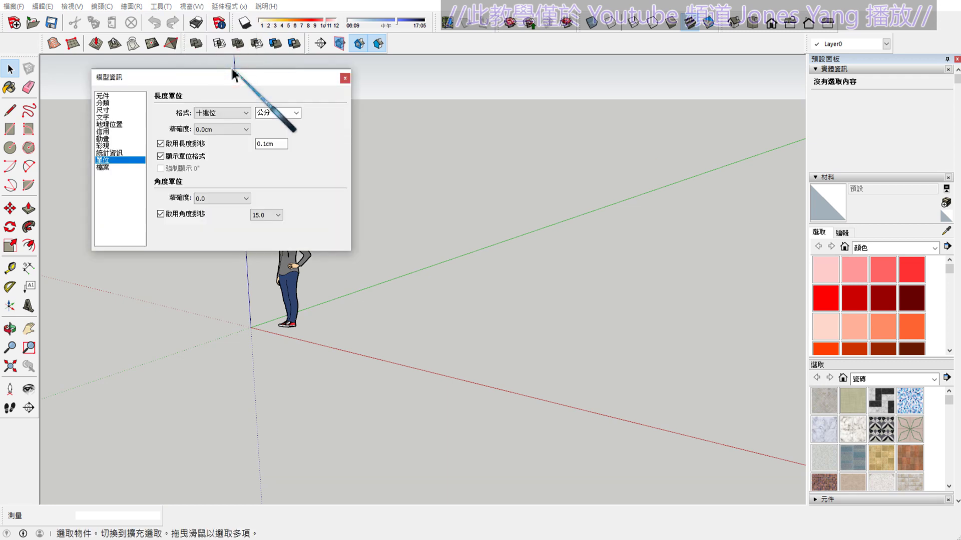
{"action": "left_click", "coordinate": [104, 117]}
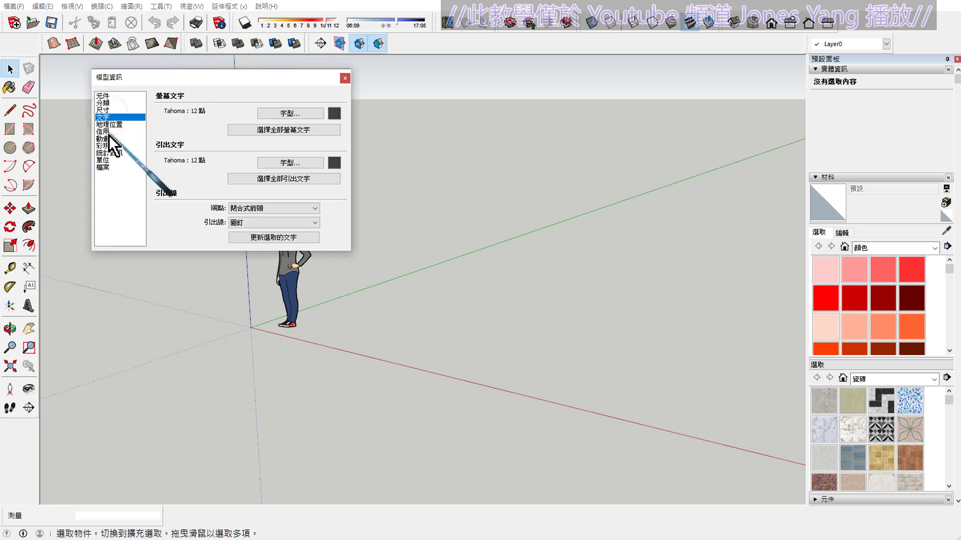
{"action": "left_click", "coordinate": [106, 160]}
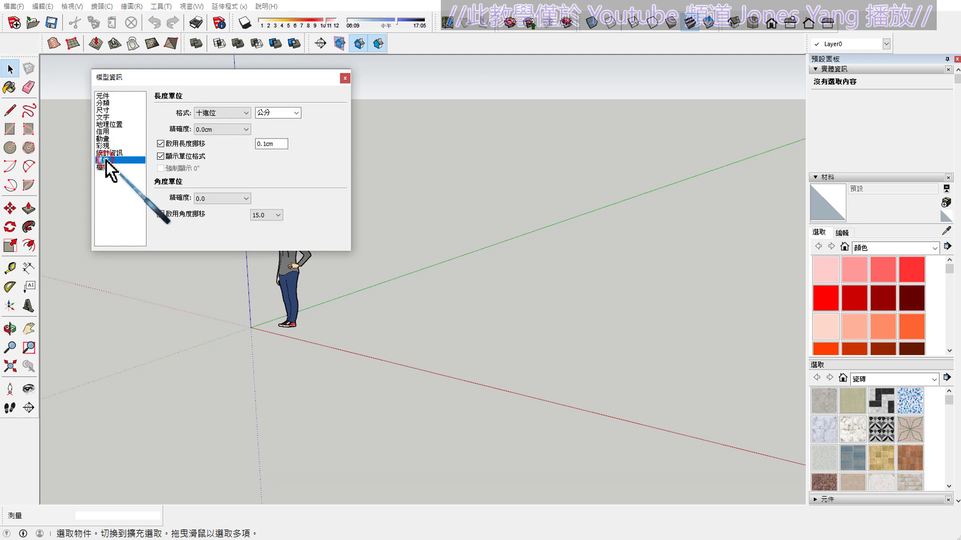
{"action": "left_click", "coordinate": [208, 113]}
{"action": "left_click", "coordinate": [216, 124]}
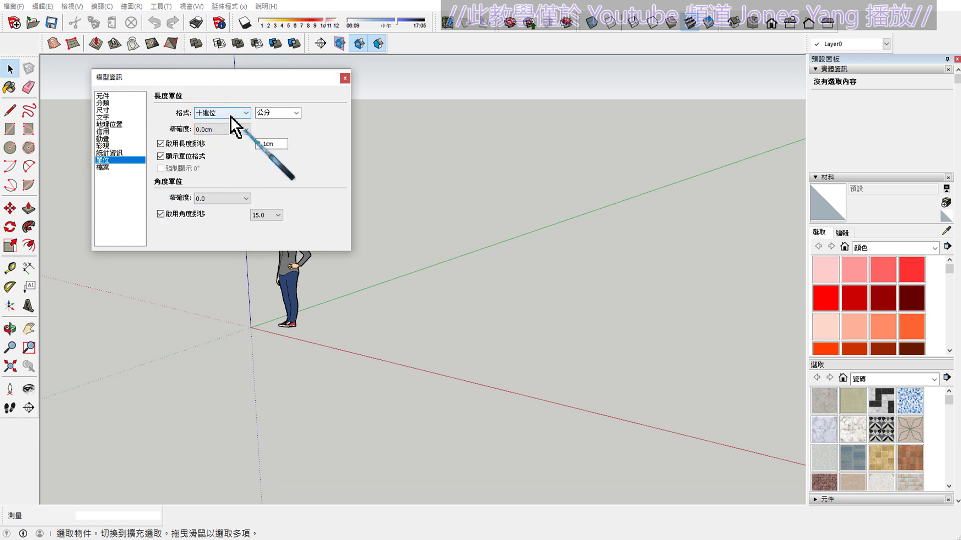
{"action": "left_click", "coordinate": [221, 130]}
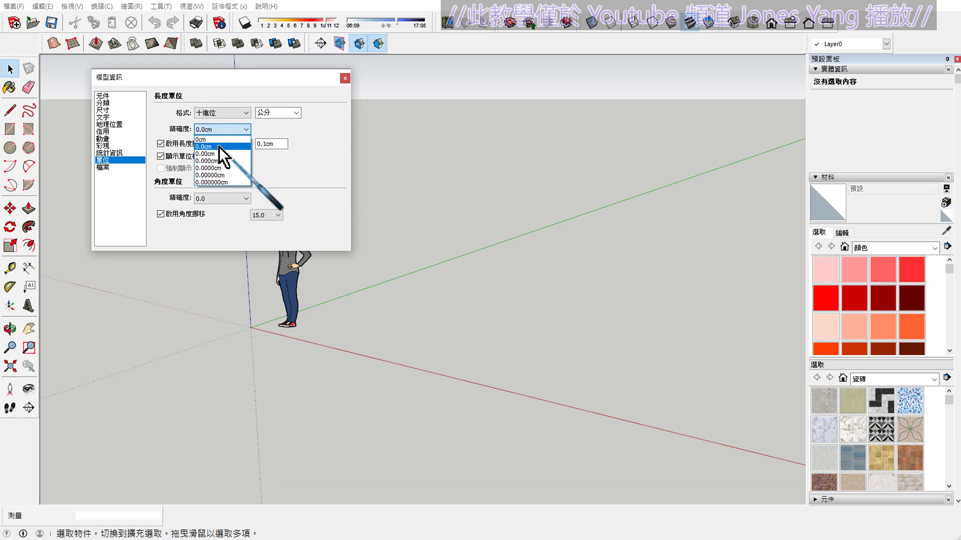
{"action": "left_click", "coordinate": [218, 146]}
{"action": "left_click", "coordinate": [297, 114]}
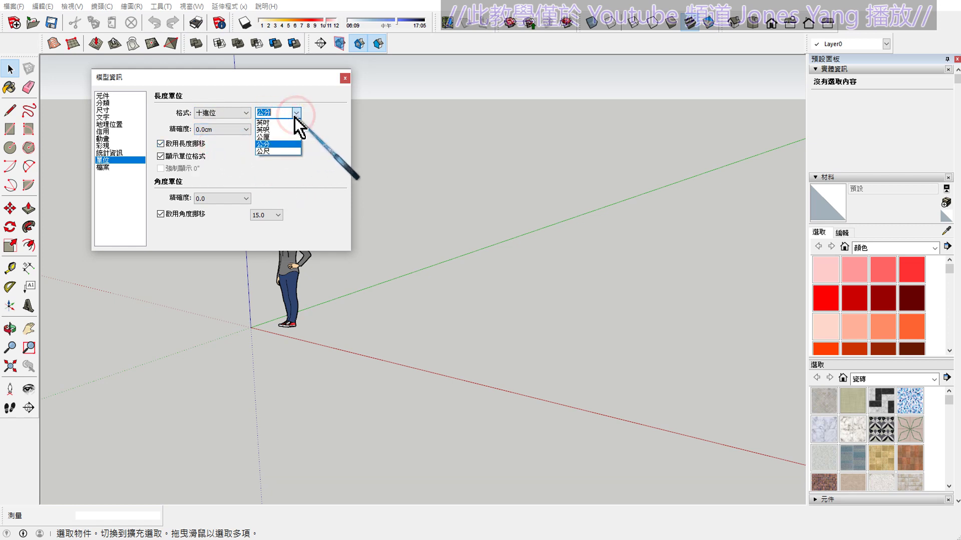
{"action": "left_click", "coordinate": [277, 145]}
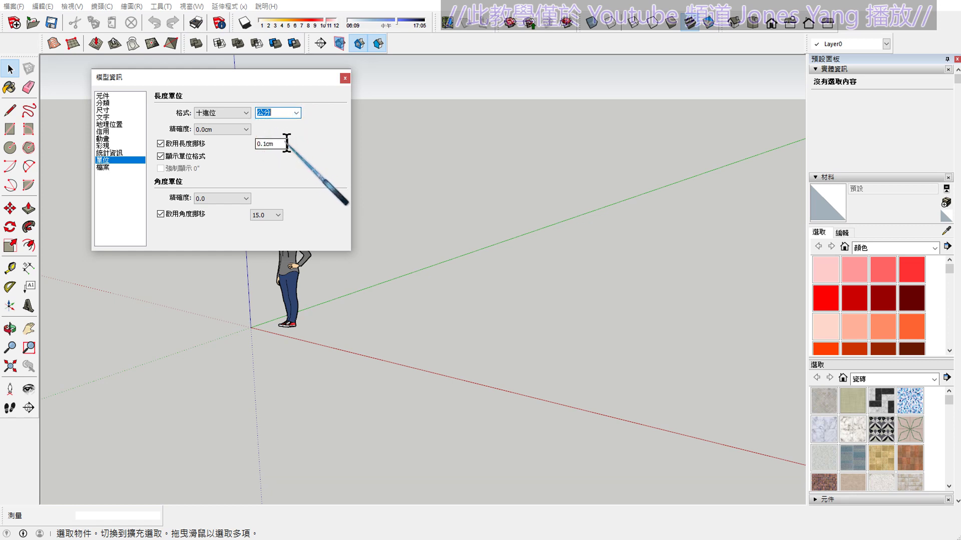
{"action": "left_click_drag", "start_coordinate": [257, 77], "coordinate": [481, 112]}
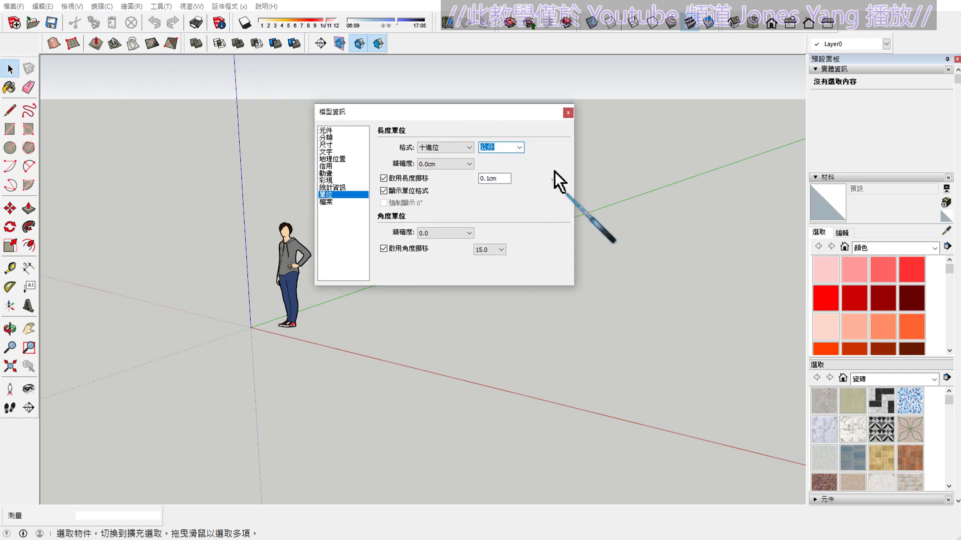
{"action": "left_click", "coordinate": [505, 203]}
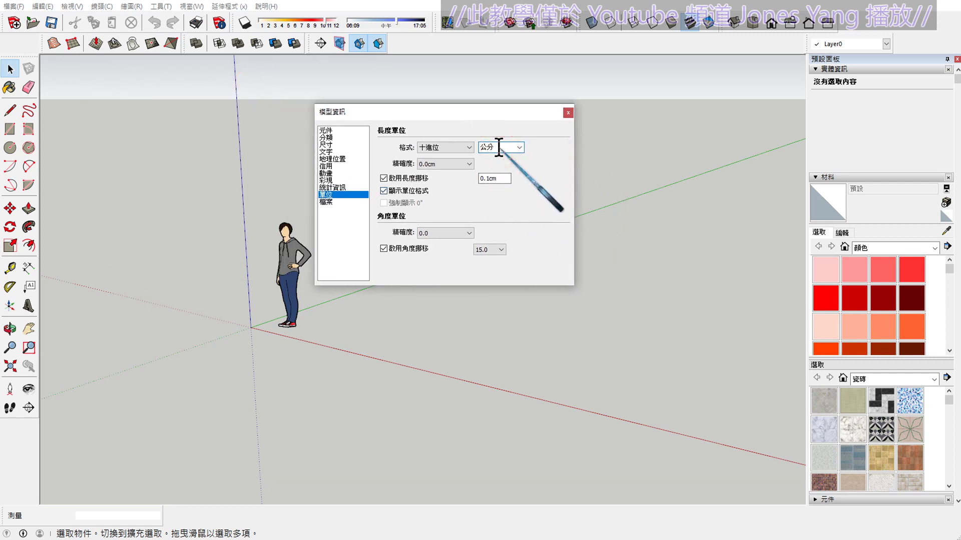
{"action": "left_click", "coordinate": [567, 113]}
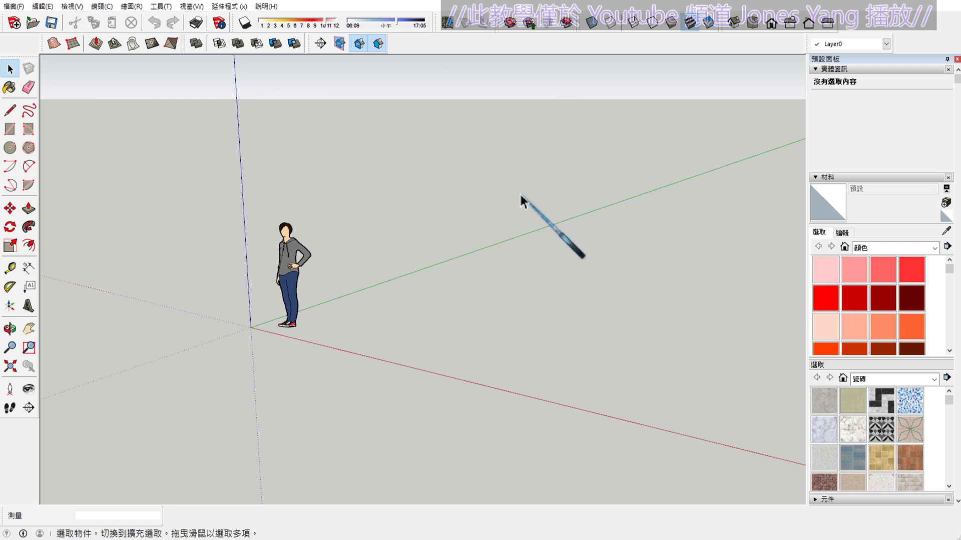
Zoom and orbit the empty model's view around the origin and figure.
{"action": "middle_click_drag", "start_coordinate": [392, 182], "coordinate": [423, 208]}
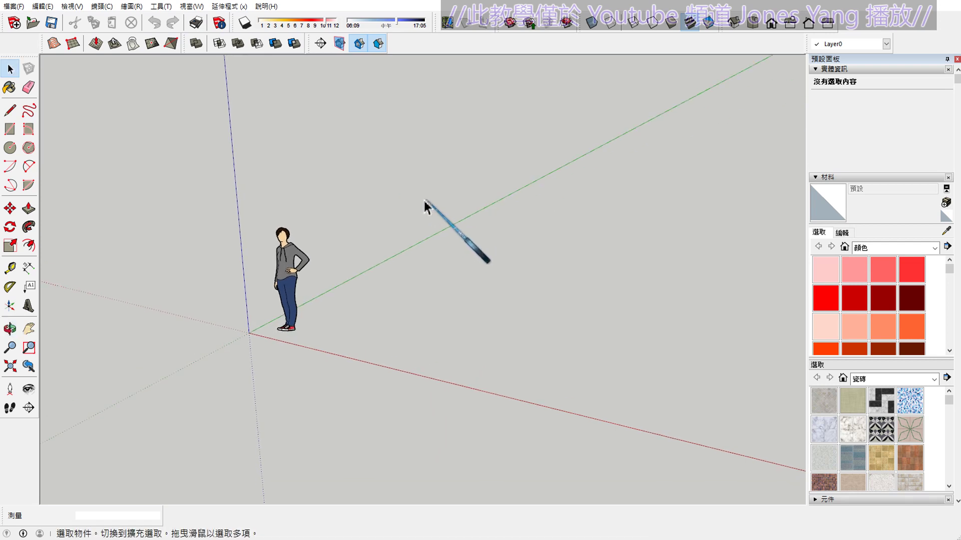
{"action": "scroll", "coordinate": [423, 203], "scroll_direction": "down", "scroll_amount": 2}
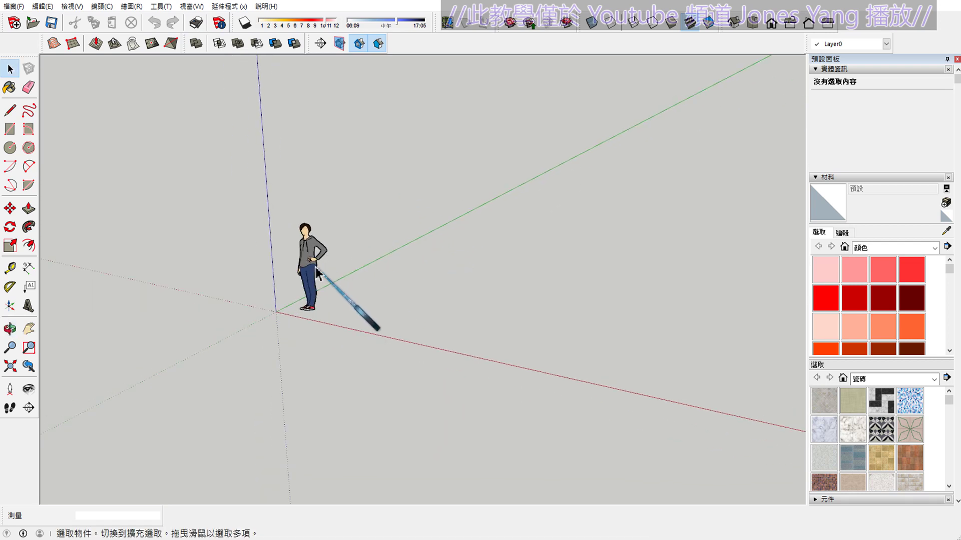
{"action": "middle_click_drag", "start_coordinate": [392, 266], "coordinate": [418, 288]}
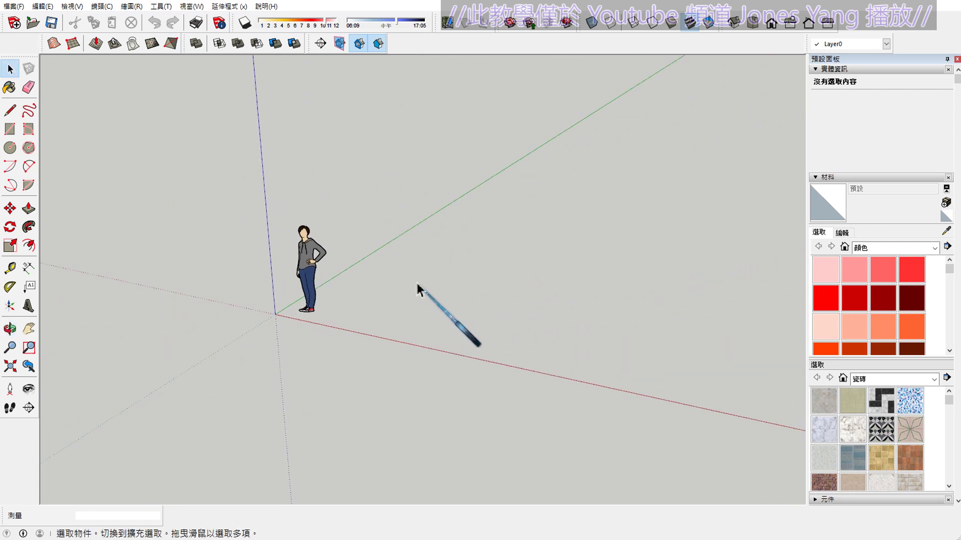
{"action": "scroll", "coordinate": [386, 293], "scroll_direction": "down", "scroll_amount": 3}
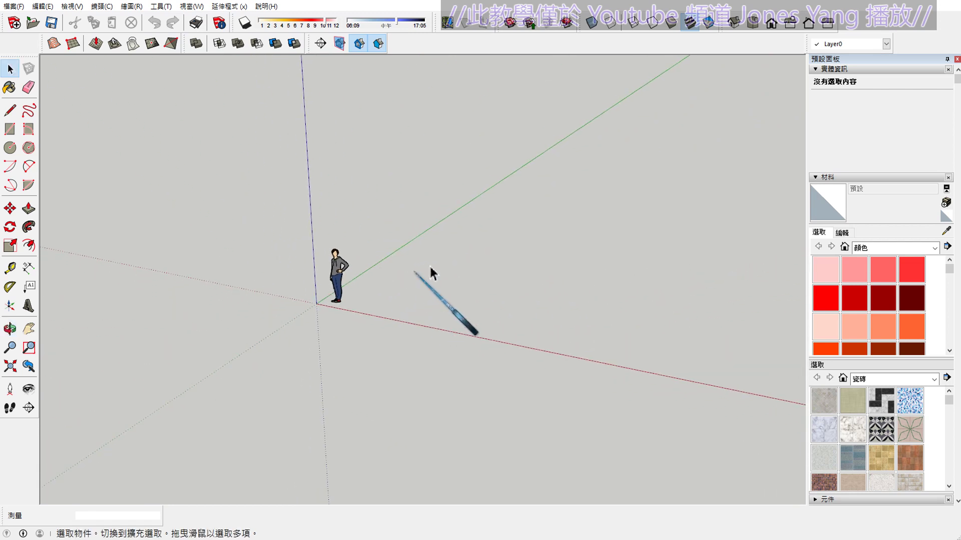
{"action": "middle_click_drag", "start_coordinate": [431, 272], "coordinate": [278, 293]}
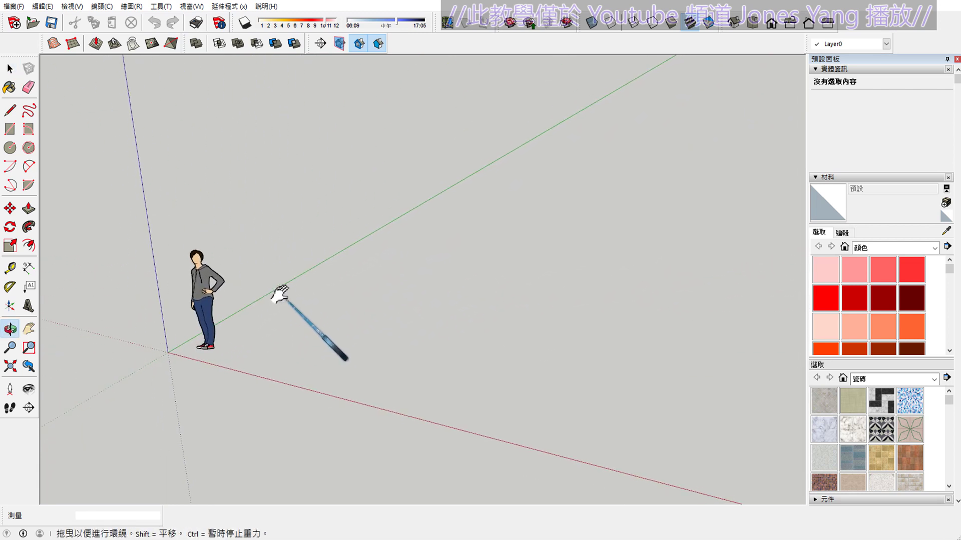
Switch to the Notepad notes and highlight step 2 about importing the AutoCAD dwg.
{"action": "left_click", "coordinate": [13, 7]}
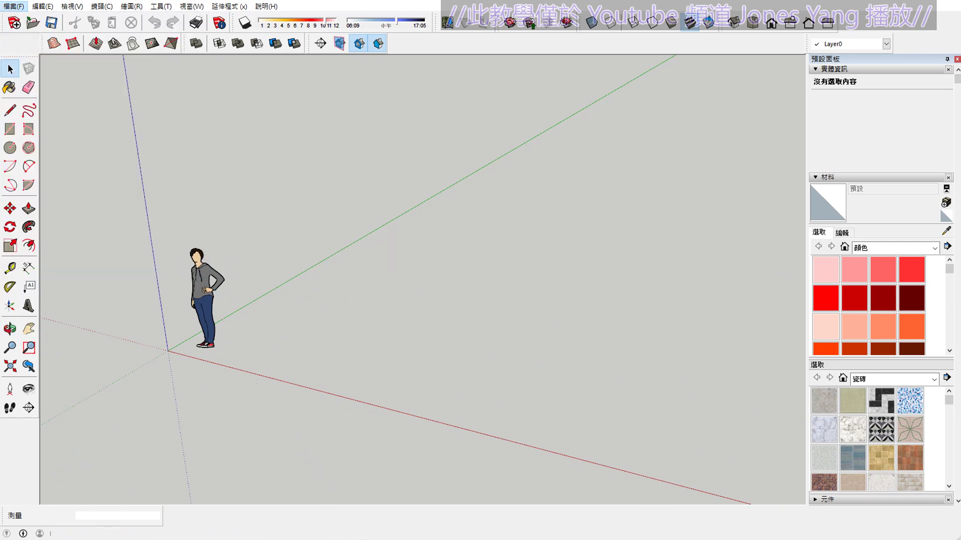
{"action": "key", "text": "alt+Tab"}
{"action": "left_click_drag", "start_coordinate": [131, 447], "coordinate": [381, 472]}
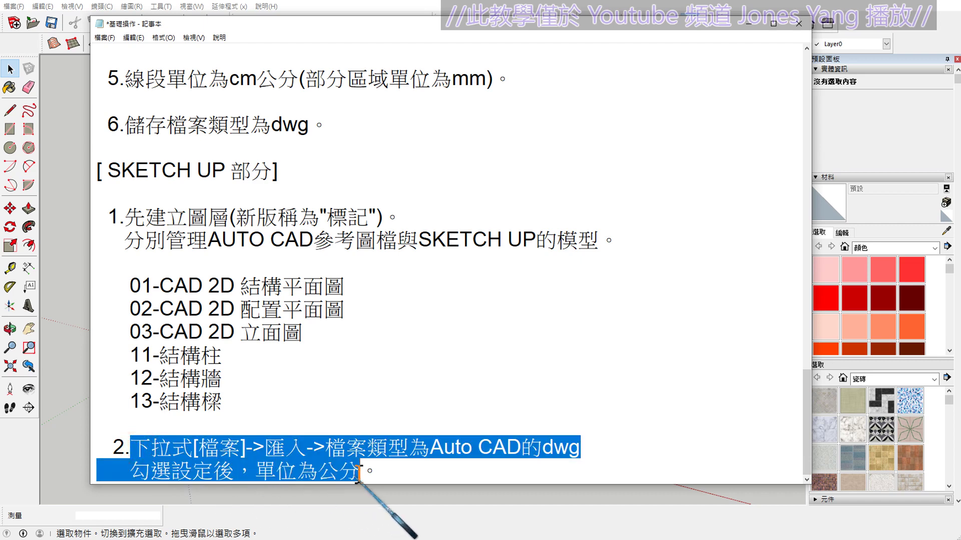
Highlight the import instructions and the six planned layer names in the notes.
{"action": "left_click", "coordinate": [357, 453]}
{"action": "left_click_drag", "start_coordinate": [133, 446], "coordinate": [351, 436]}
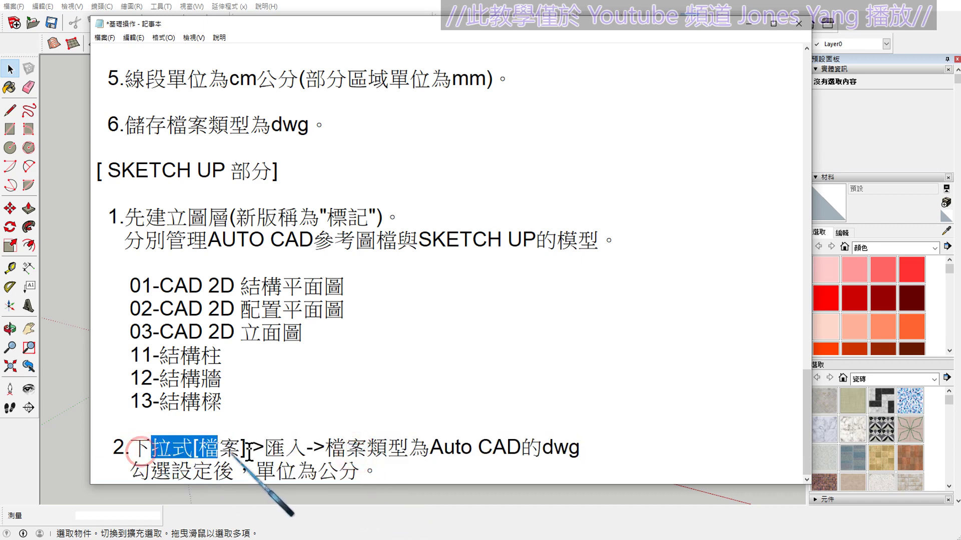
{"action": "left_click_drag", "start_coordinate": [122, 270], "coordinate": [281, 405]}
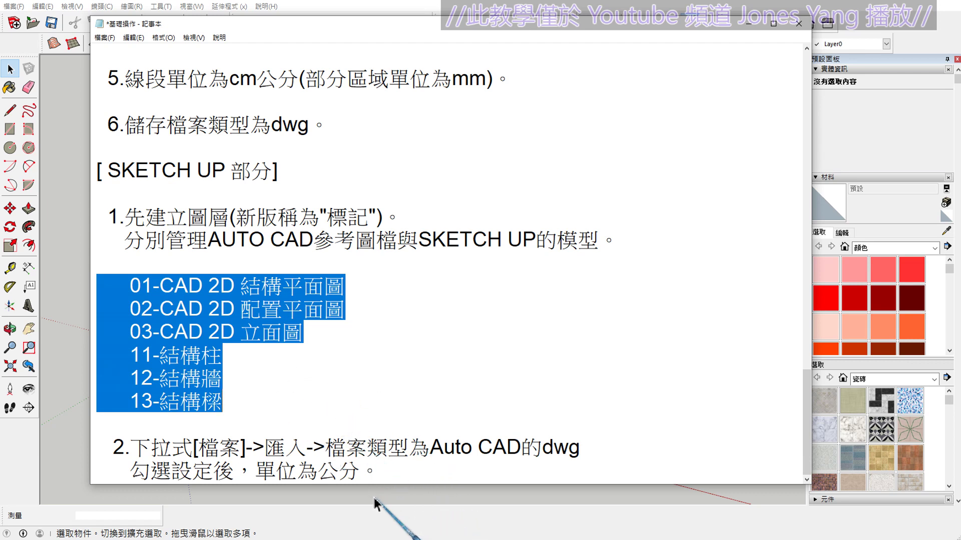
{"action": "left_click", "coordinate": [298, 355]}
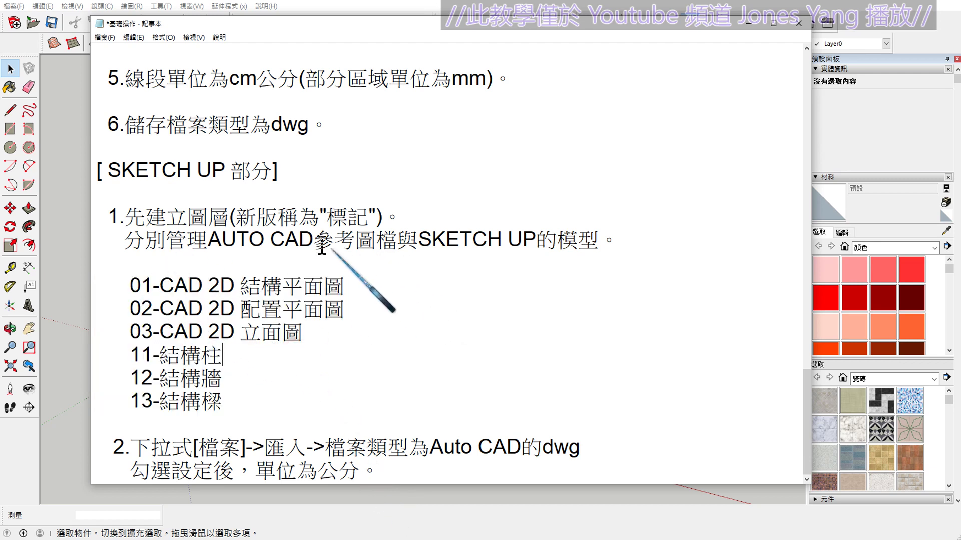
{"action": "left_click_drag", "start_coordinate": [328, 218], "coordinate": [368, 218]}
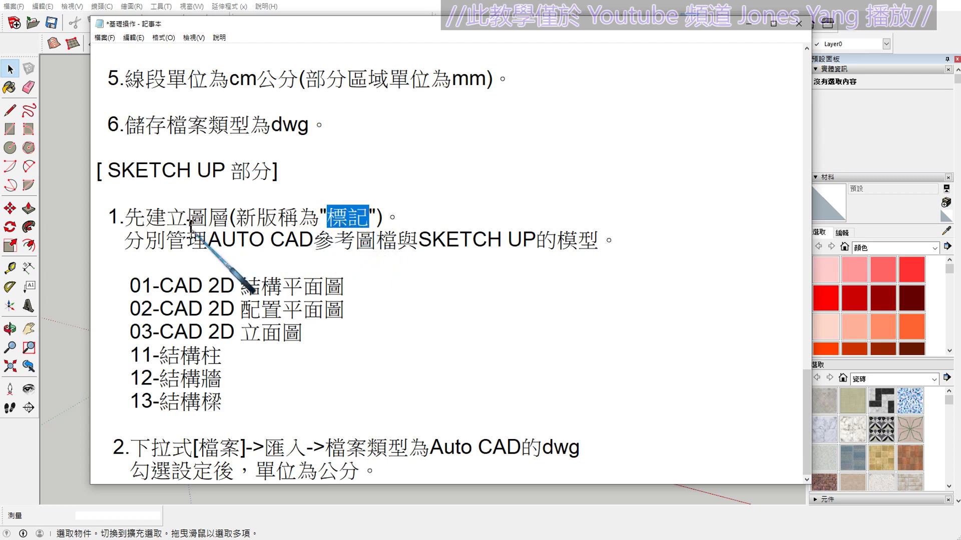
{"action": "left_click_drag", "start_coordinate": [188, 218], "coordinate": [223, 219]}
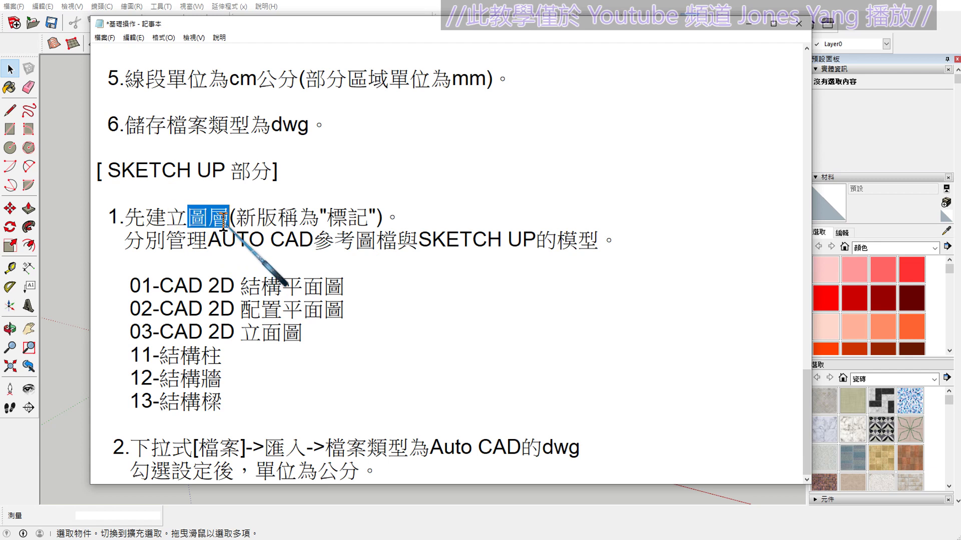
{"action": "left_click", "coordinate": [231, 264]}
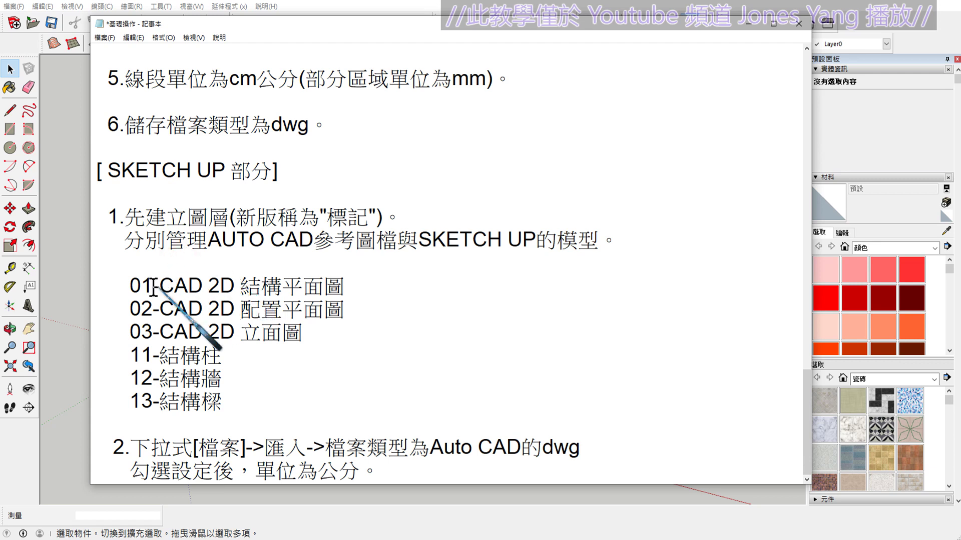
Select the 01–03 CAD 2D and structure layer lines, then return to SketchUp.
{"action": "left_click_drag", "start_coordinate": [129, 288], "coordinate": [324, 330]}
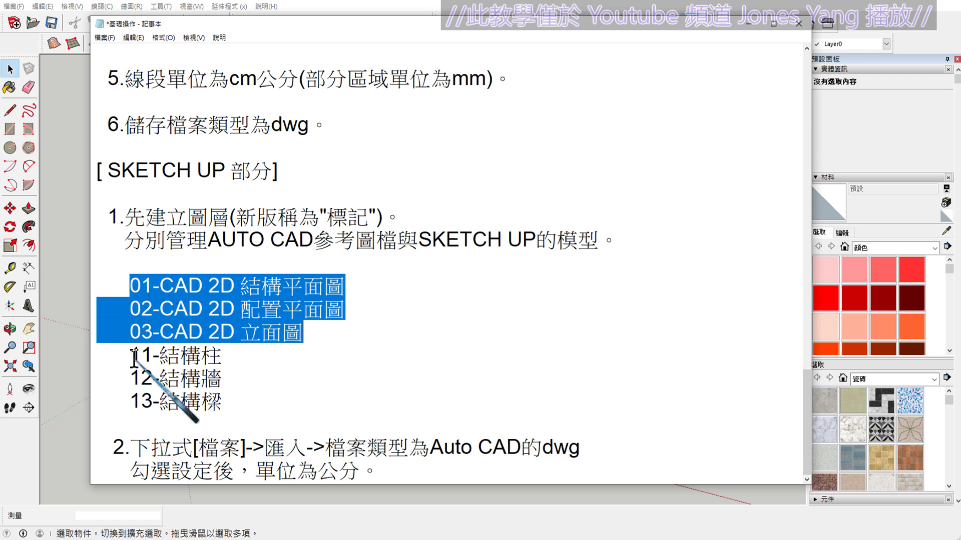
{"action": "mouse_move", "coordinate": [130, 355]}
{"action": "left_mouse_down"}
{"action": "mouse_move", "coordinate": [208, 379]}
{"action": "mouse_move", "coordinate": [223, 402]}
{"action": "left_mouse_up"}
{"action": "left_click", "coordinate": [174, 309]}
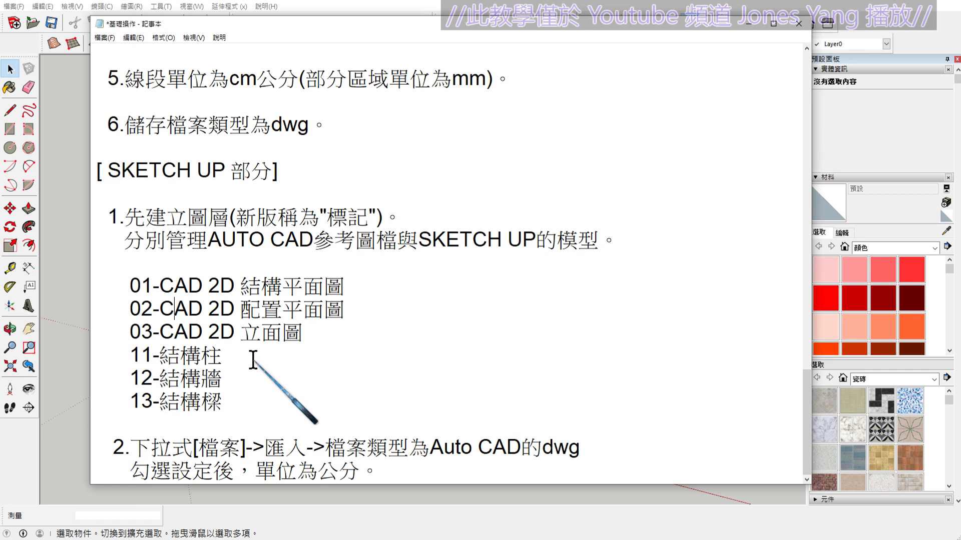
{"action": "left_click_drag", "start_coordinate": [304, 332], "coordinate": [120, 263]}
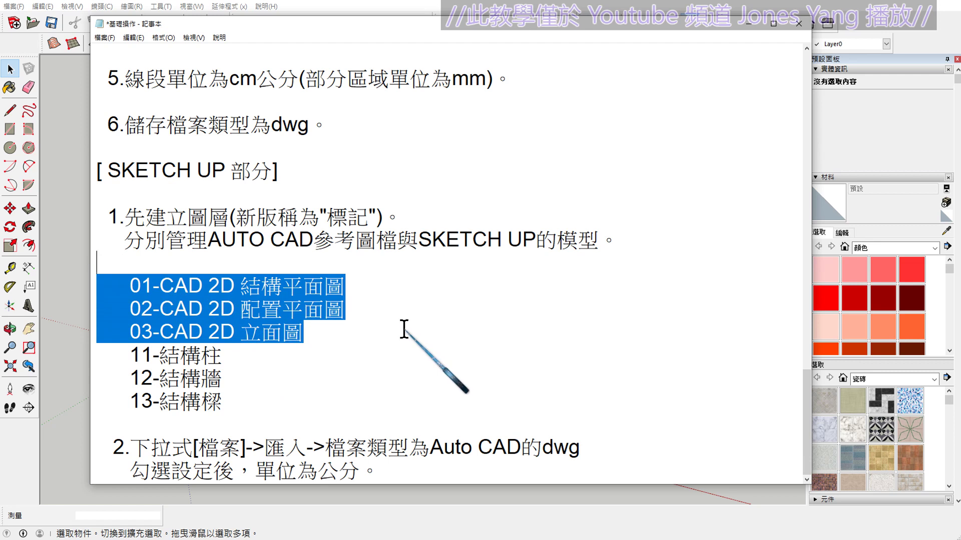
{"action": "left_click", "coordinate": [377, 340]}
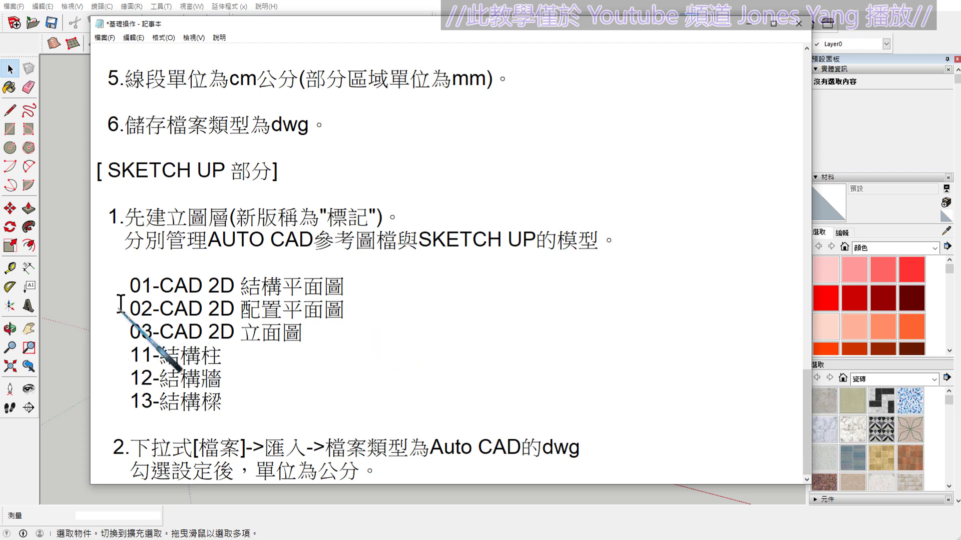
{"action": "left_click_drag", "start_coordinate": [129, 286], "coordinate": [335, 338]}
{"action": "left_click", "coordinate": [74, 338]}
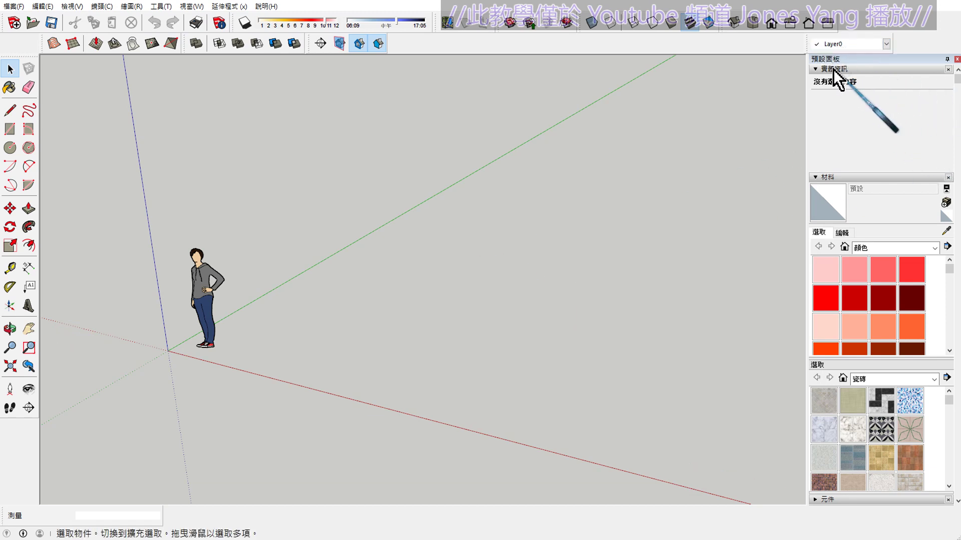
Collapse the Entity Info, Materials and Help tray panels and expand Layers.
{"action": "left_click", "coordinate": [830, 69]}
{"action": "left_click", "coordinate": [833, 80]}
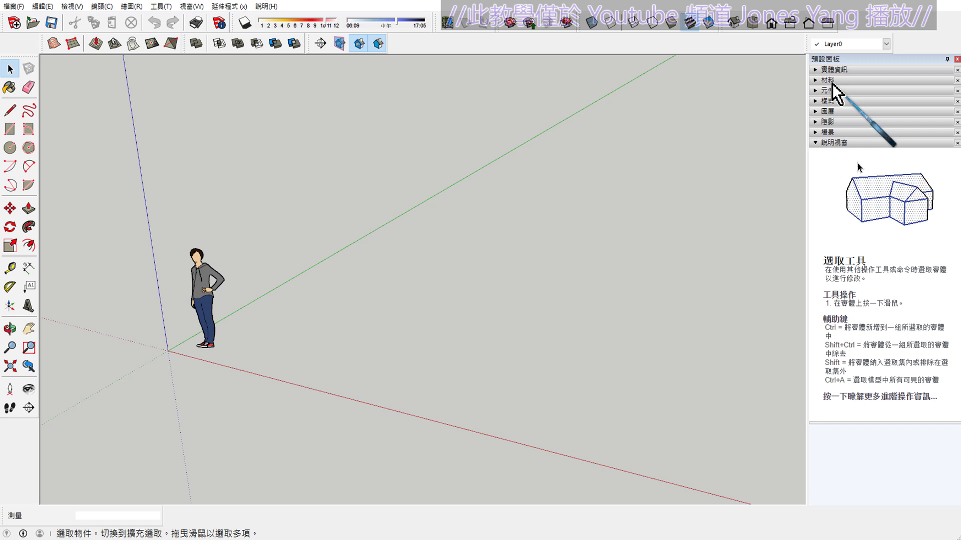
{"action": "left_click", "coordinate": [831, 148]}
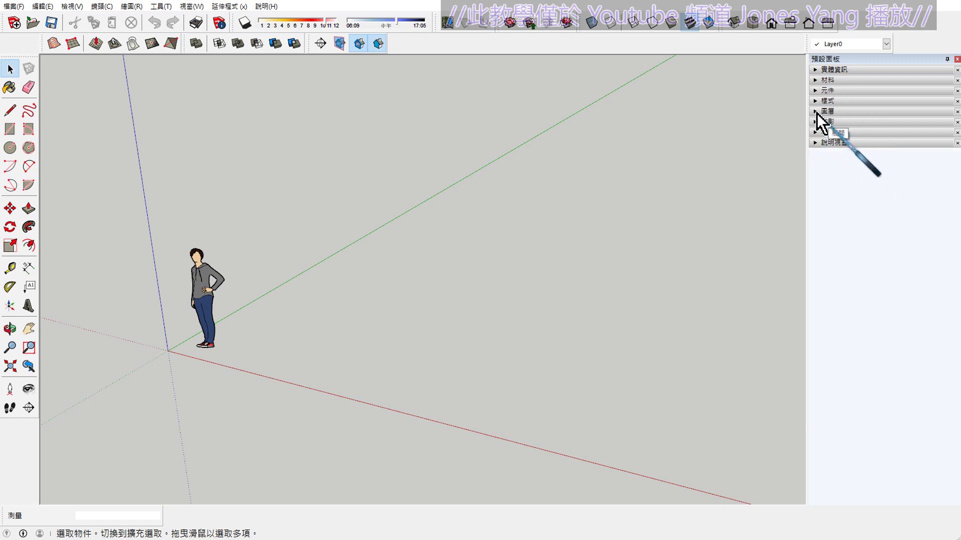
{"action": "left_click", "coordinate": [817, 112]}
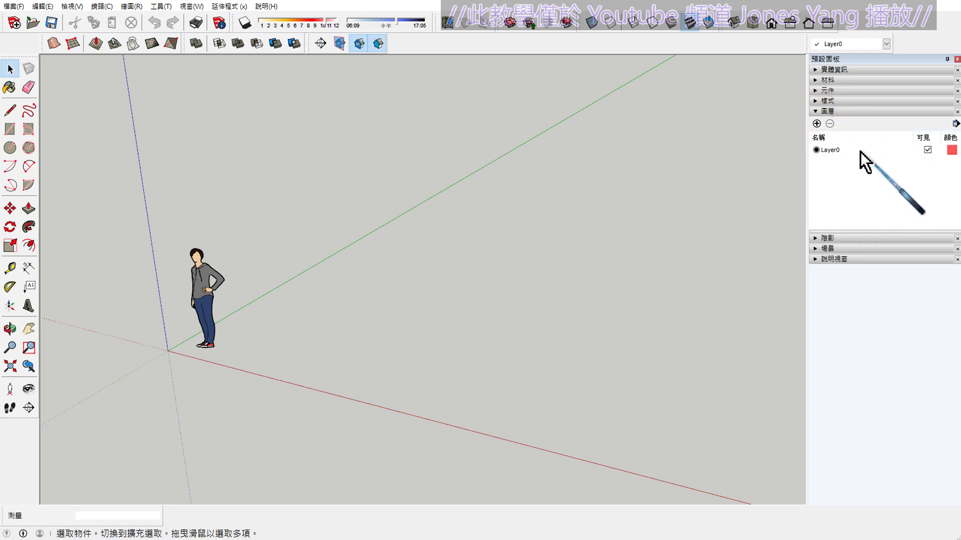
Add new layers and start renaming 圖層1 to '01-'.
{"action": "left_click", "coordinate": [817, 124]}
{"action": "left_click", "coordinate": [816, 123]}
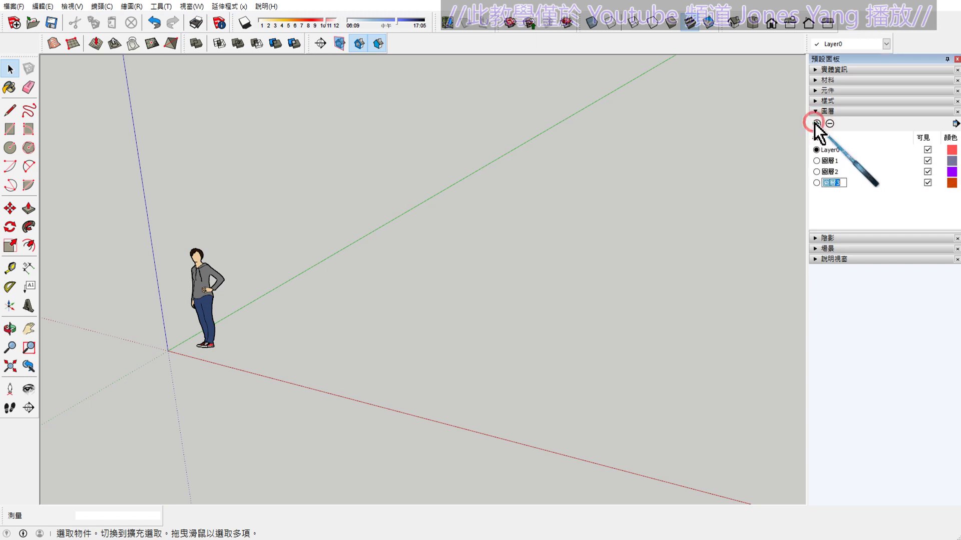
{"action": "left_click", "coordinate": [830, 161]}
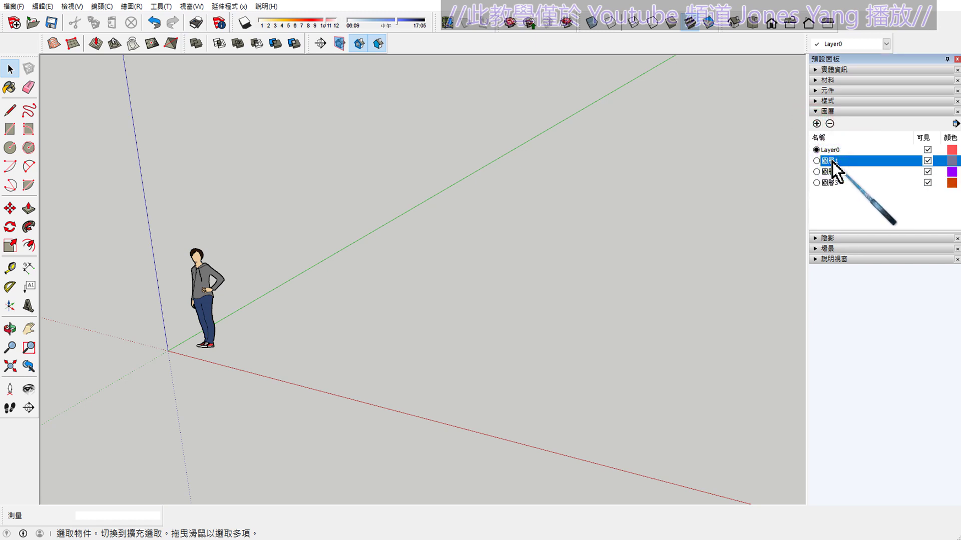
{"action": "left_click", "coordinate": [832, 161]}
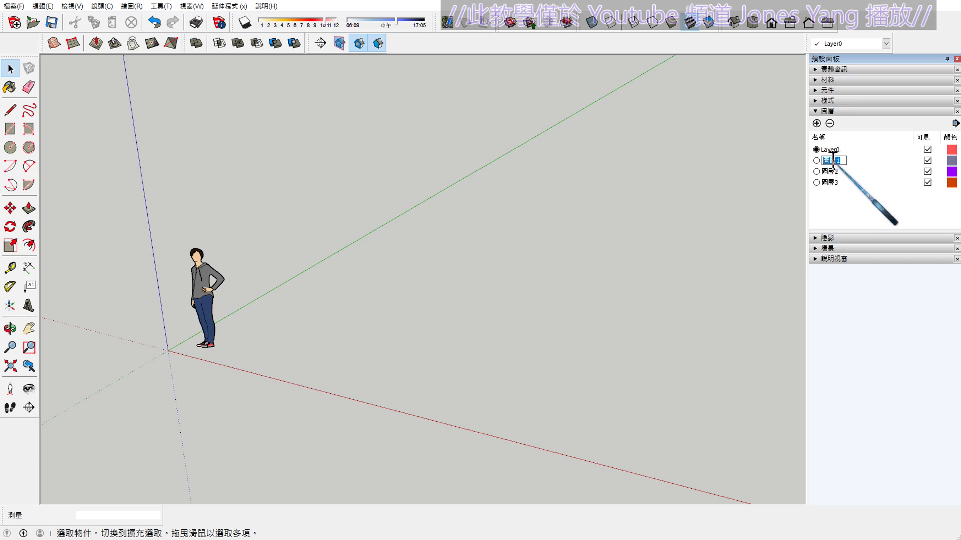
{"action": "type", "text": "01"}
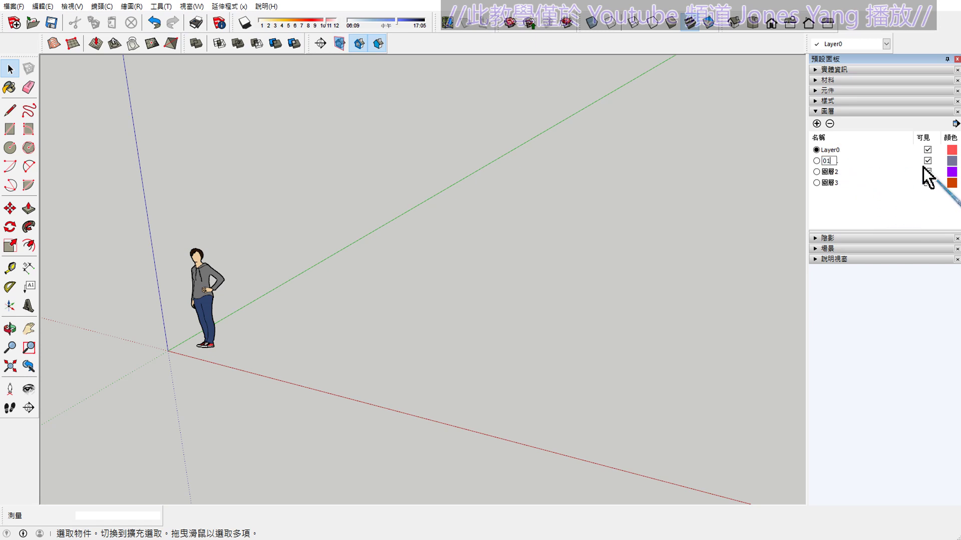
{"action": "type", "text": "-"}
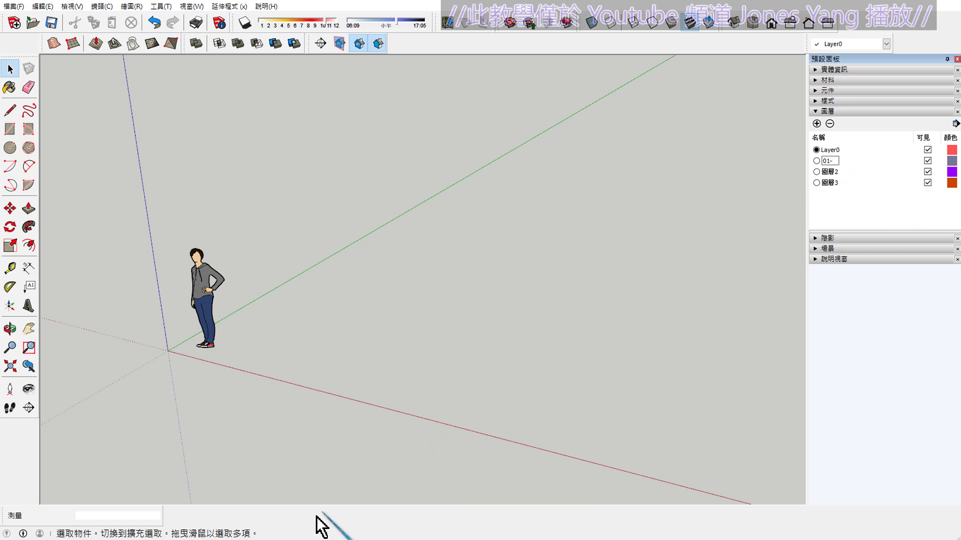
{"action": "left_click", "coordinate": [330, 525]}
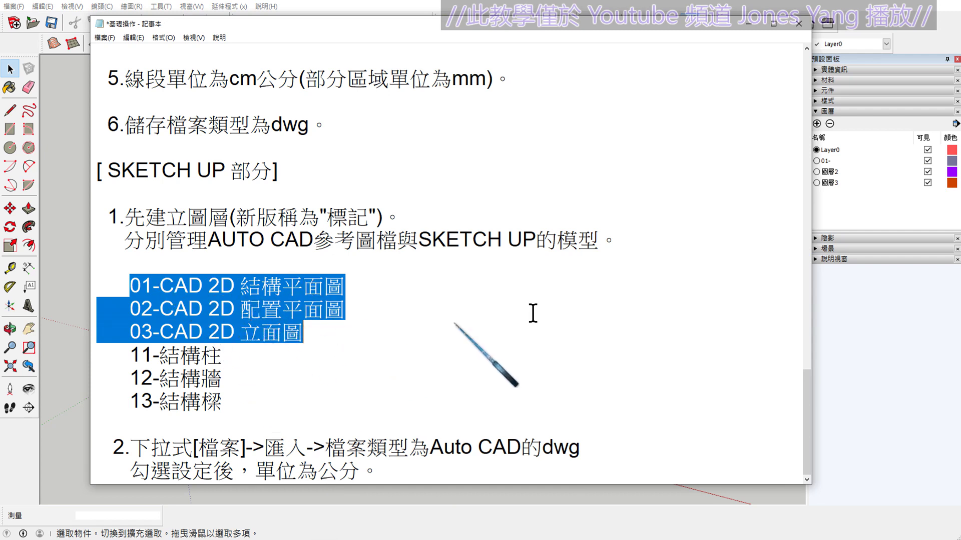
Complete the first layer name as 01-CAD2D結構平面.
{"action": "left_click", "coordinate": [859, 200]}
{"action": "left_click", "coordinate": [833, 160]}
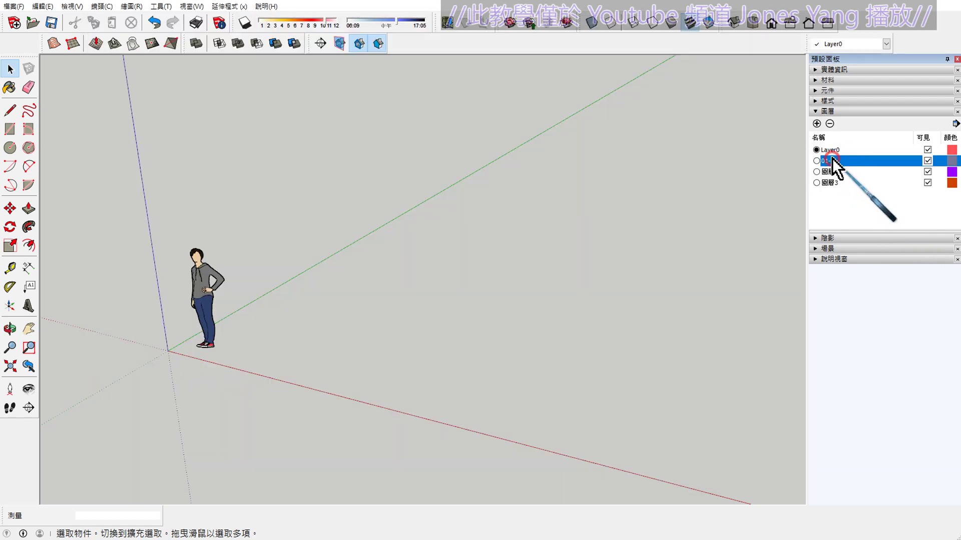
{"action": "left_click", "coordinate": [832, 161]}
{"action": "type", "text": "CAD2D"}
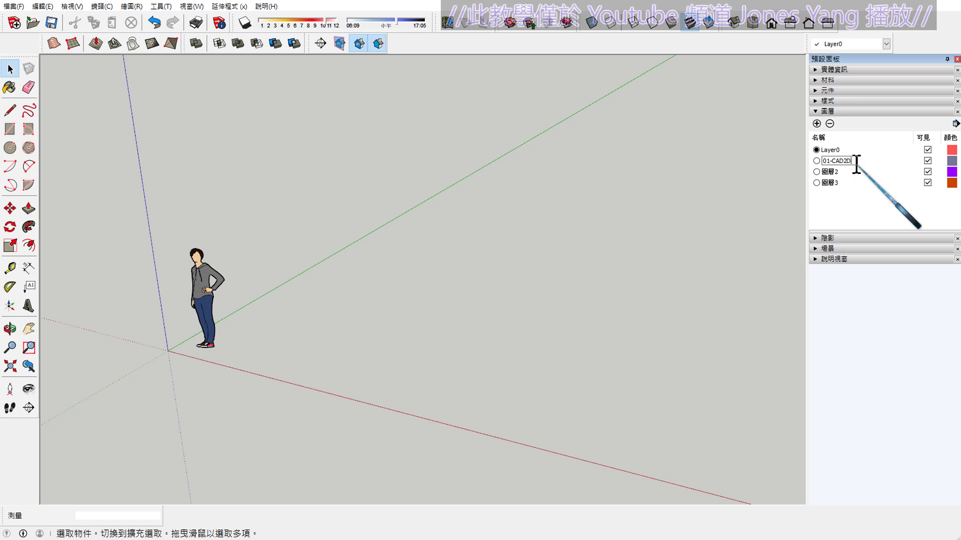
{"action": "type", "text": "結構平面"}
{"action": "key", "text": "Return"}
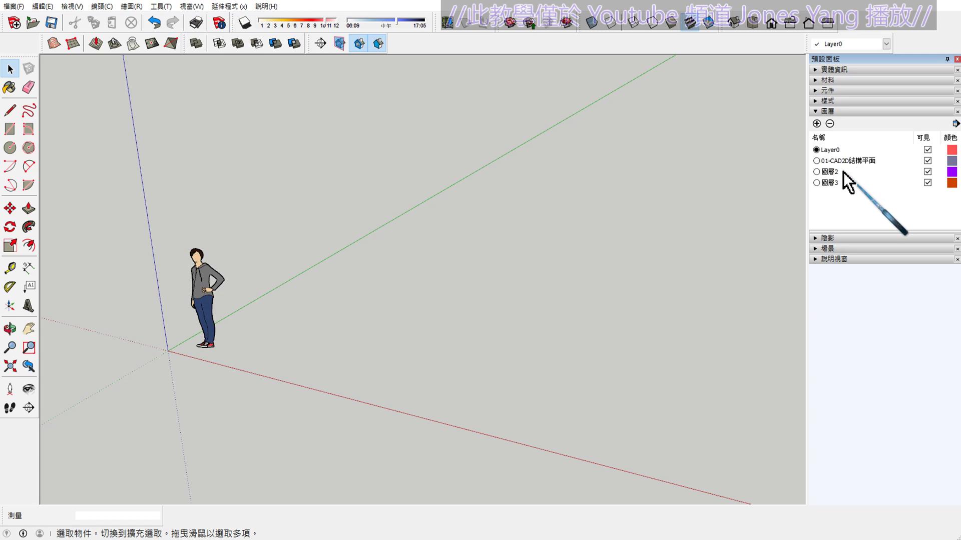
Enter the 02 layer name and name the third layer 03-CAD2D立面圖.
{"action": "double_click", "coordinate": [857, 175]}
{"action": "type", "text": "02-CAD3D配置平面"}
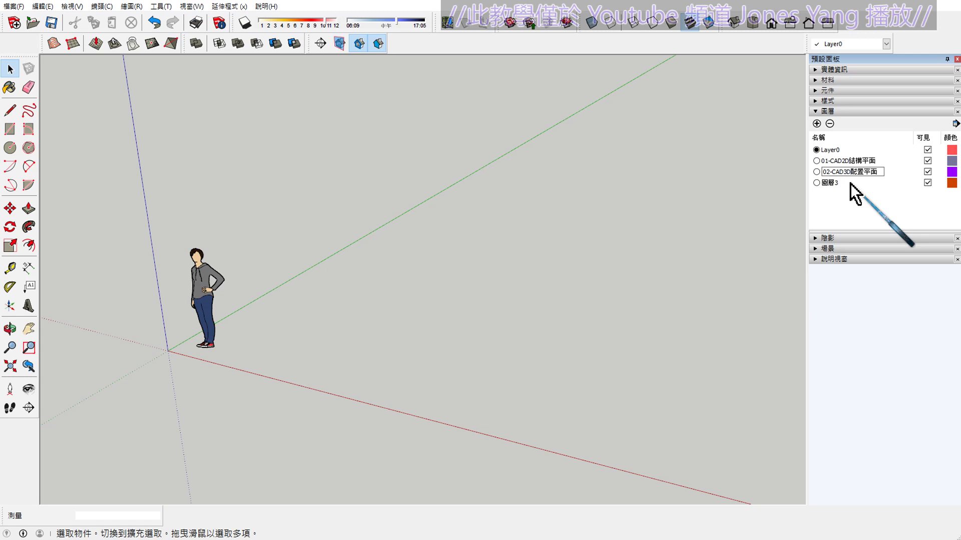
{"action": "left_click", "coordinate": [828, 183]}
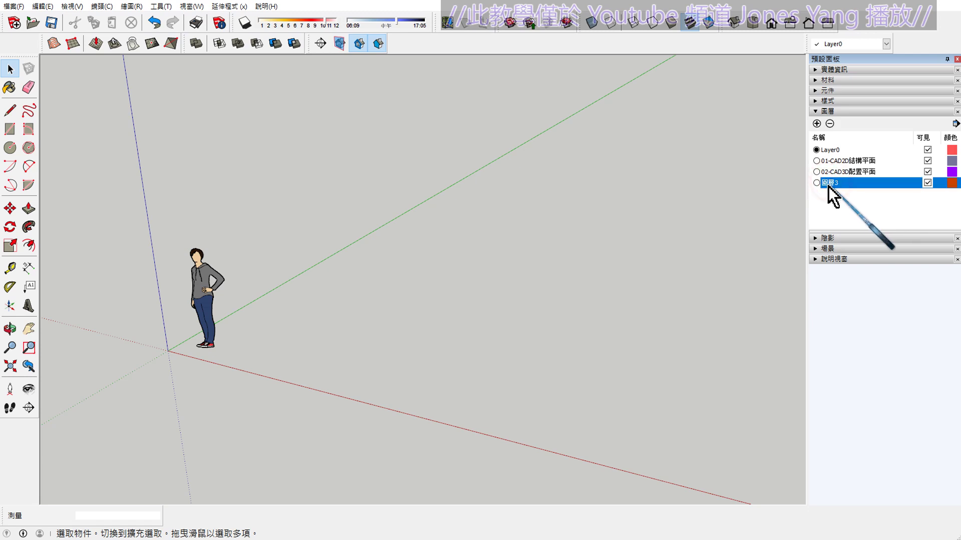
{"action": "type", "text": "03"}
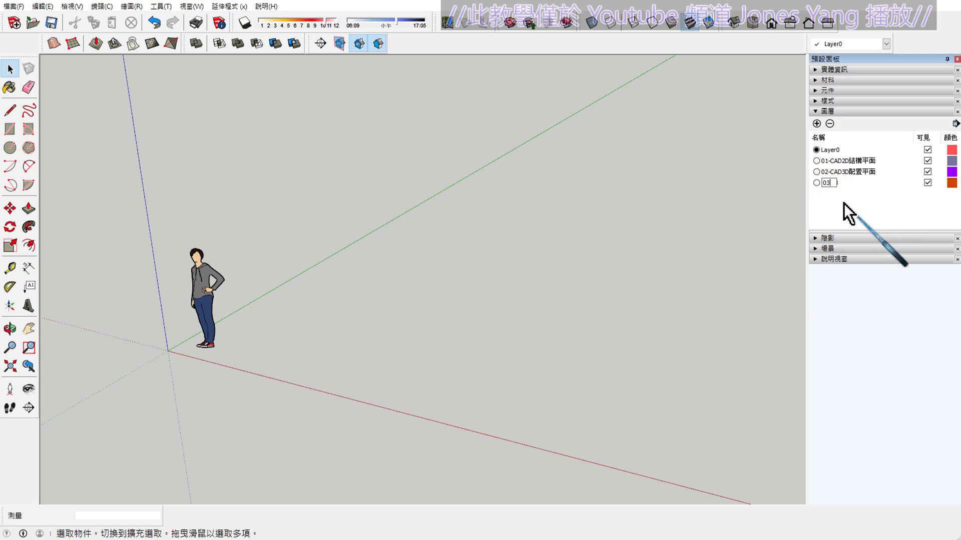
{"action": "type", "text": "-C"}
{"action": "type", "text": "AD2"}
{"action": "type", "text": "Dx"}
{"action": "key", "text": "BackSpace"}
{"action": "type", "text": "立面"}
{"action": "type", "text": "圖"}
{"action": "key", "text": "Return"}
Correct the second layer name to 02-CAD2D配置平面圖.
{"action": "left_click", "coordinate": [852, 175]}
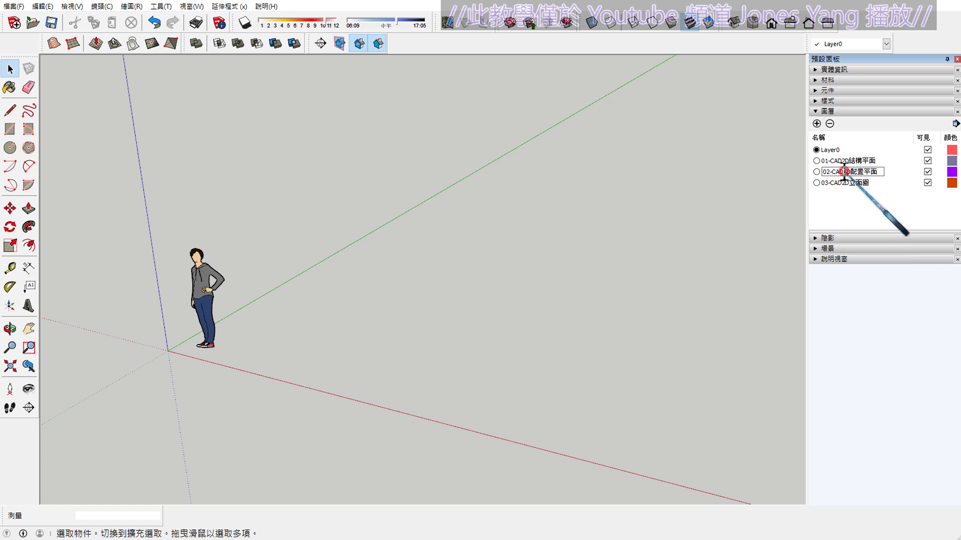
{"action": "left_click_drag", "start_coordinate": [844, 172], "coordinate": [847, 172]}
{"action": "type", "text": "2"}
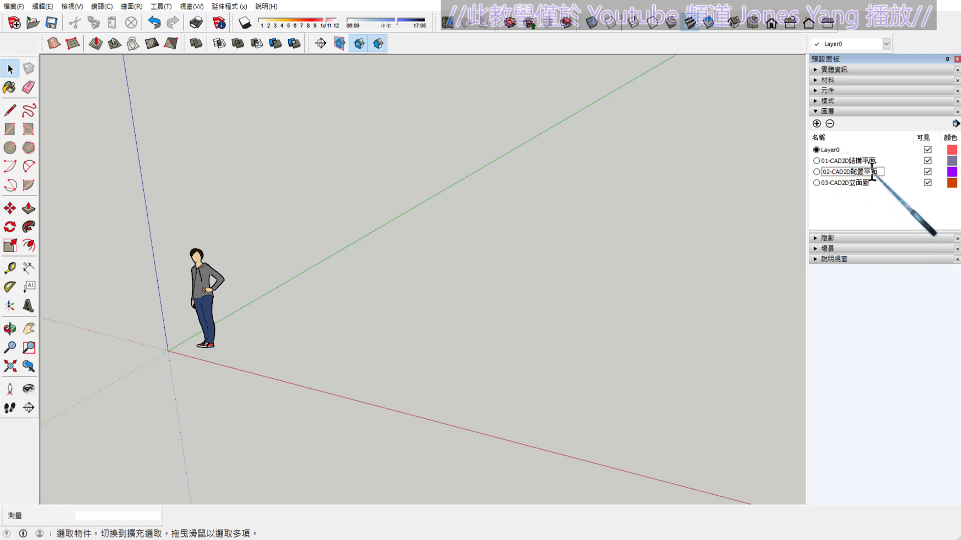
{"action": "left_click", "coordinate": [877, 172]}
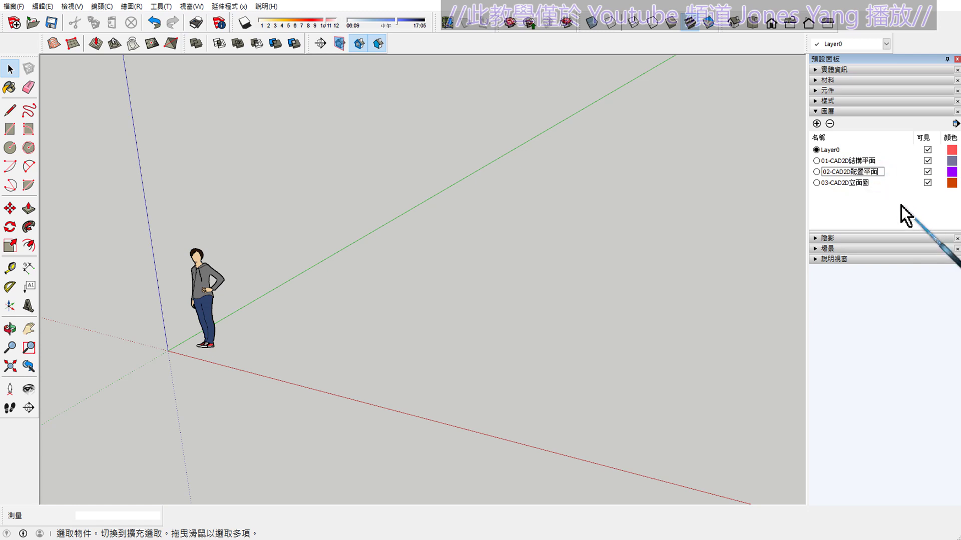
{"action": "type", "text": "圖"}
{"action": "double_click", "coordinate": [881, 171]}
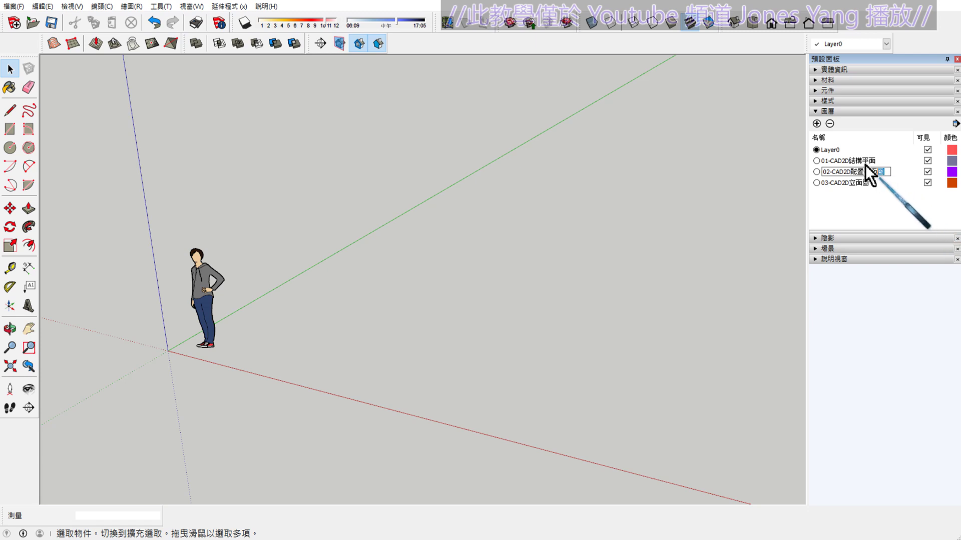
{"action": "left_click", "coordinate": [846, 161]}
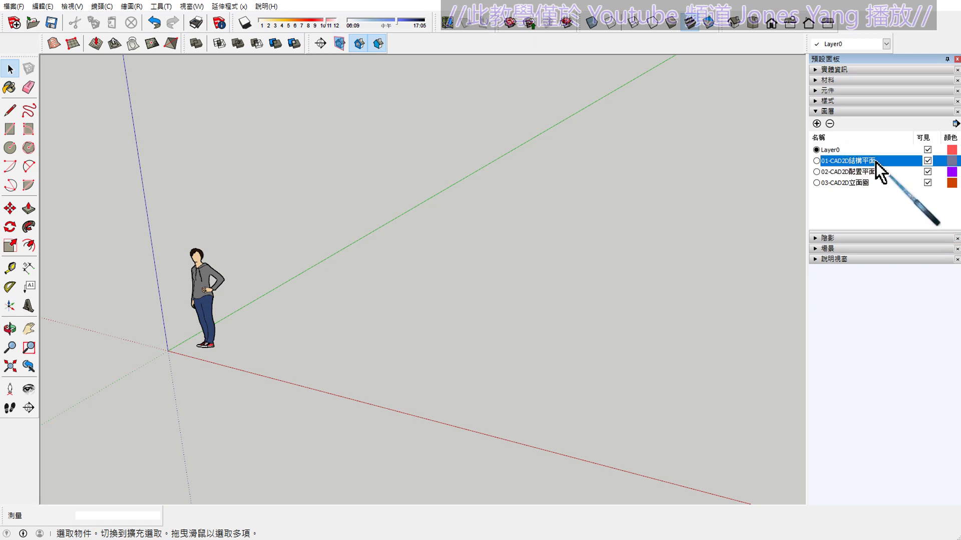
Clear the layer selection and return to the Notepad layer notes.
{"action": "left_click", "coordinate": [876, 162]}
{"action": "left_click", "coordinate": [864, 205]}
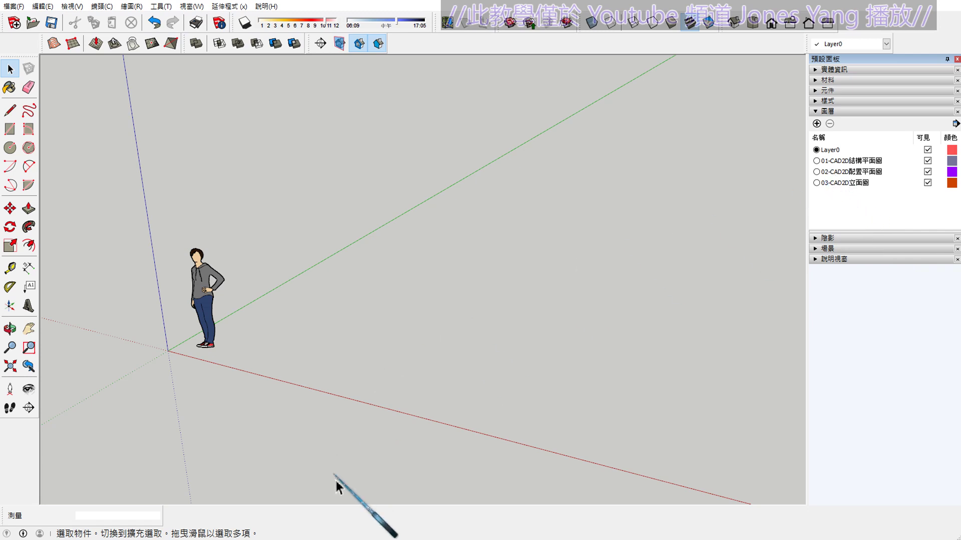
{"action": "key", "text": "alt+Tab"}
{"action": "left_click", "coordinate": [210, 373]}
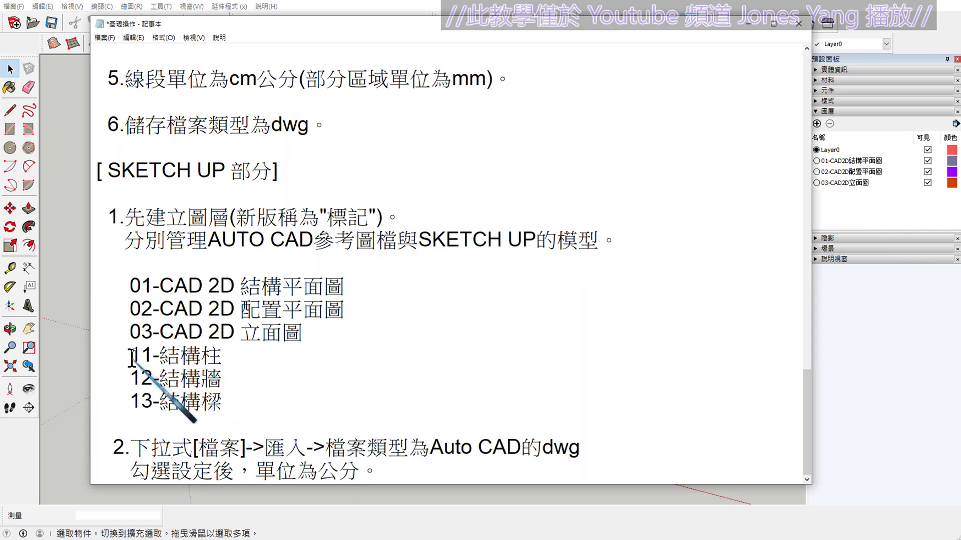
{"action": "mouse_move", "coordinate": [131, 356]}
{"action": "left_mouse_down"}
{"action": "mouse_move", "coordinate": [141, 356]}
{"action": "mouse_move", "coordinate": [141, 401]}
{"action": "left_mouse_up"}
{"action": "left_click_drag", "start_coordinate": [131, 355], "coordinate": [234, 400]}
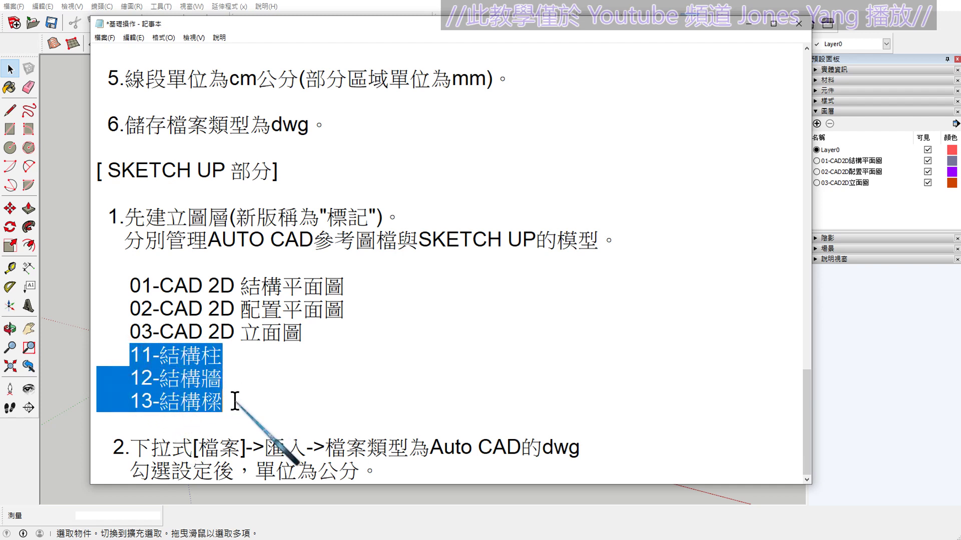
{"action": "left_click", "coordinate": [241, 378]}
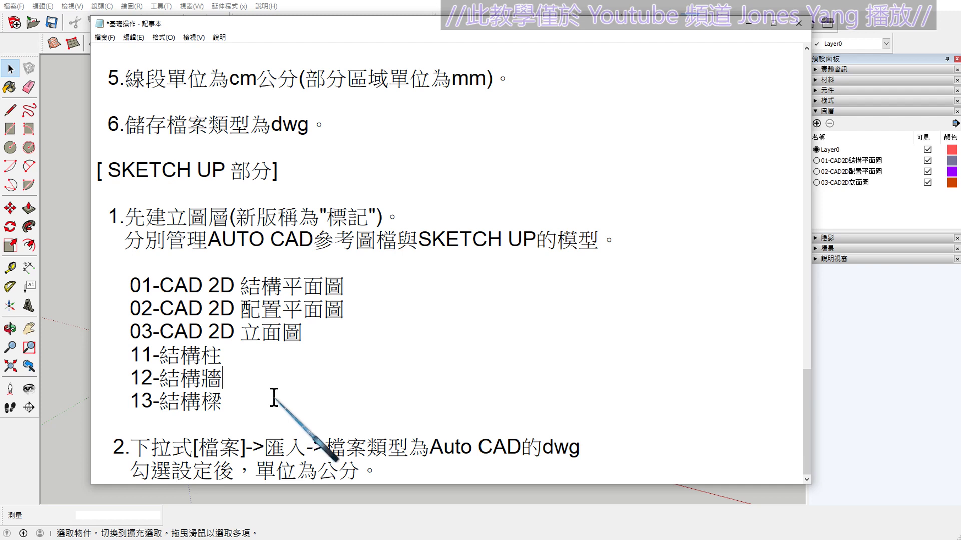
{"action": "left_click_drag", "start_coordinate": [256, 397], "coordinate": [116, 354]}
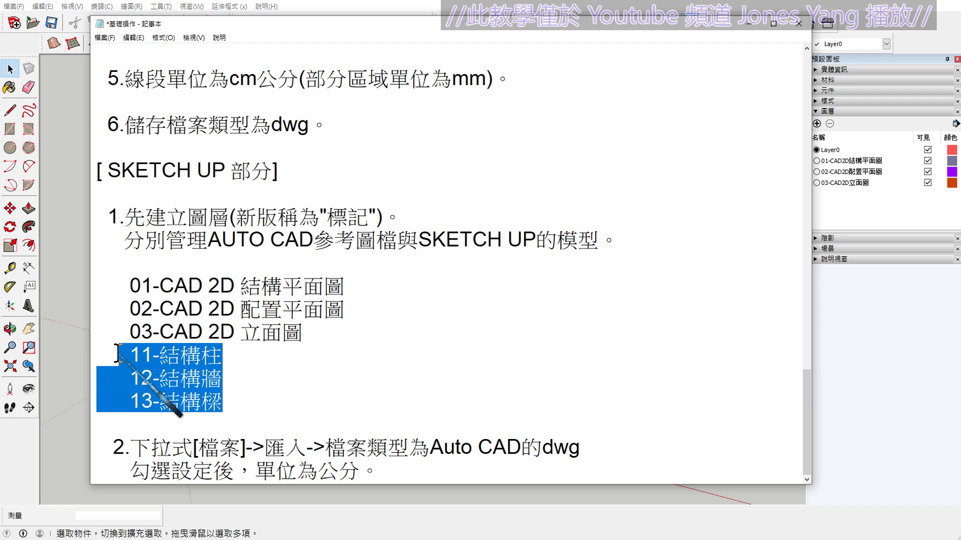
{"action": "left_click", "coordinate": [181, 401]}
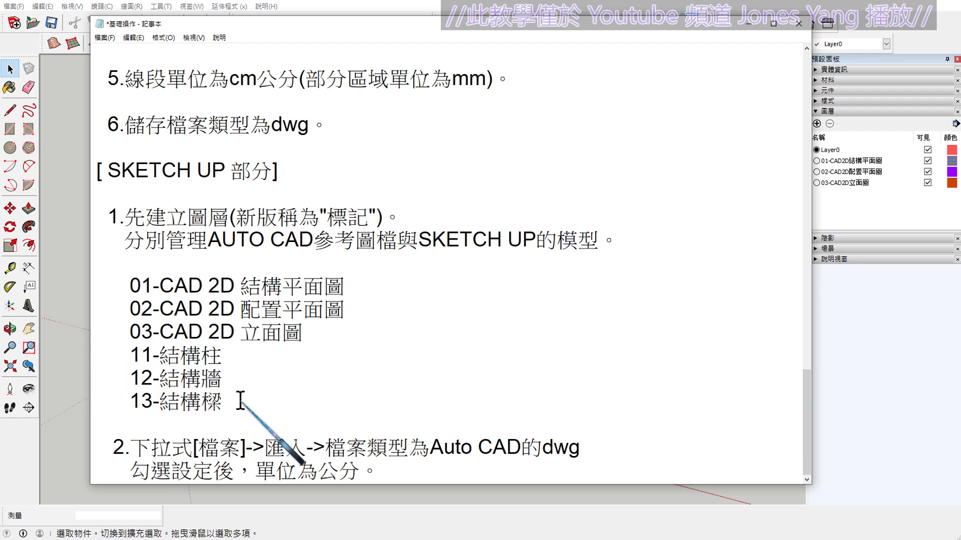
{"action": "left_click_drag", "start_coordinate": [241, 400], "coordinate": [115, 348]}
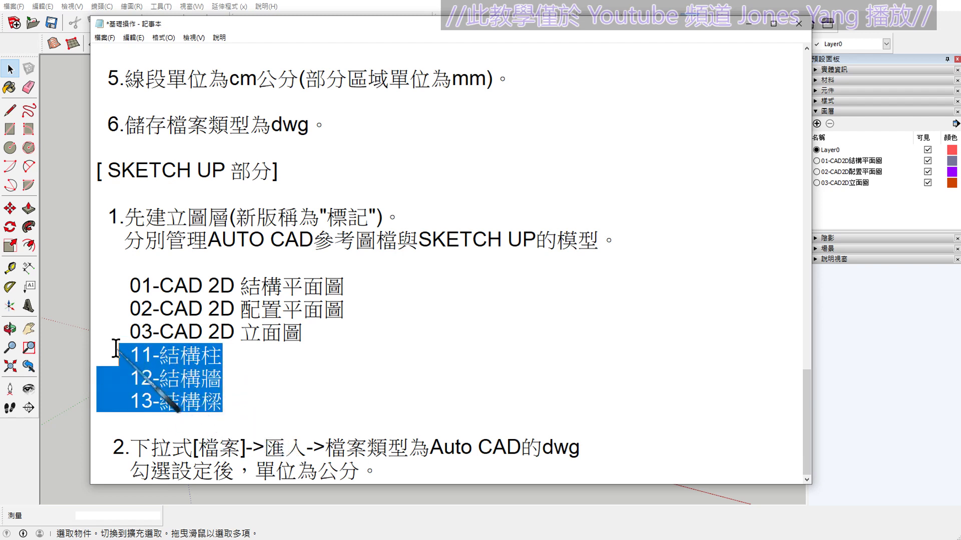
{"action": "left_click", "coordinate": [240, 360]}
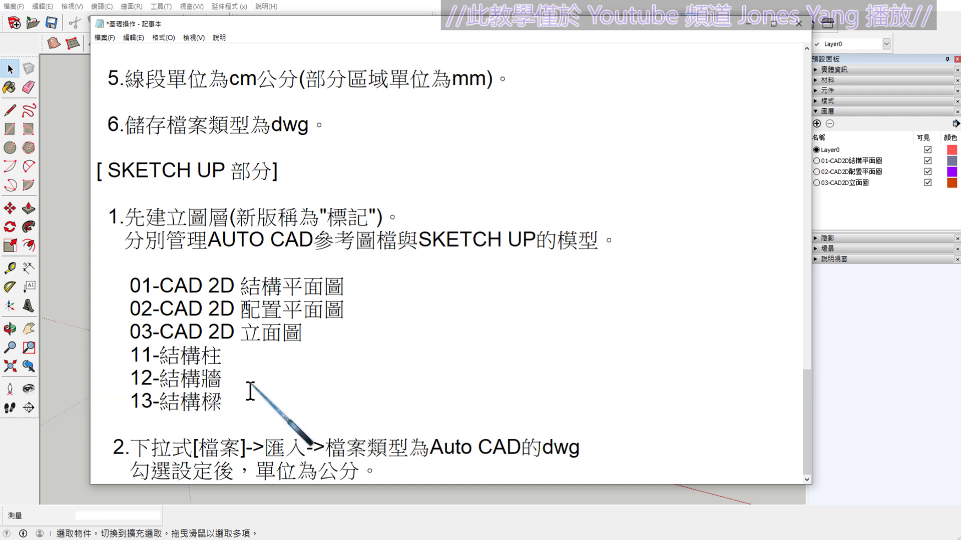
{"action": "left_click_drag", "start_coordinate": [235, 401], "coordinate": [142, 401]}
{"action": "left_click", "coordinate": [240, 365]}
{"action": "left_click_drag", "start_coordinate": [240, 364], "coordinate": [100, 348]}
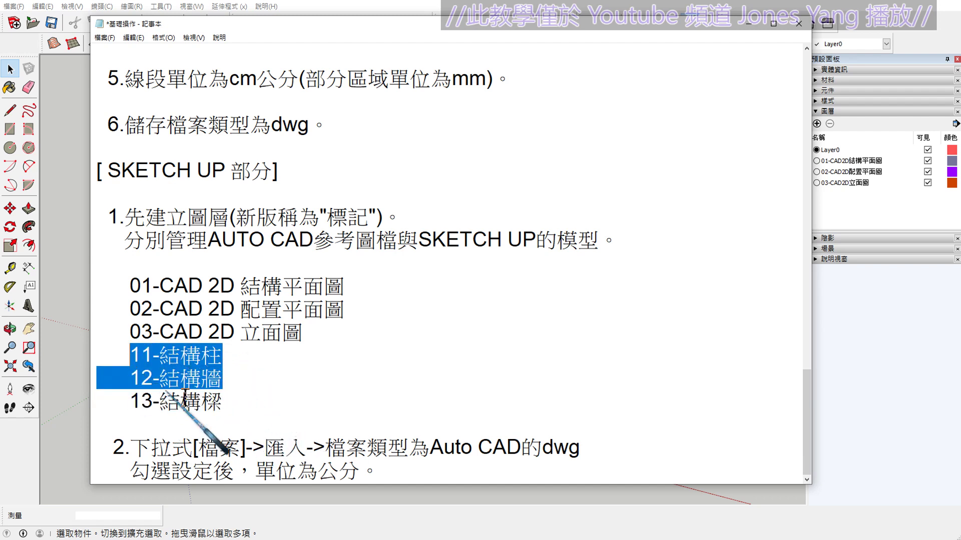
{"action": "left_click", "coordinate": [258, 402]}
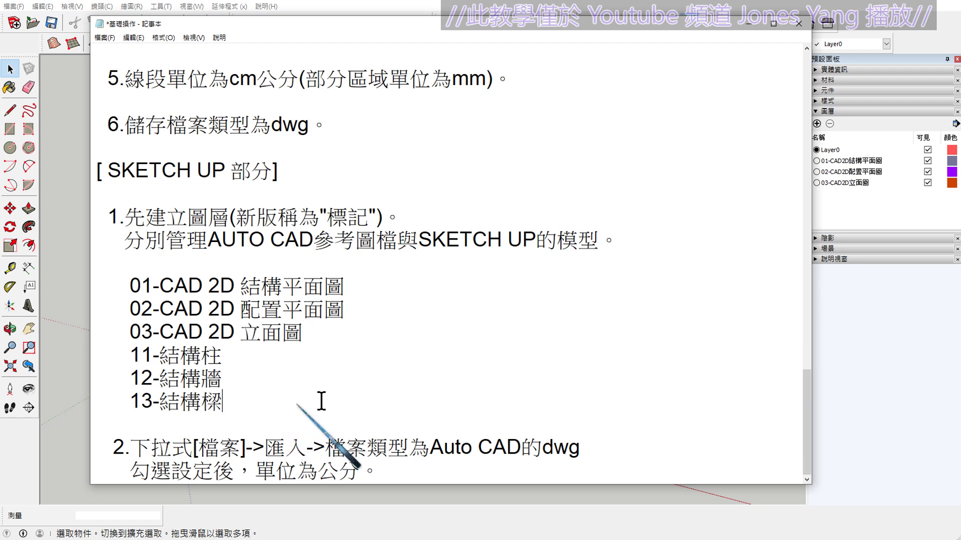
Add layers named 11-結構柱 and 12-結構牆.
{"action": "left_click", "coordinate": [840, 215]}
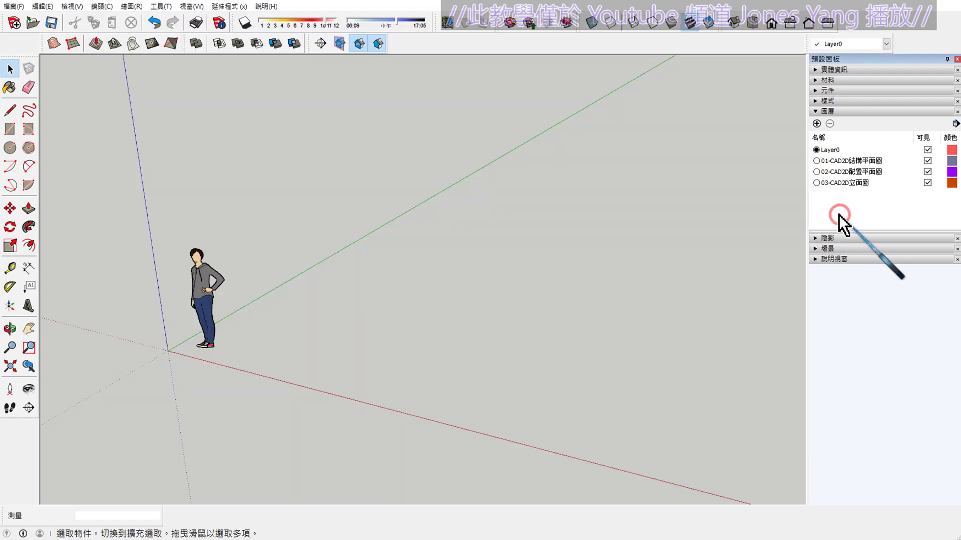
{"action": "left_click", "coordinate": [816, 123]}
{"action": "type", "text": "1"}
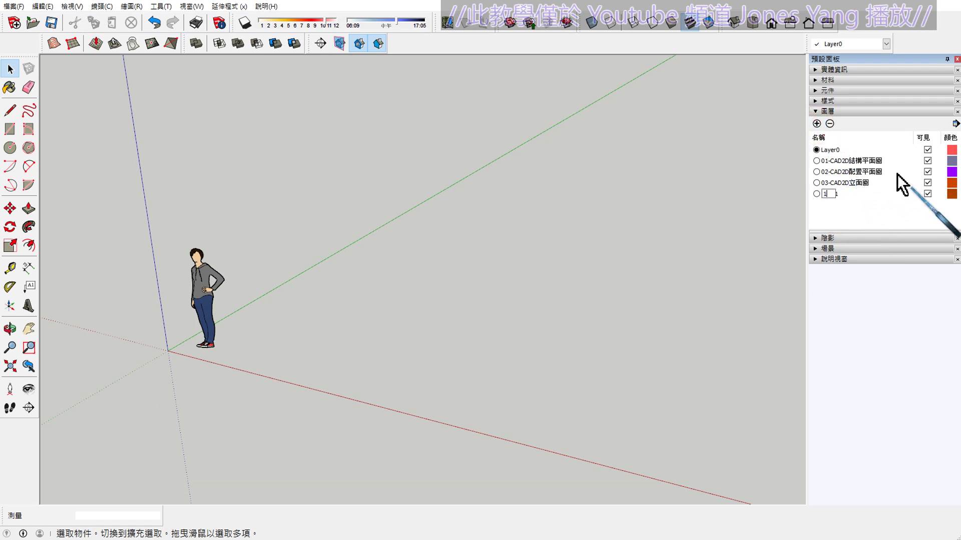
{"action": "type", "text": "1-"}
{"action": "type", "text": "ㄍ"}
{"action": "type", "text": "構住"}
{"action": "key", "text": "Down"}
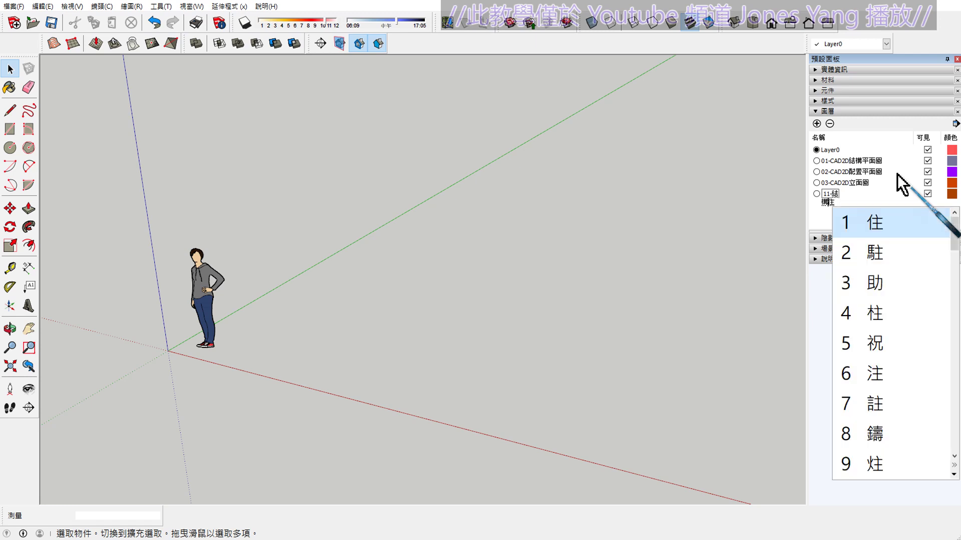
{"action": "key", "text": "4"}
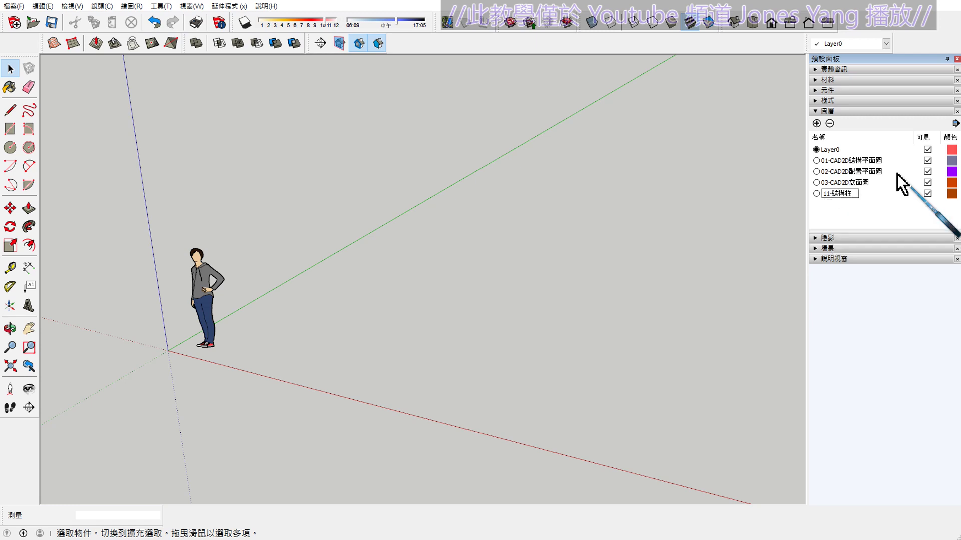
{"action": "left_click", "coordinate": [817, 124]}
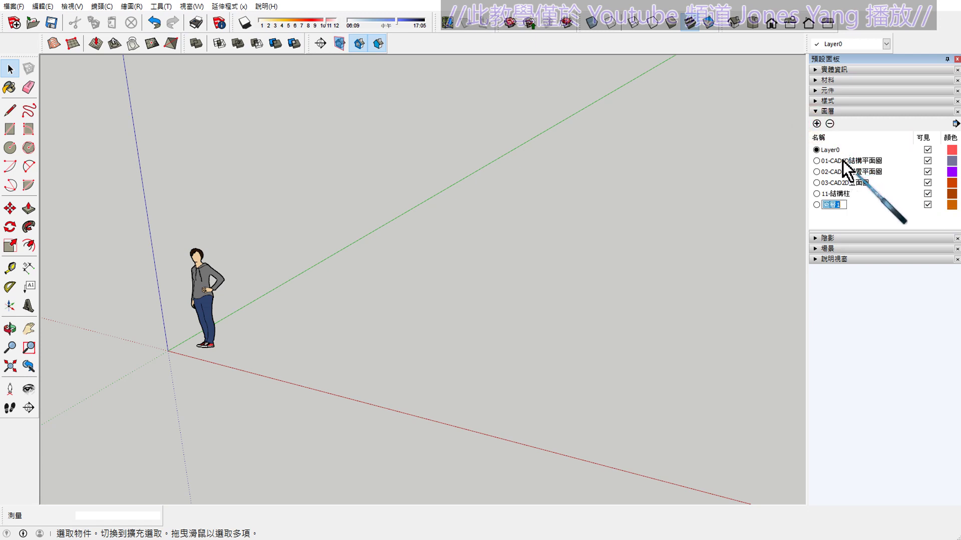
{"action": "type", "text": "12-"}
{"action": "type", "text": "結"}
{"action": "type", "text": "構"}
{"action": "type", "text": "牆"}
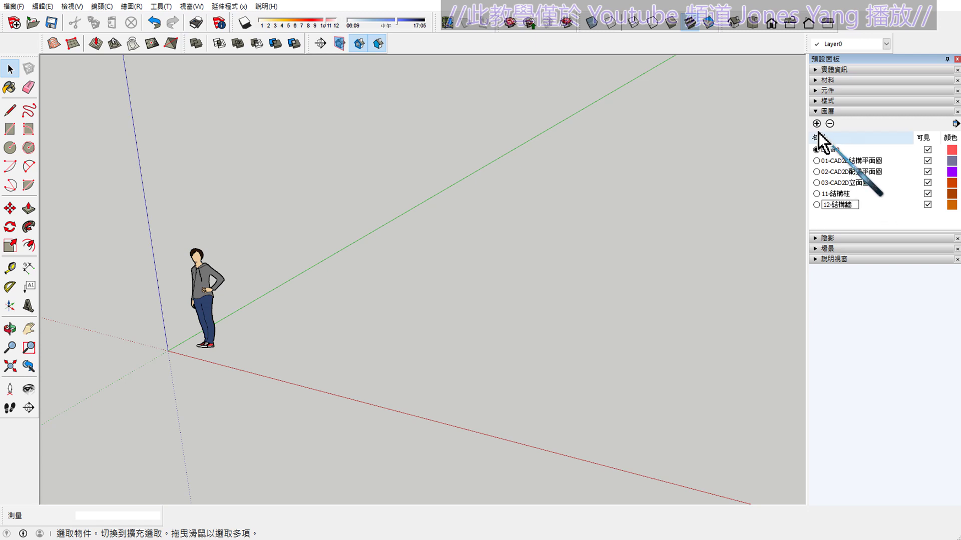
Add layer 13-結構樑 and delete the leftover 圖層2 layer.
{"action": "left_click", "coordinate": [816, 124]}
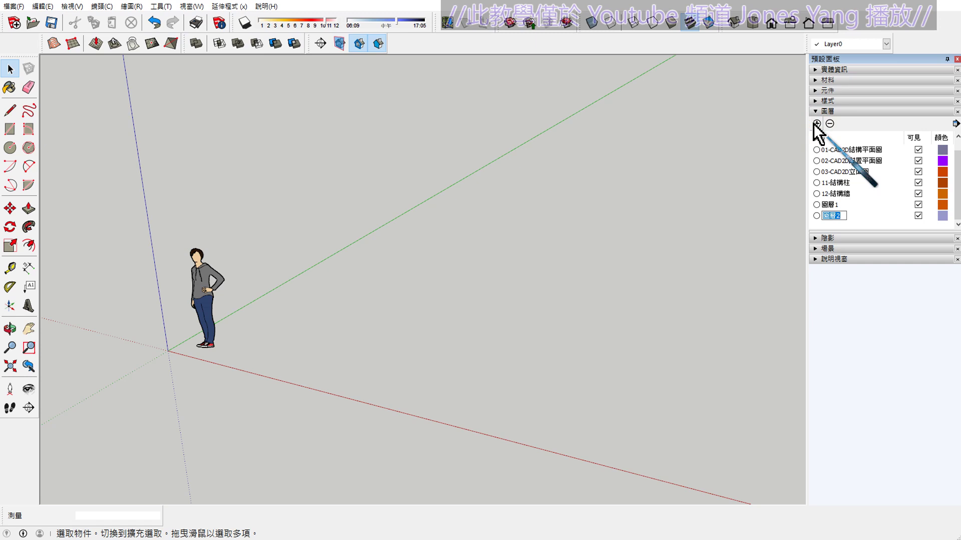
{"action": "left_click", "coordinate": [836, 205]}
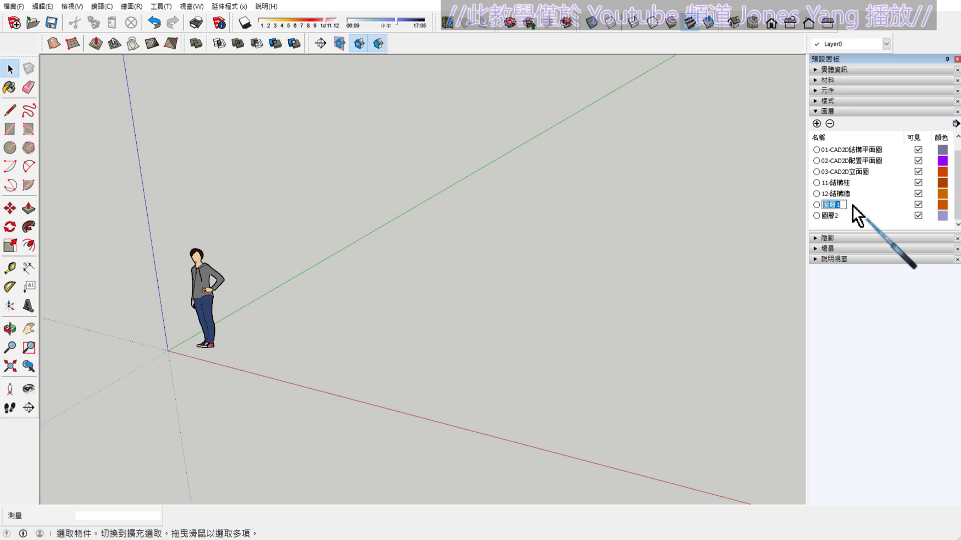
{"action": "type", "text": "13-"}
{"action": "type", "text": "結構樑"}
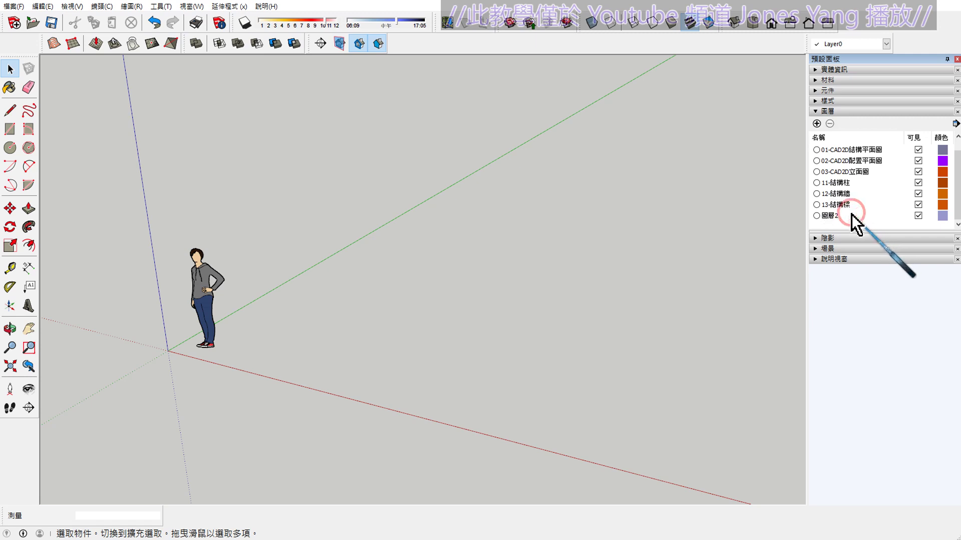
{"action": "left_click", "coordinate": [831, 215]}
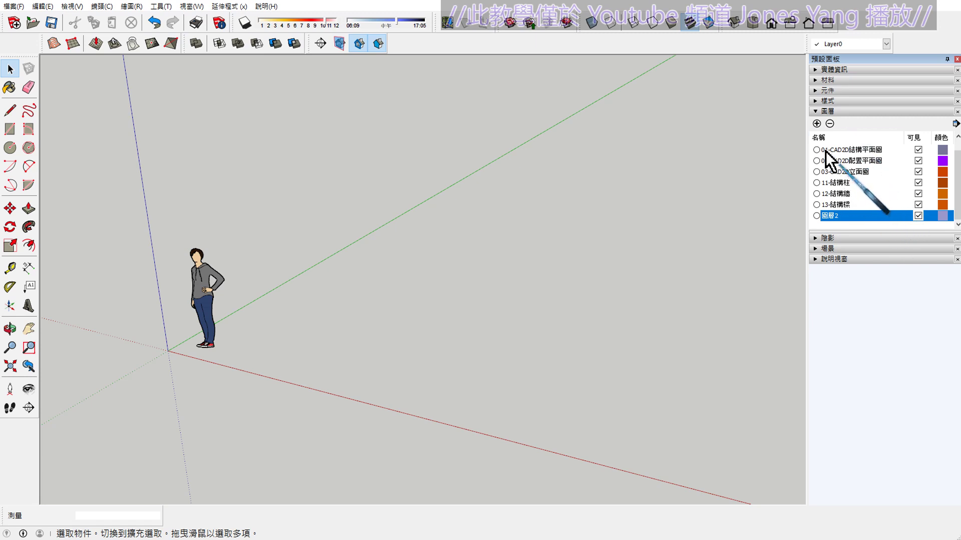
{"action": "left_click_drag", "start_coordinate": [827, 153], "coordinate": [824, 206]}
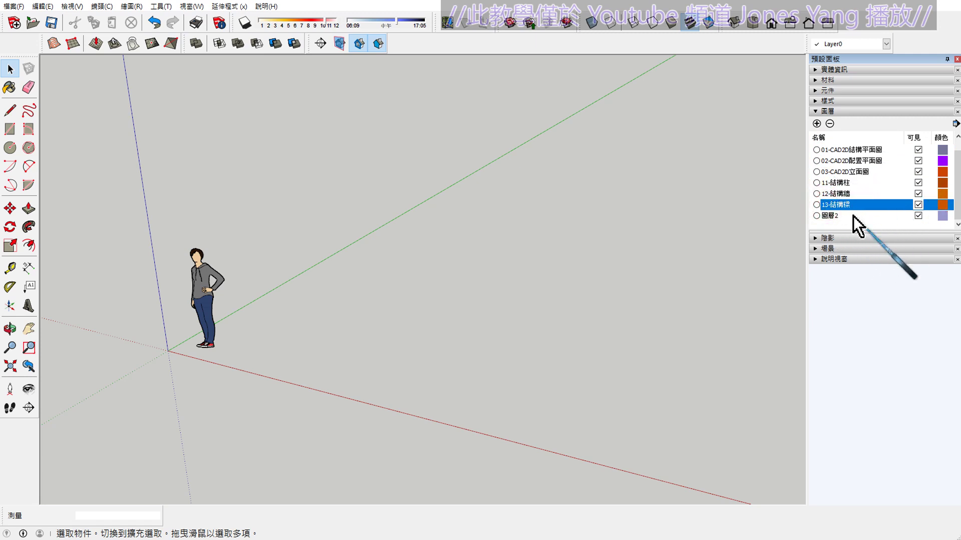
{"action": "left_click", "coordinate": [832, 215]}
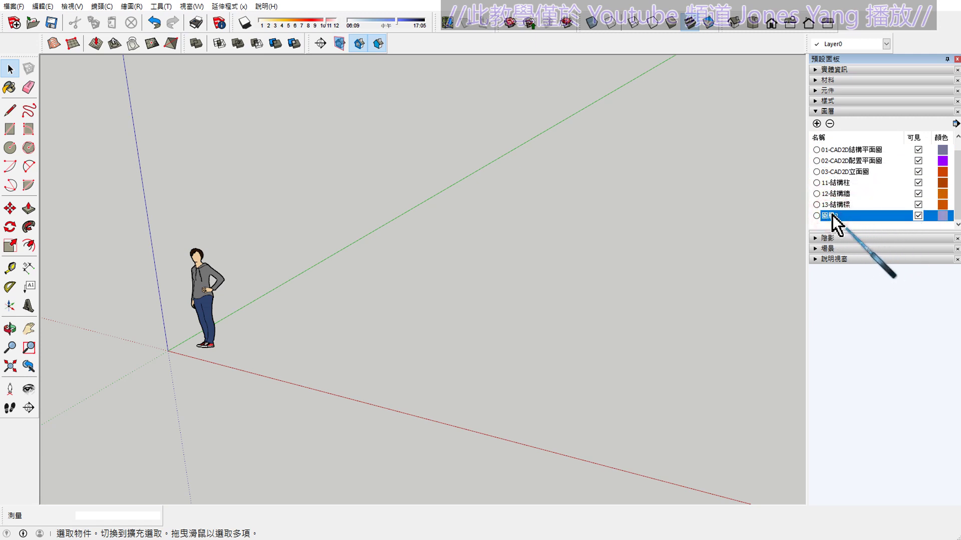
{"action": "left_click", "coordinate": [829, 123]}
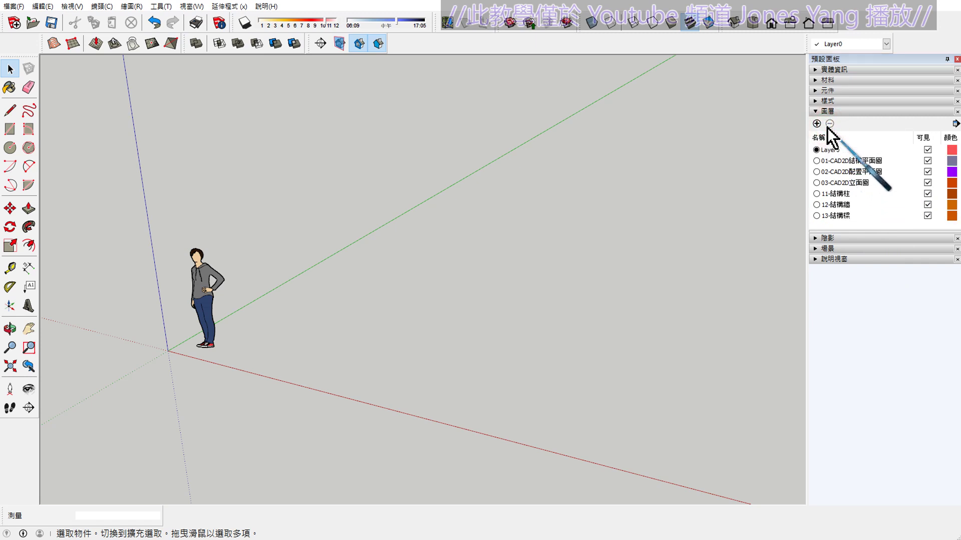